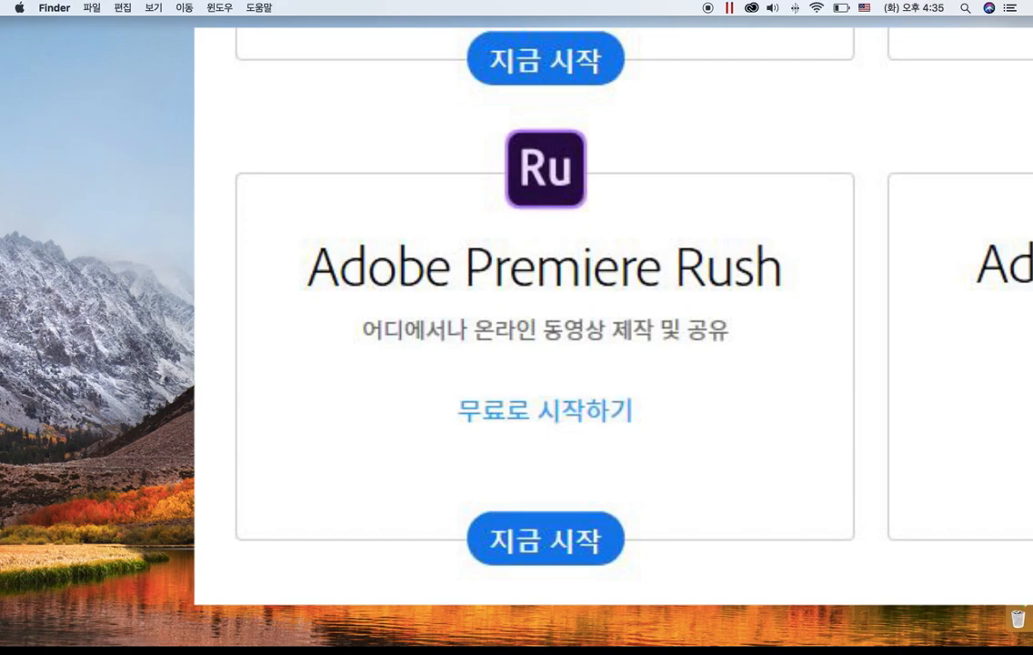
- Open Adobe Premiere Rush CC and permanently delete the existing project "190318 학습" everywhere
key(F4)
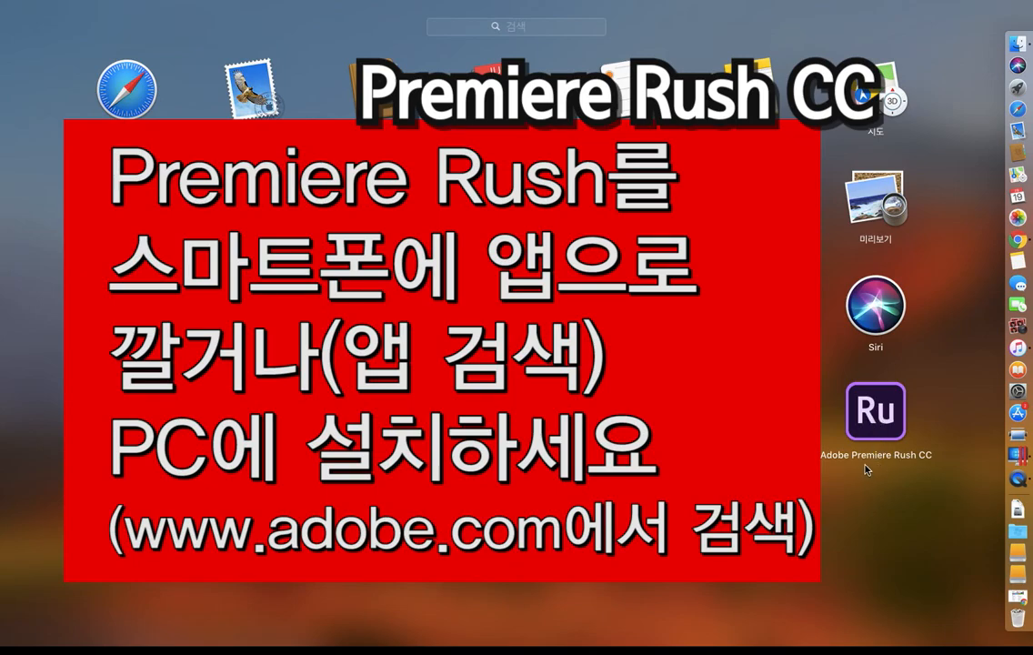
click(887, 420)
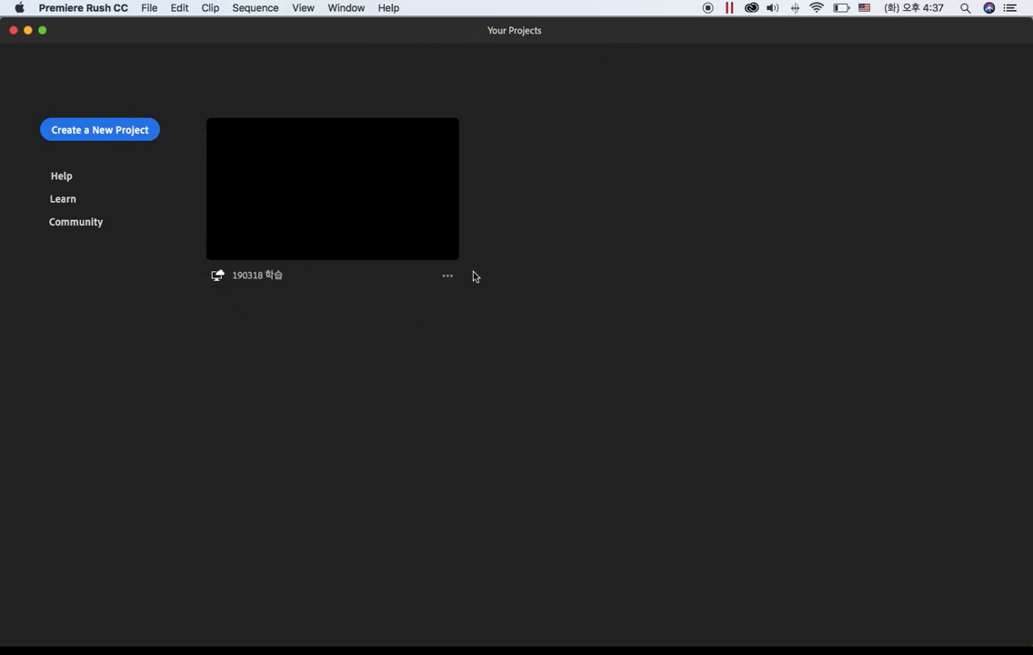
click(448, 277)
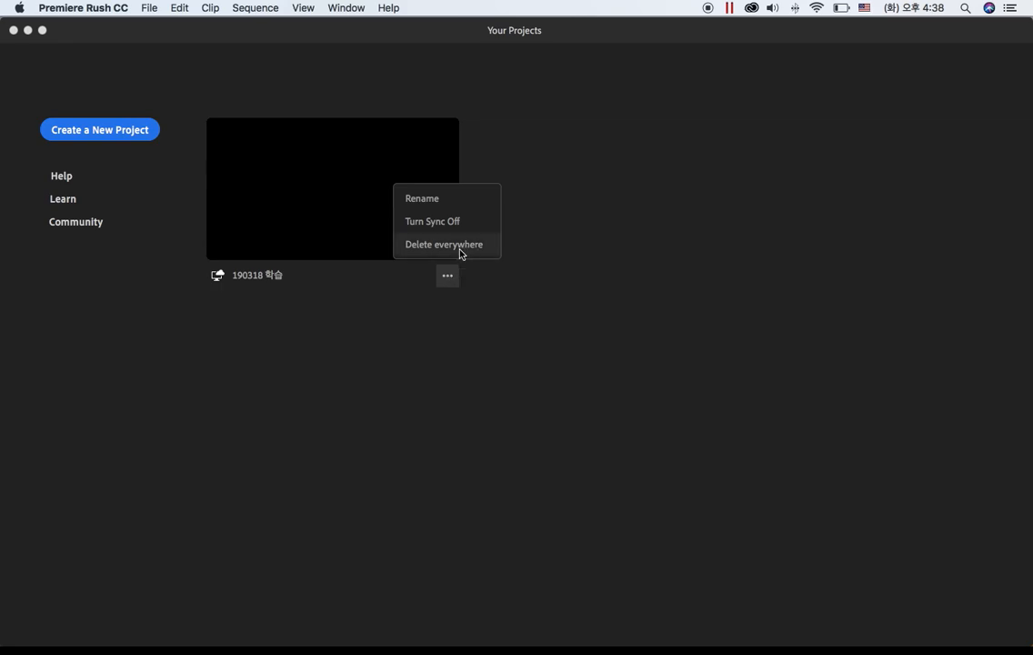
click(460, 254)
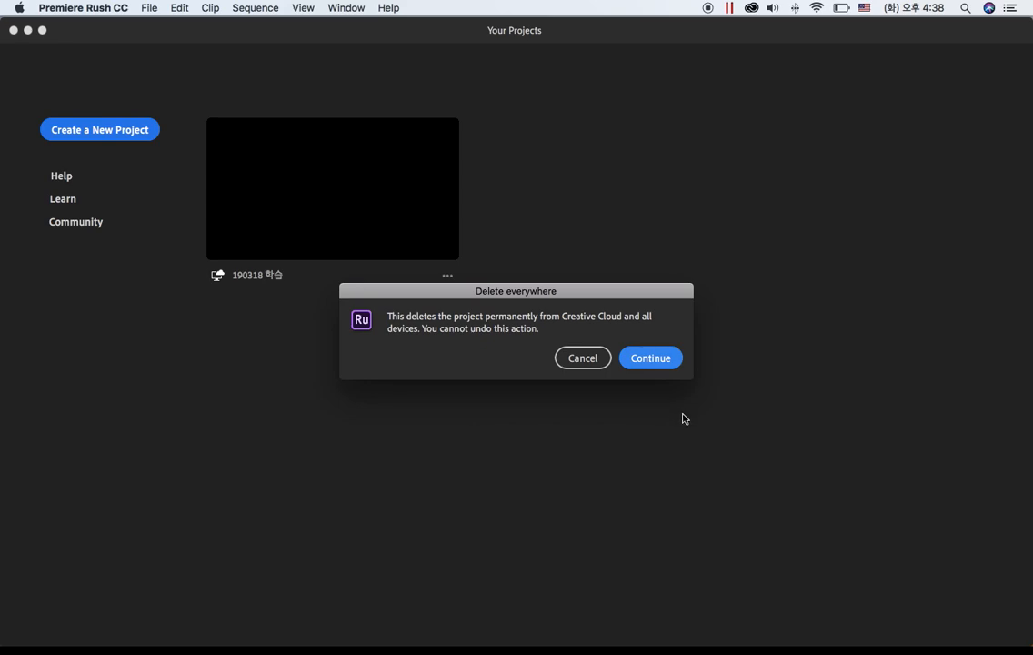
click(663, 360)
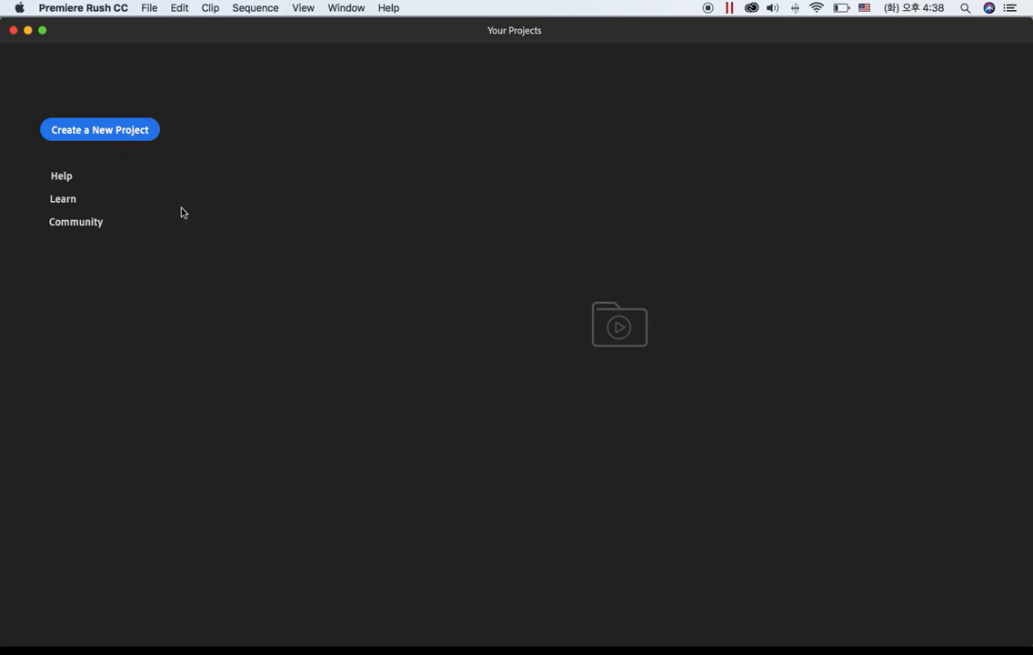
- Start a new project and browse the SD drive to "영상쟁이 팝콘- 녹화 시작" and its subfolder "이지교육3차 서포"
click(119, 130)
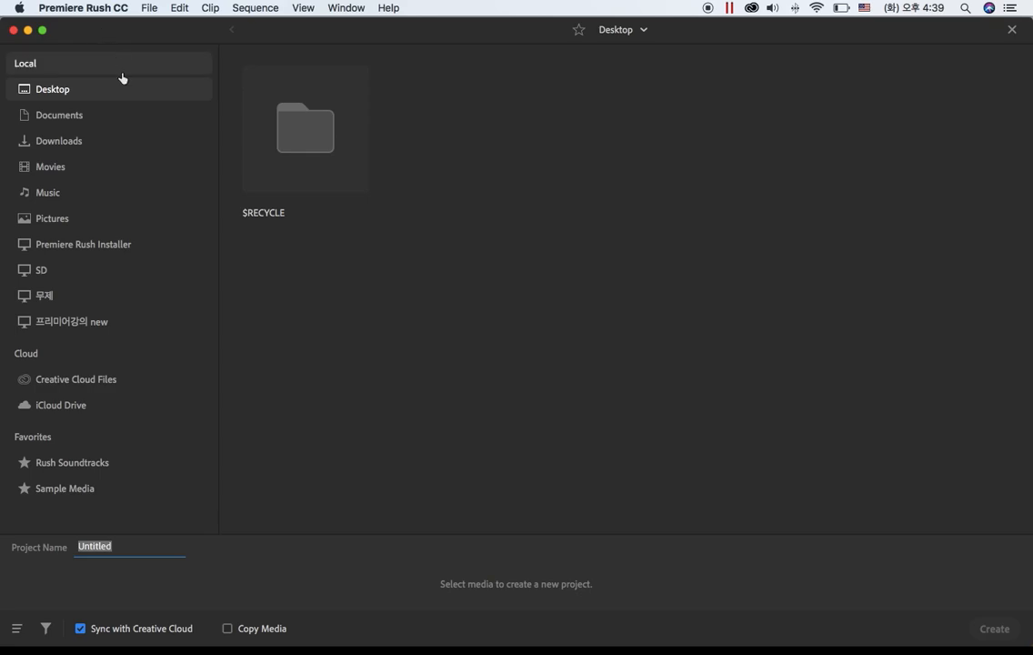
click(112, 273)
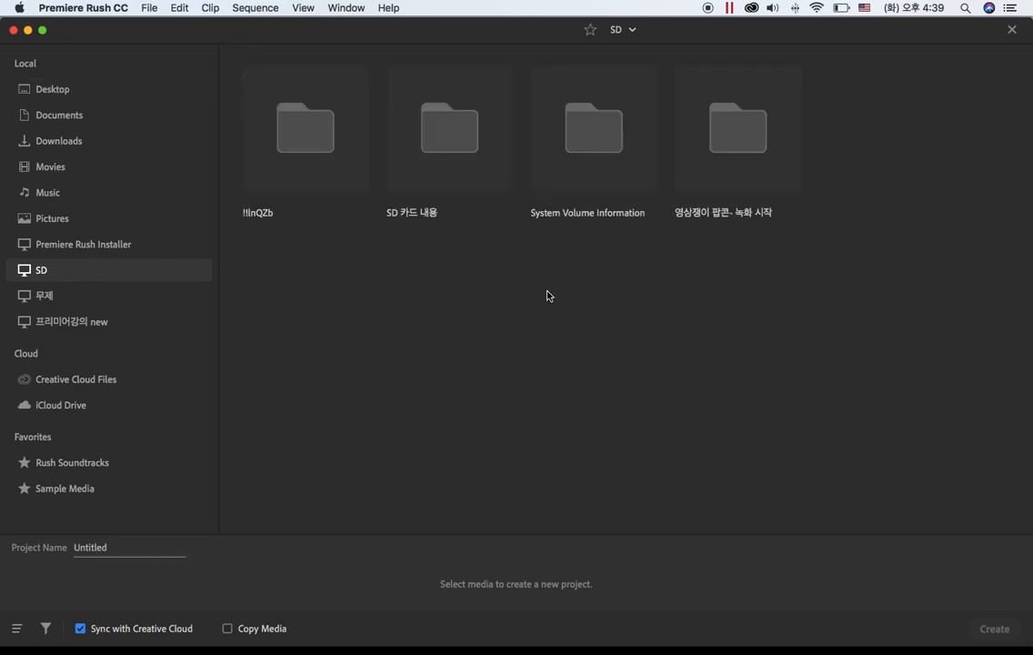
double_click(731, 135)
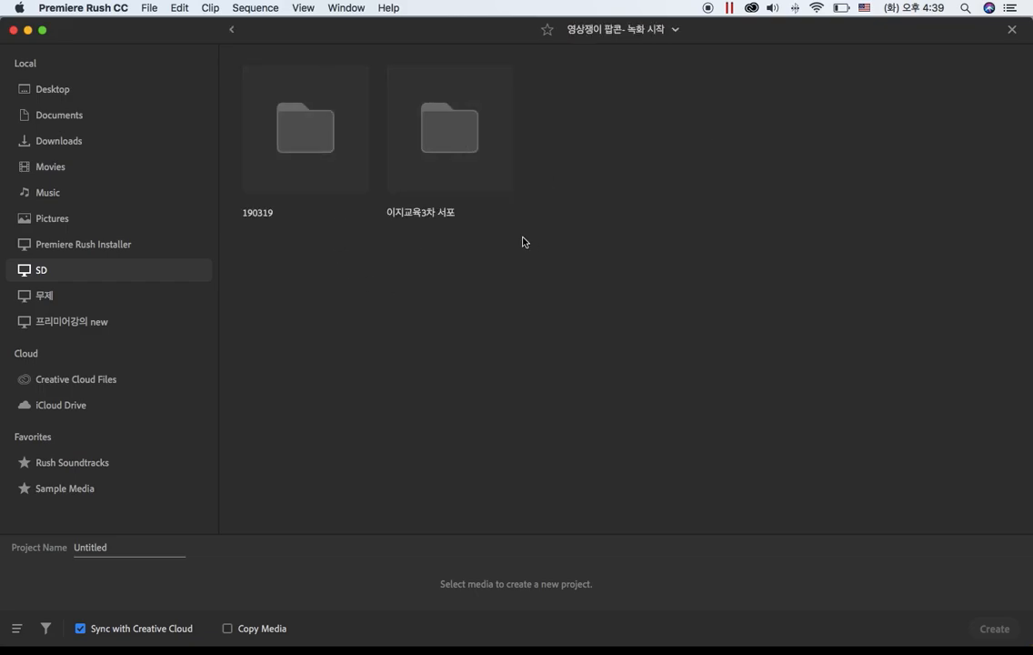
double_click(455, 127)
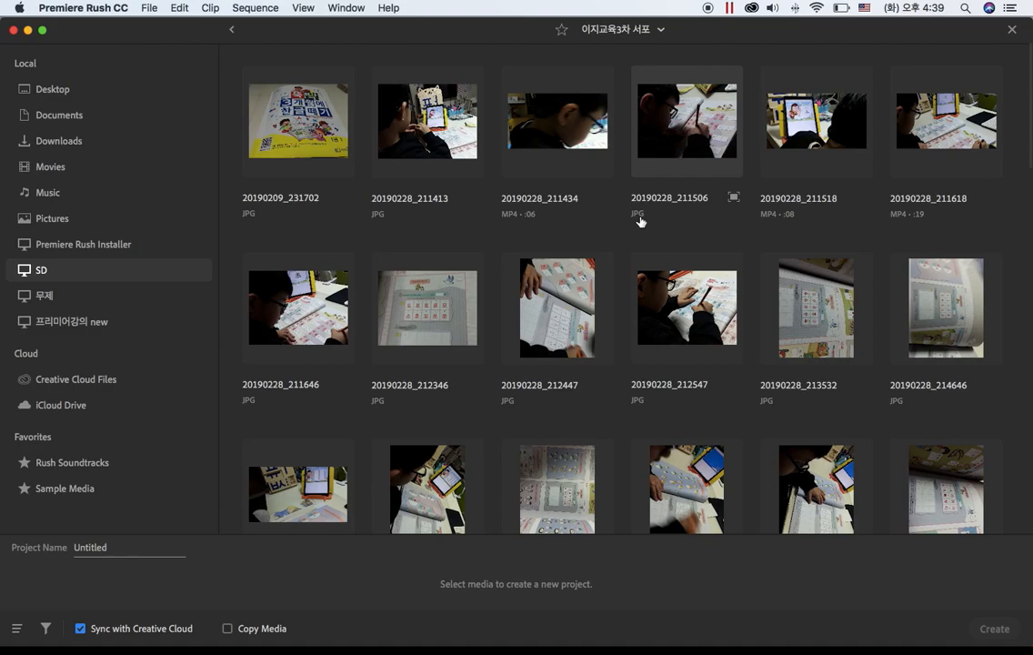
- Select the photos 20190209_231702, 20190228_211413, 20190228_211646, IMG_9701, IMG_9698 and IMG_9705 in that order for the project
click(303, 124)
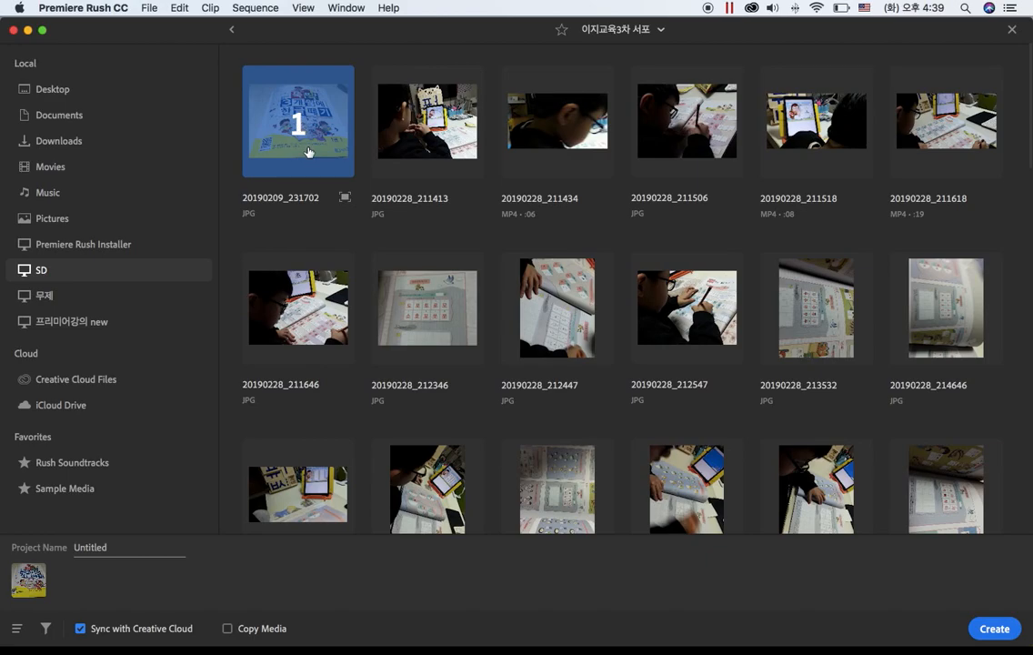
click(425, 135)
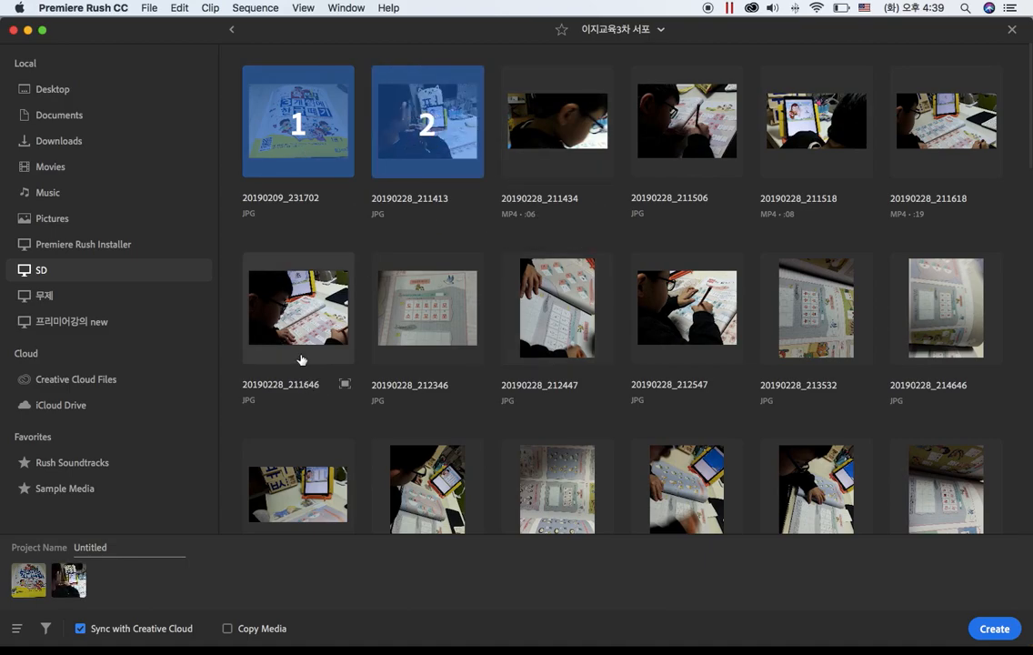
click(307, 307)
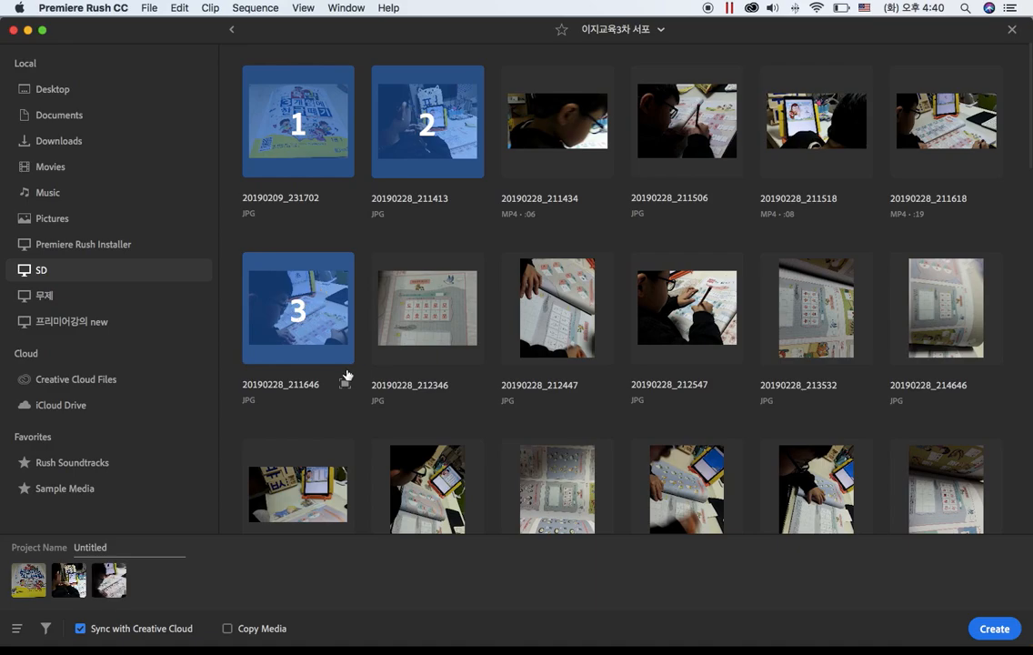
scroll(736, 469, down, 15)
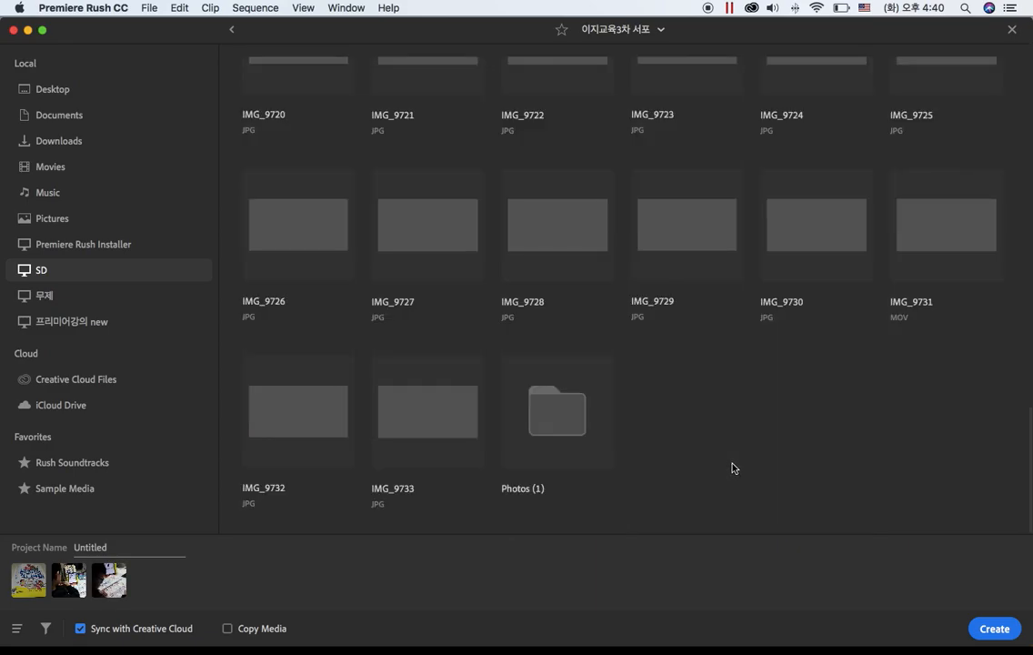
scroll(733, 468, up, 10)
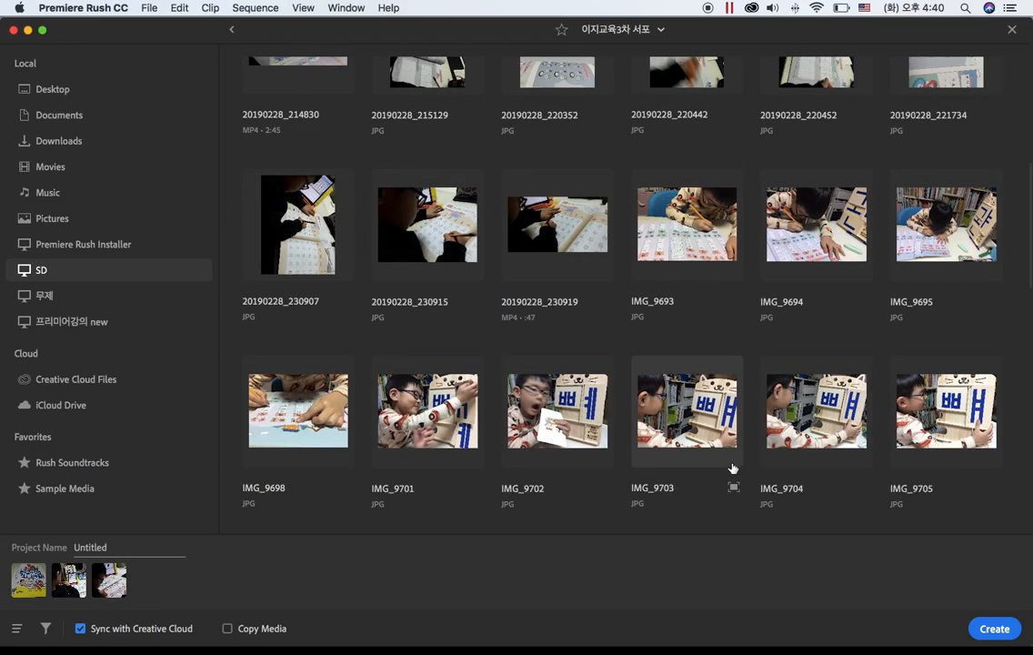
click(447, 424)
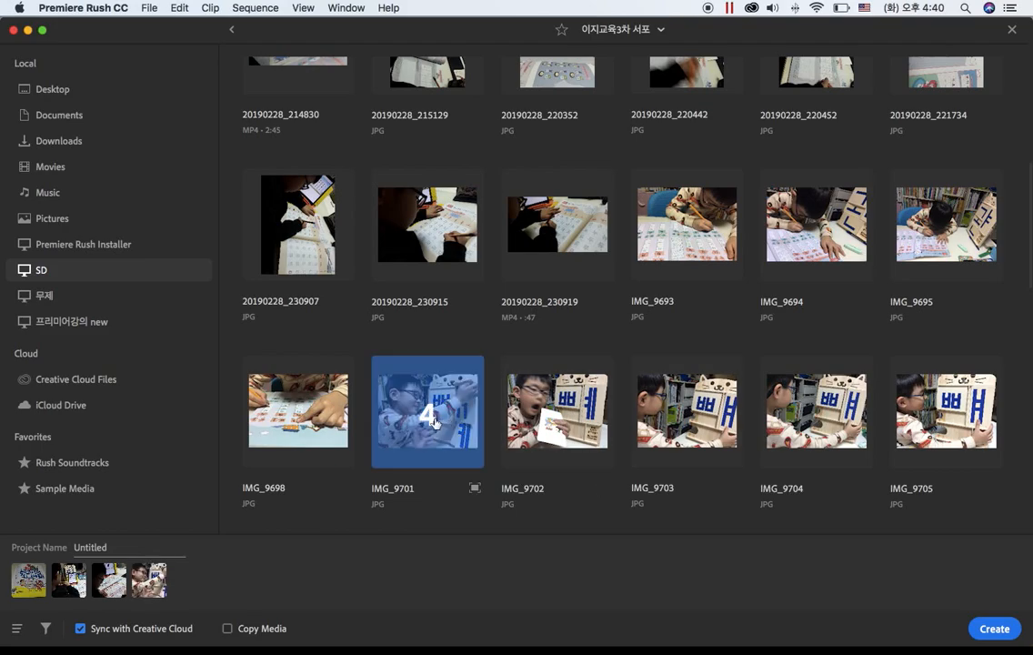
click(277, 369)
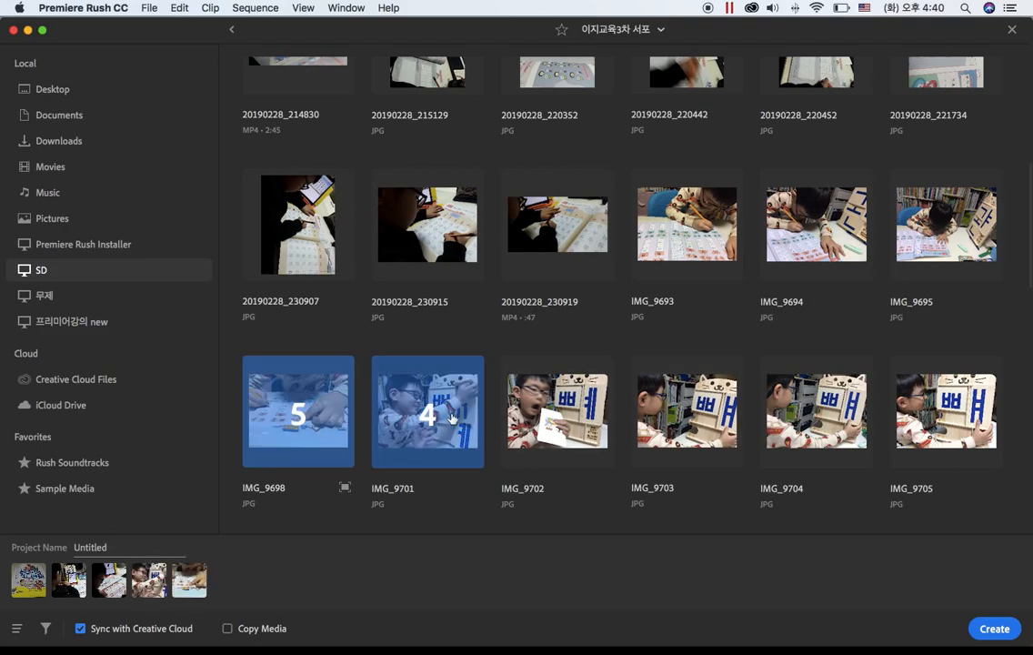
click(957, 426)
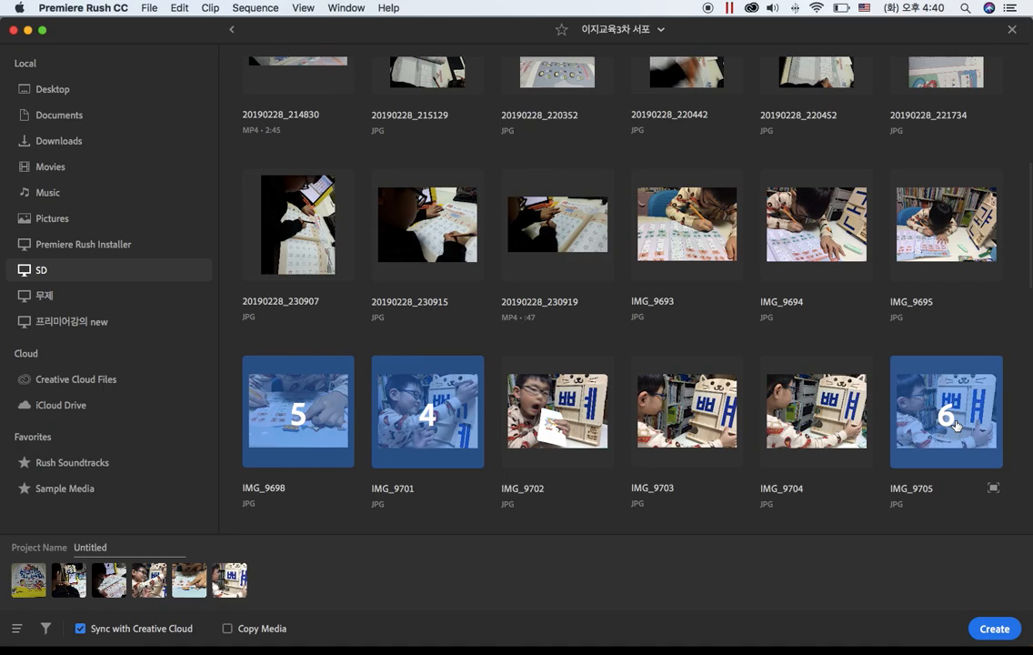
- Add the MP4 clips 20190228_211434, 20190228_211518 and 20190228_211618 to the media selection
scroll(928, 414, up, 10)
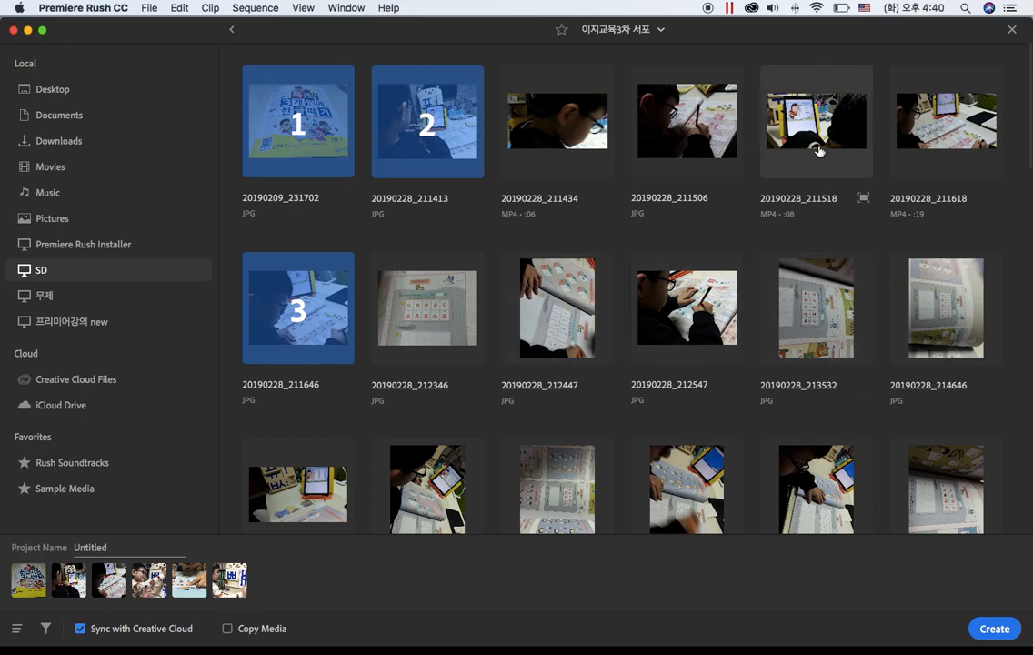
click(584, 127)
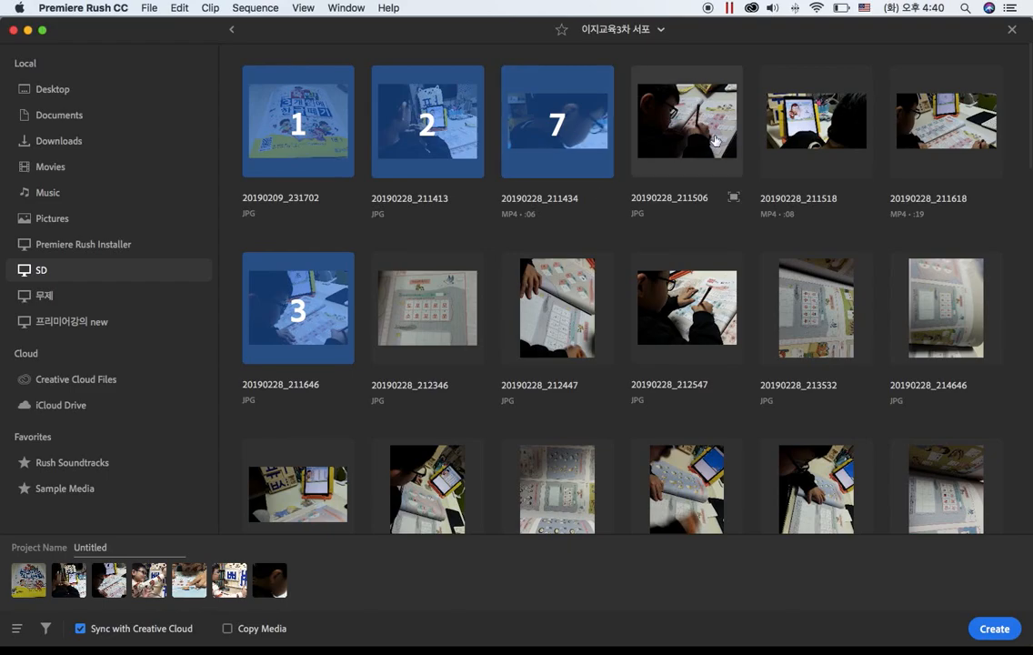
click(812, 127)
click(973, 138)
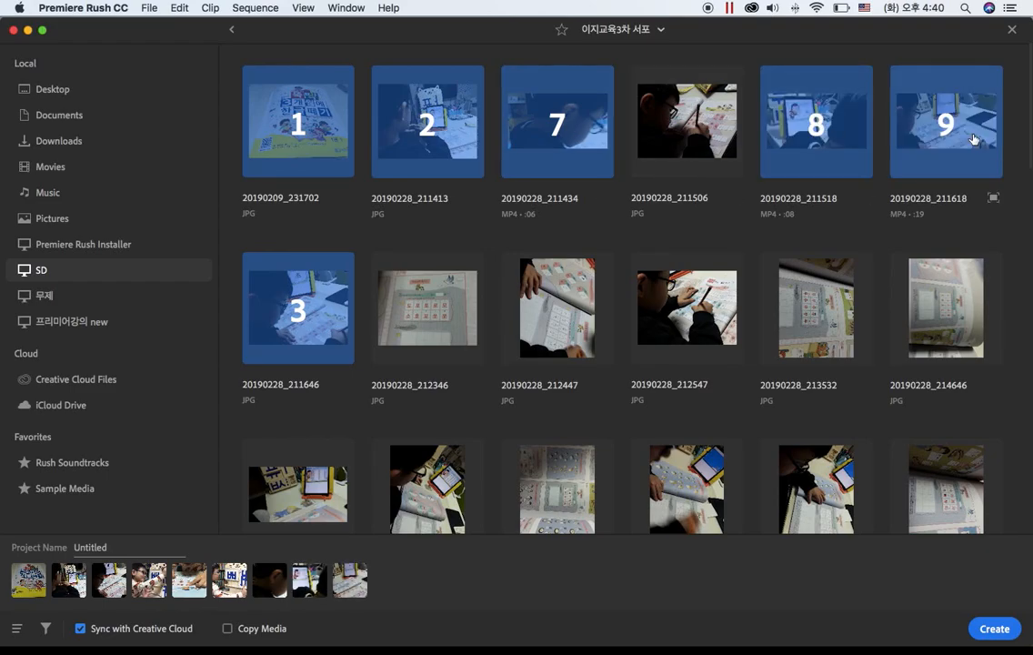
scroll(848, 400, down, 10)
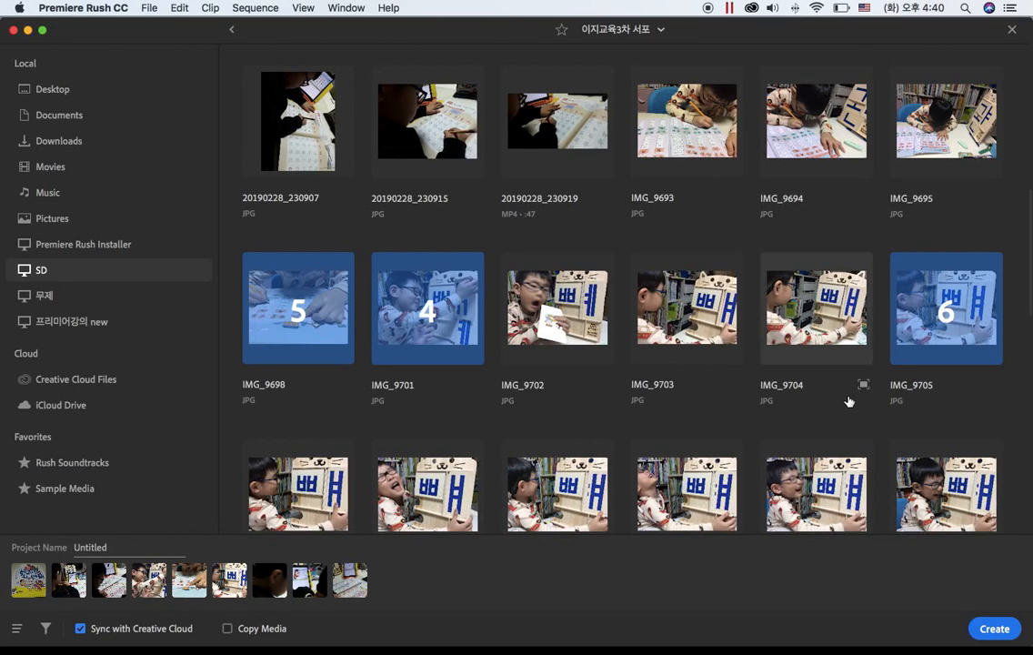
scroll(849, 401, up, 10)
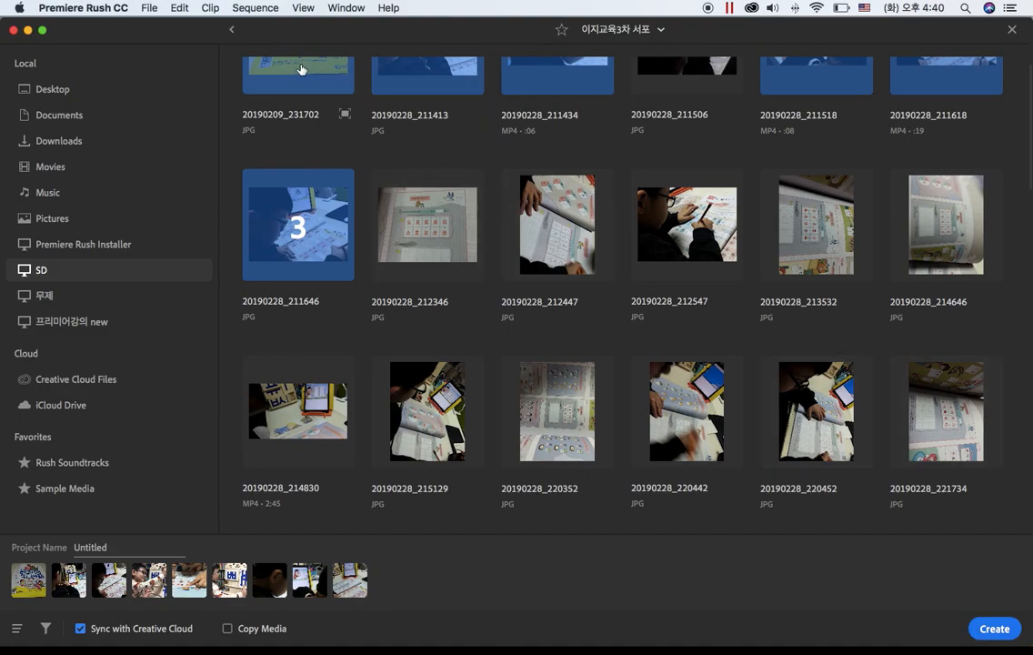
scroll(842, 103, up, 2)
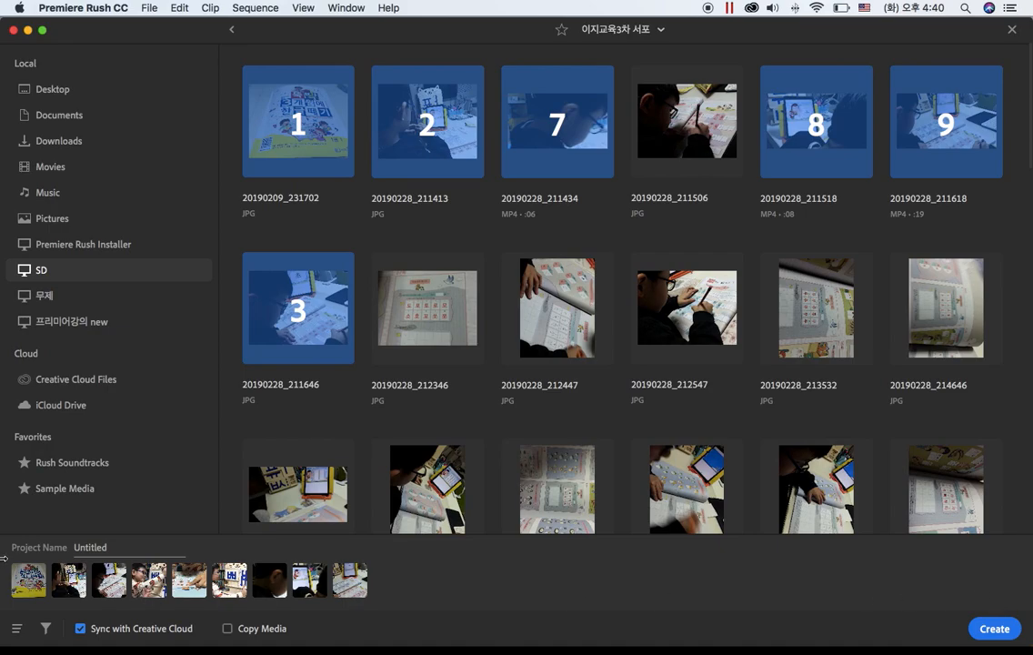
- Name the project "study" and create it from the selected media
click(104, 547)
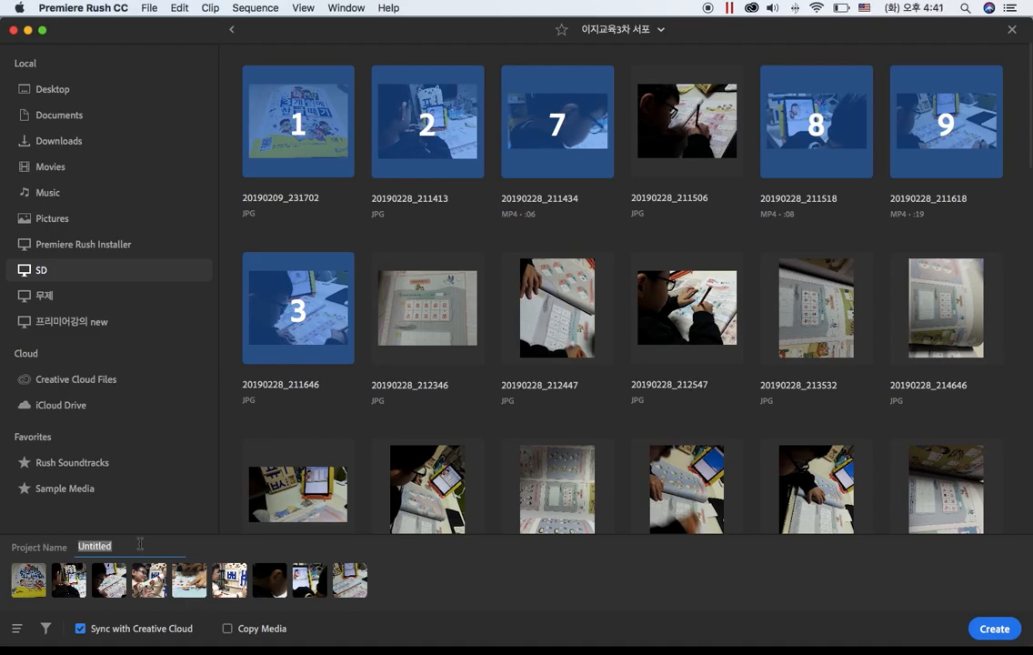
text(d)
key(BackSpace)
text(study)
click(995, 629)
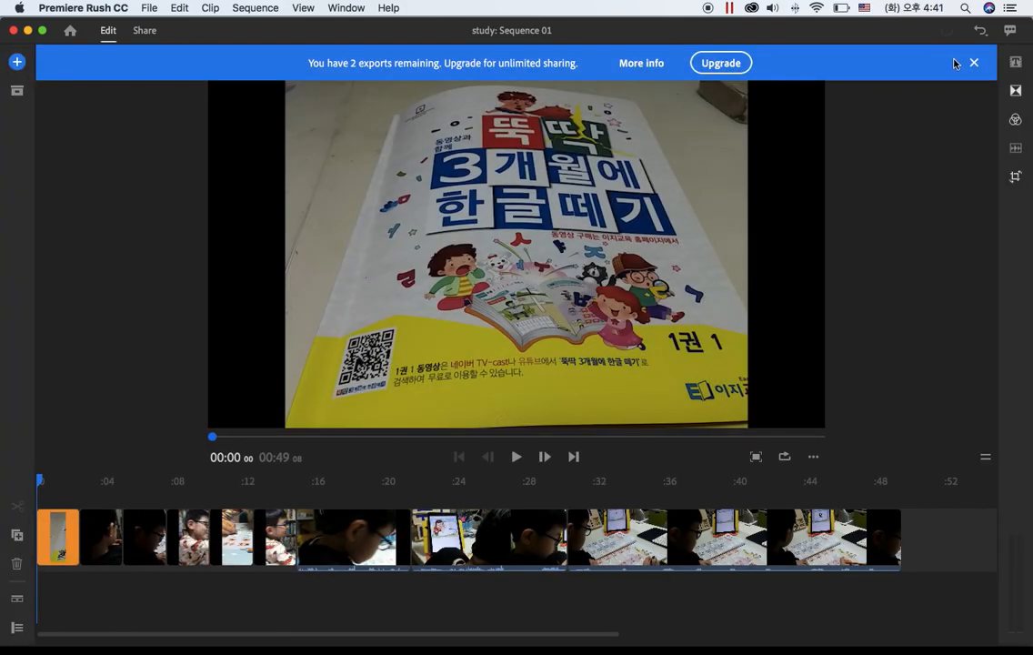
- Dismiss the upgrade banner and play the new sequence from its start to preview the imported photos and clips
click(974, 63)
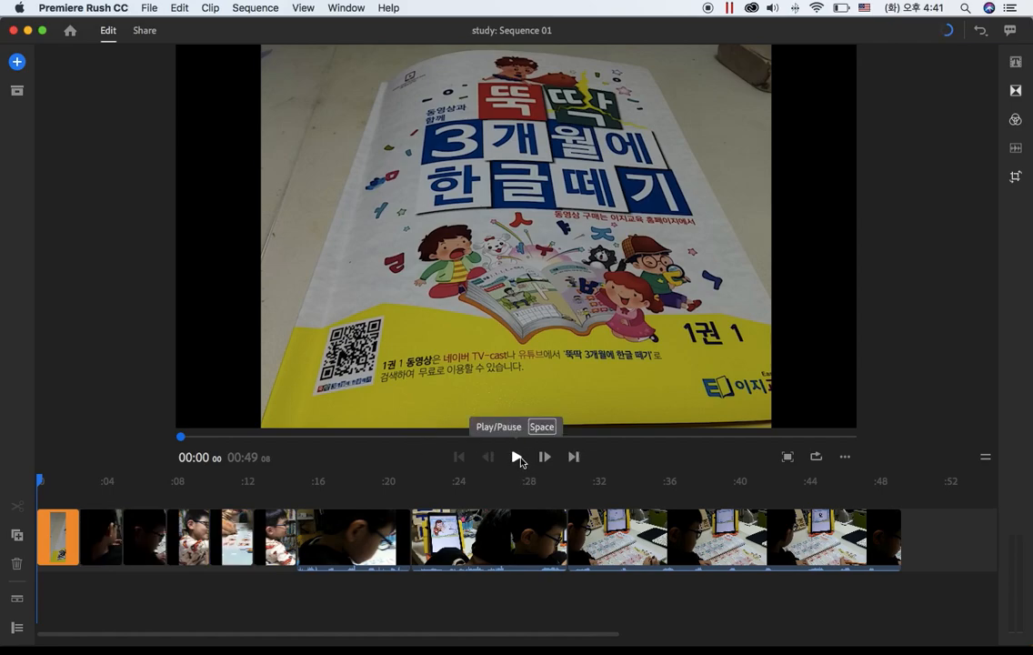
click(517, 456)
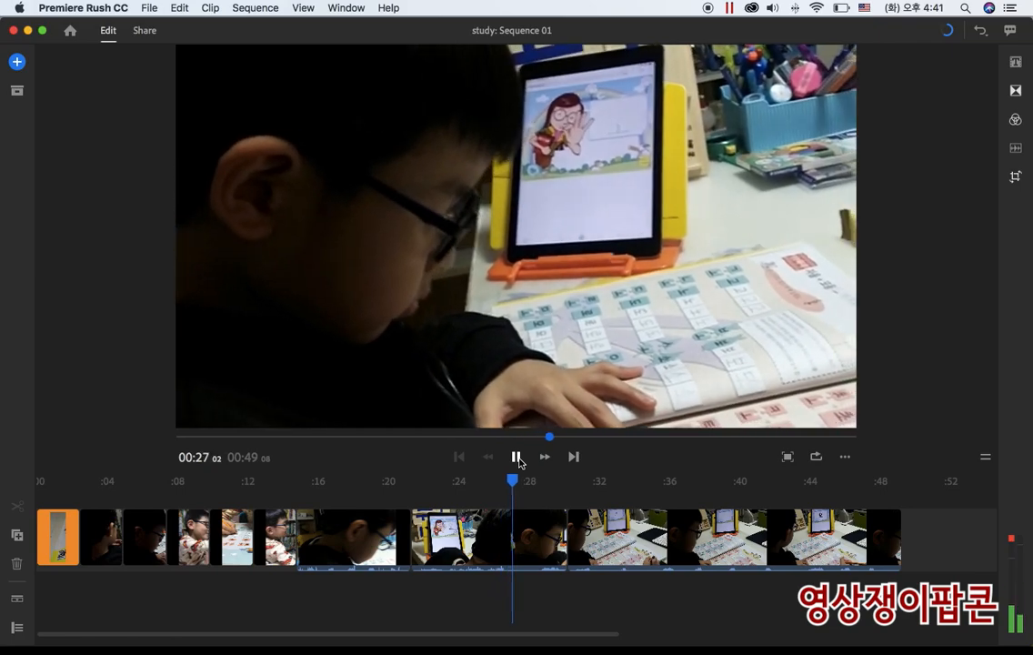
click(518, 486)
- Select the first video clip in the timeline and place the playhead at its start, at 00:14:25
drag(519, 487, 295, 504)
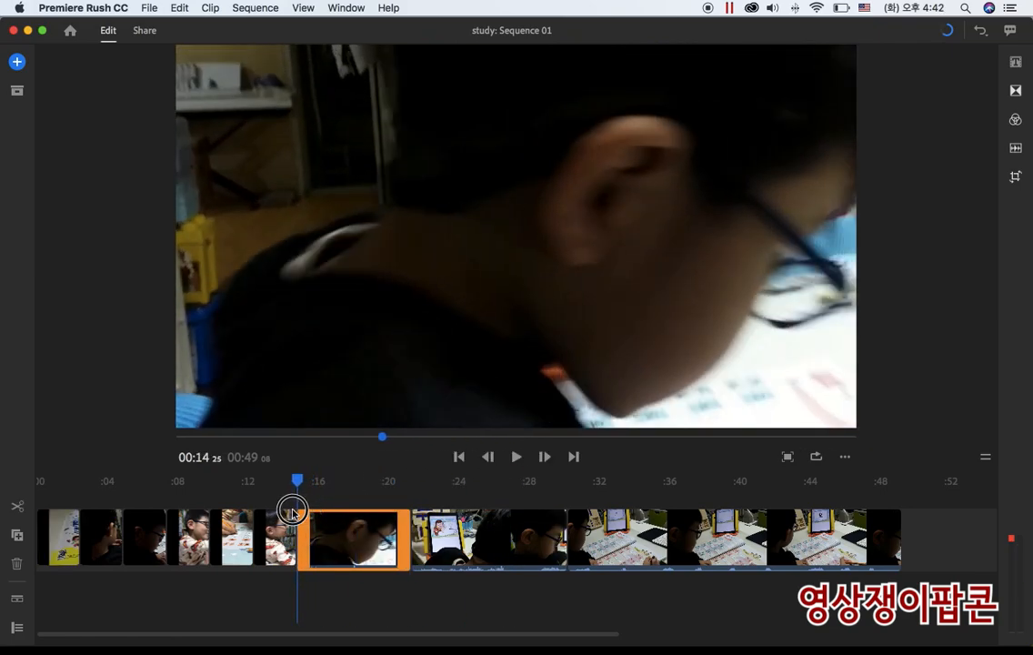
click(333, 545)
click(333, 544)
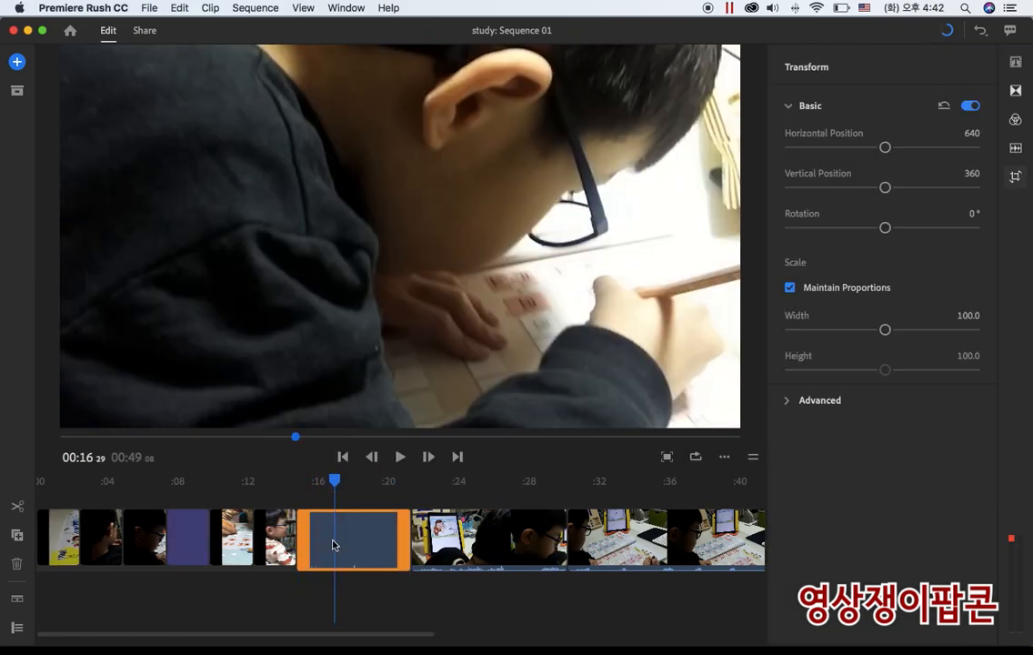
click(333, 546)
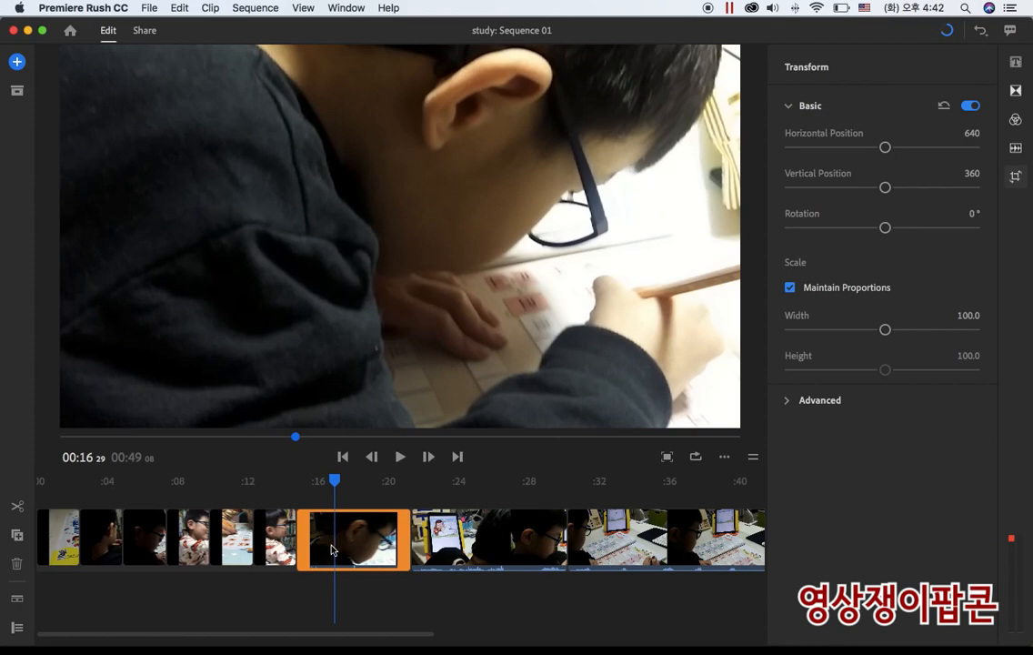
drag(295, 440, 266, 437)
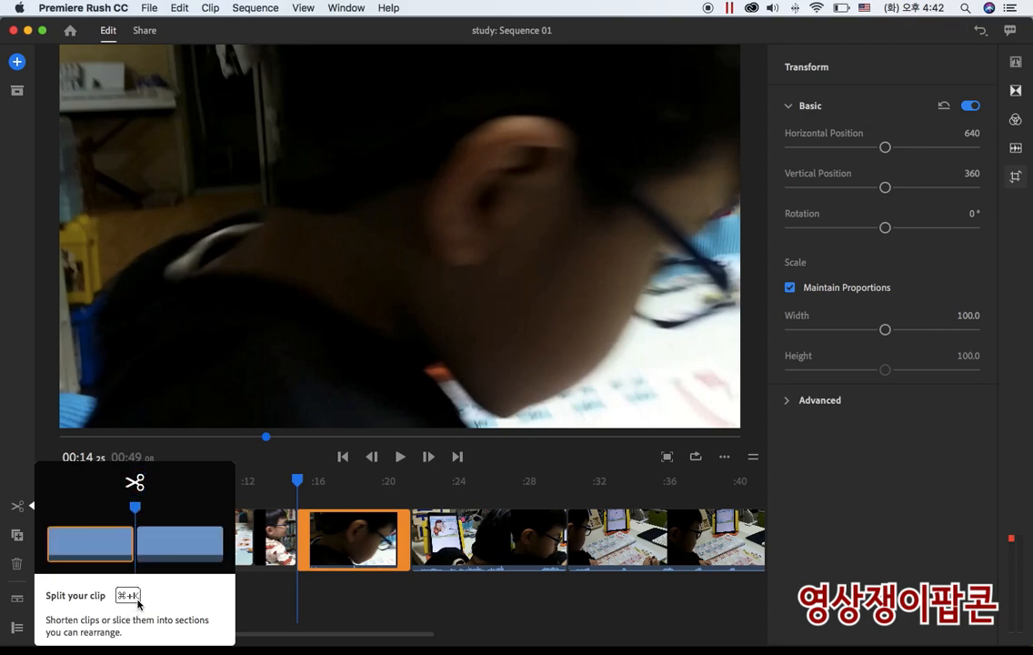
- Play the opening of the first video clip and return the playhead to 00:15:01, just after its start
click(361, 496)
drag(336, 484, 296, 486)
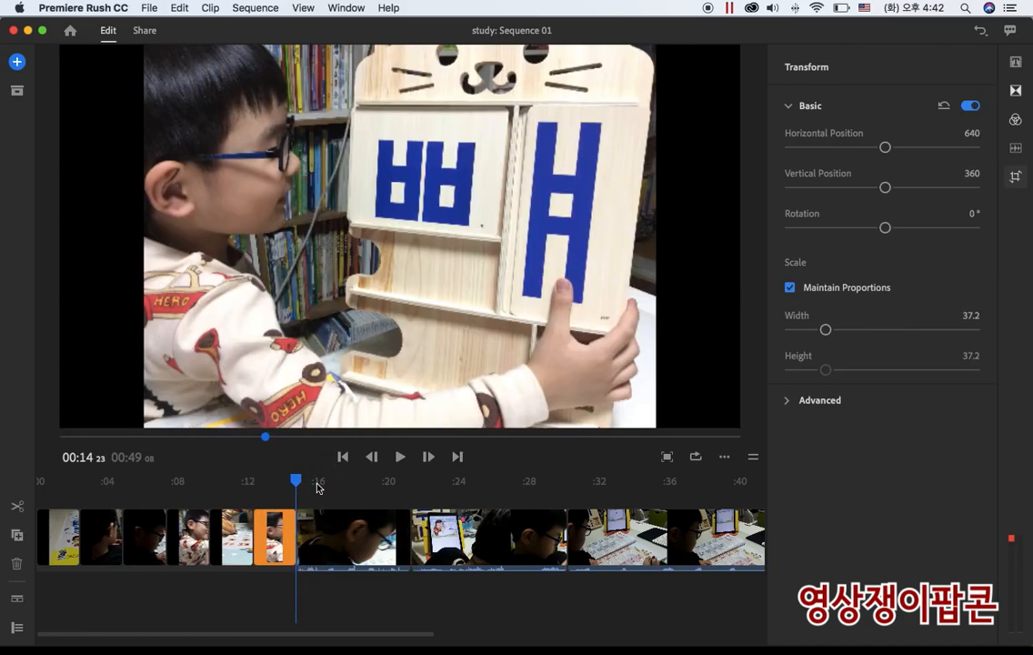
click(396, 459)
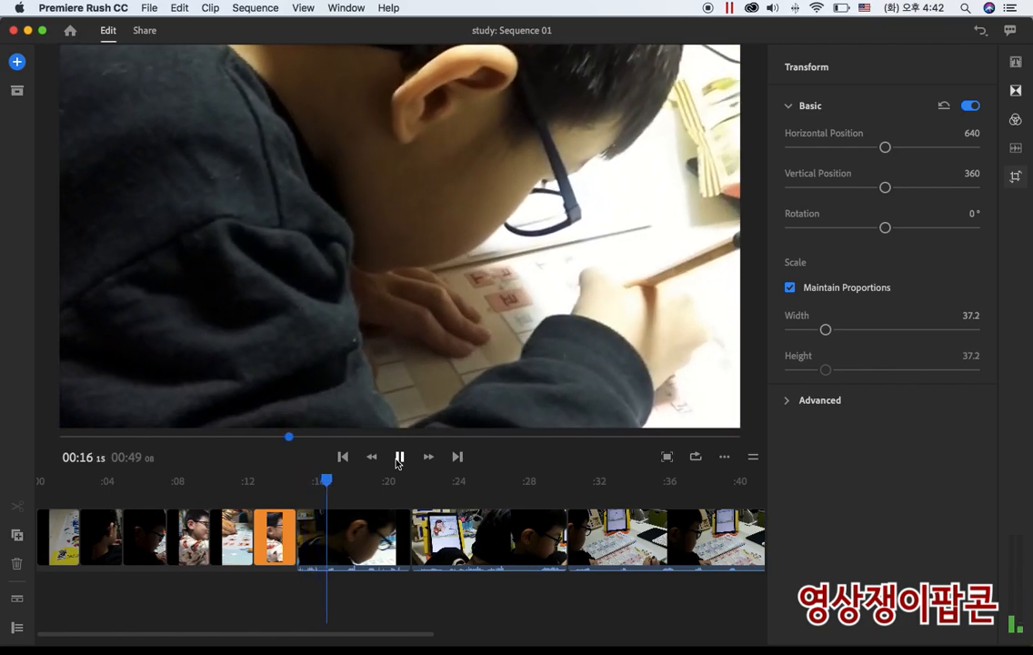
click(397, 461)
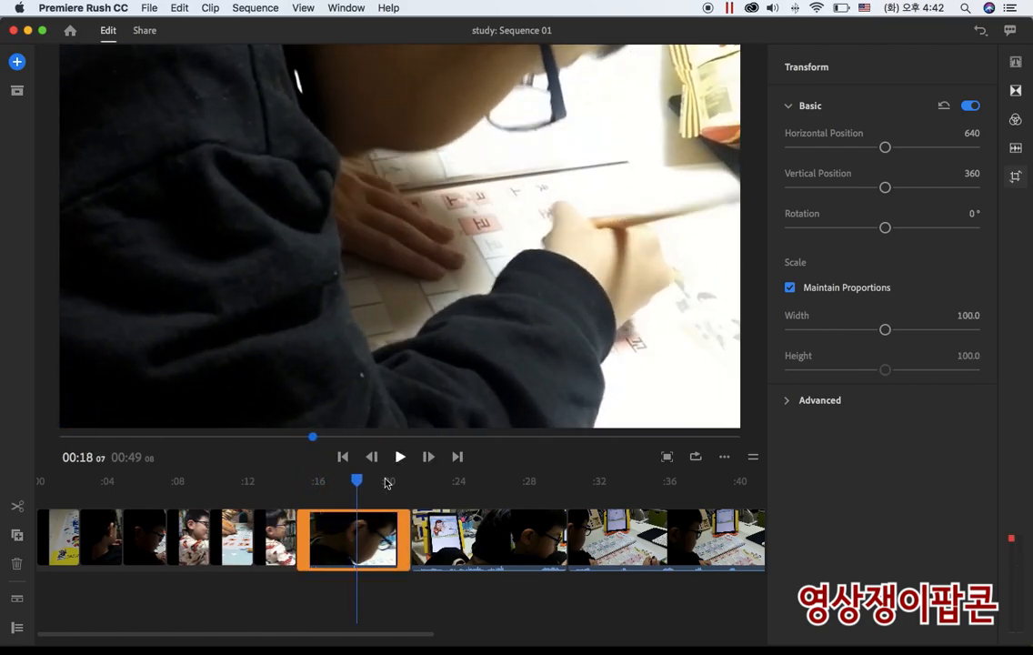
drag(353, 482, 301, 484)
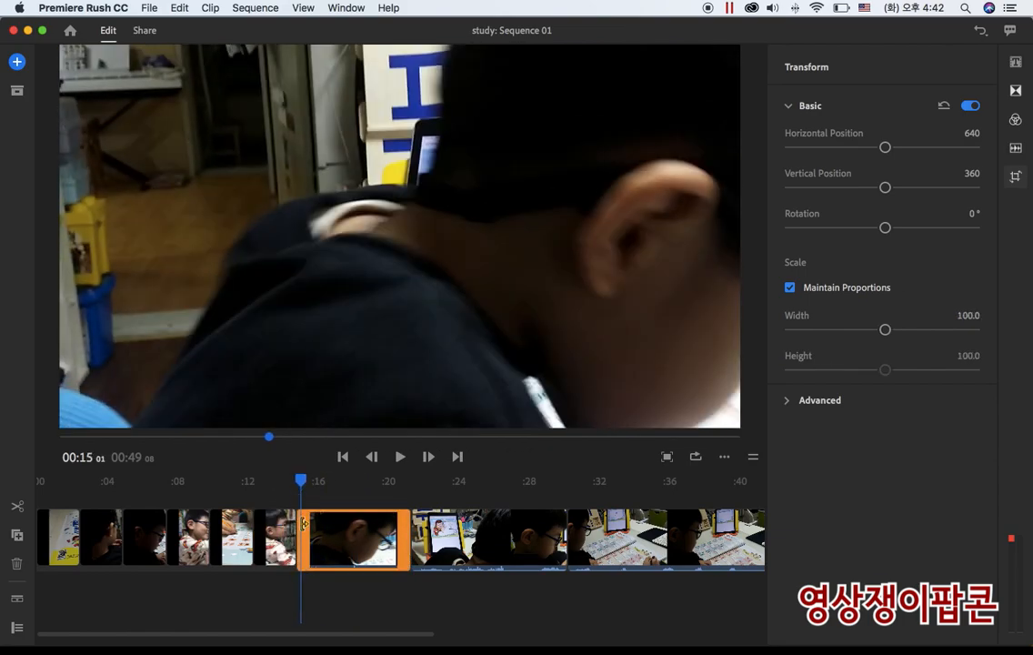
- Play the first video clip onward and pause it at 00:16:29
key(space)
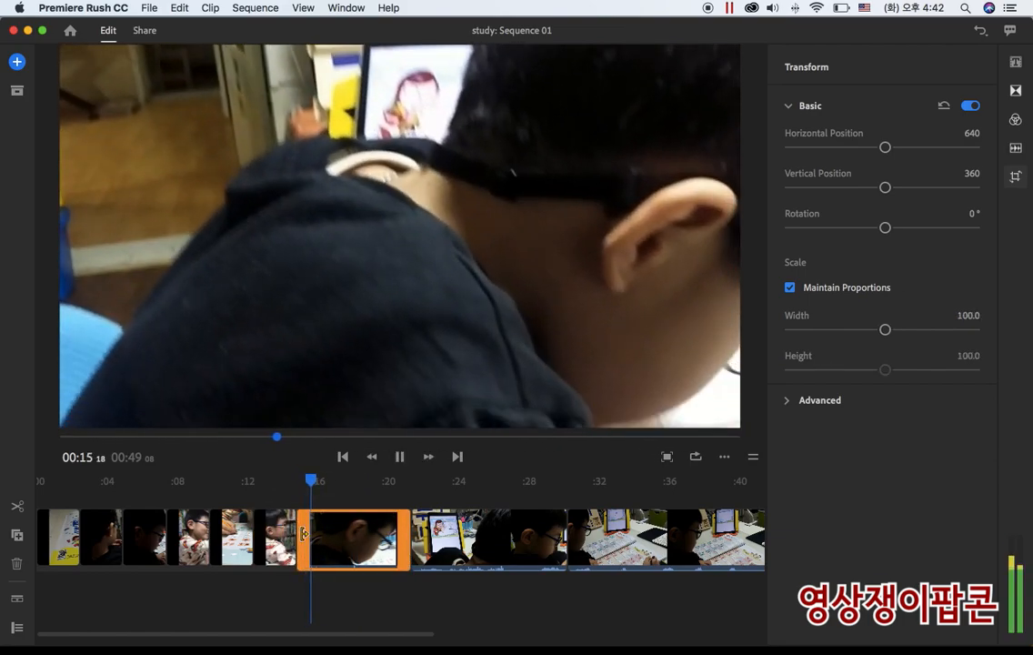
key(space)
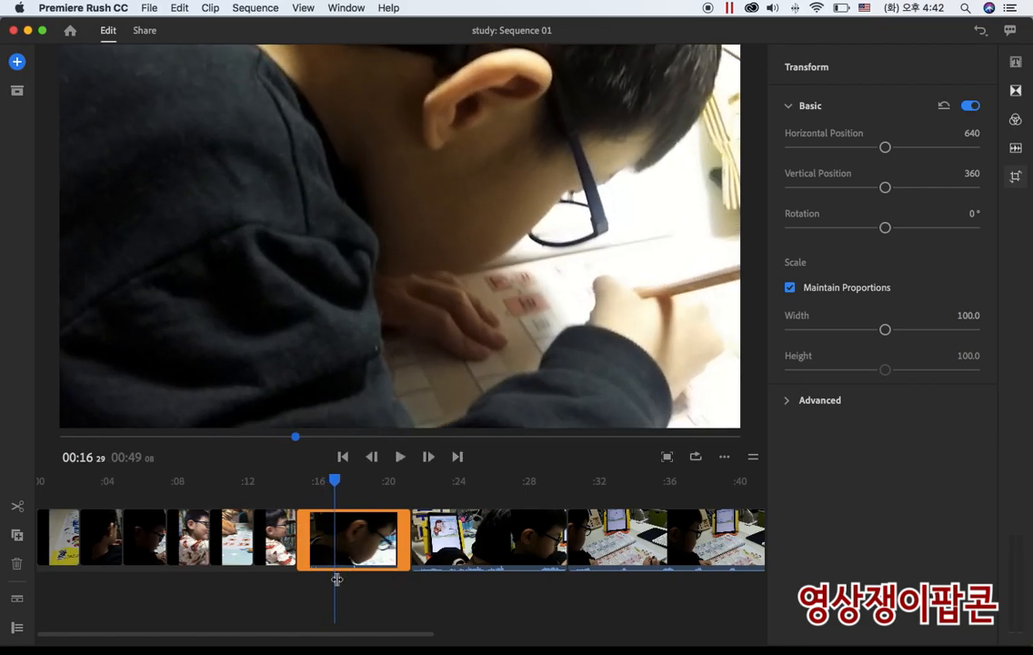
- Show the timeline's track controls and expand the audio waveforms beneath the video clips
click(17, 628)
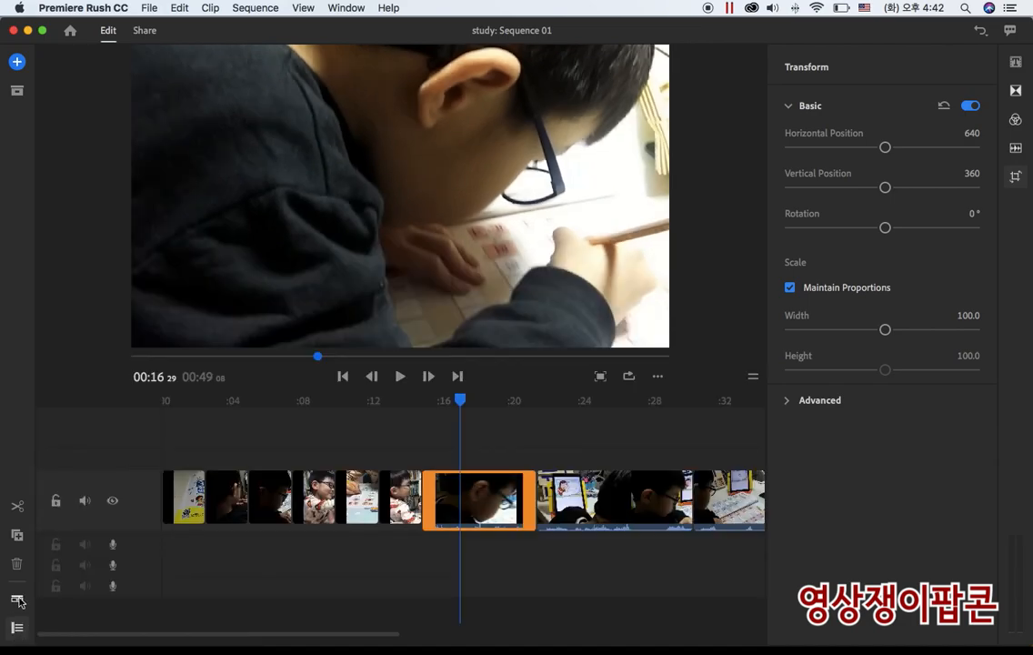
click(16, 627)
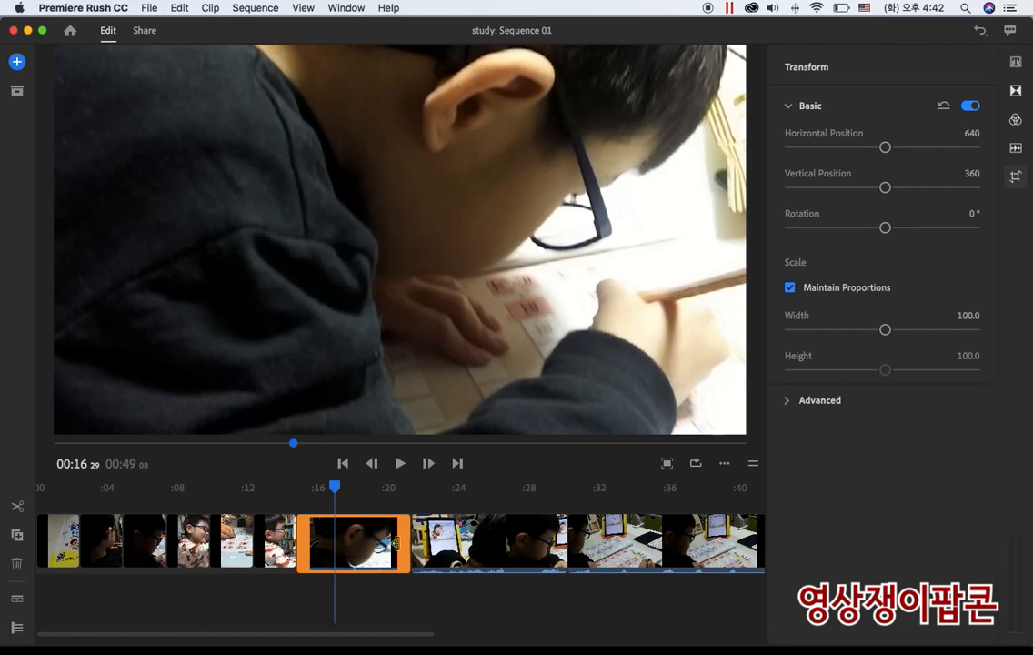
click(17, 627)
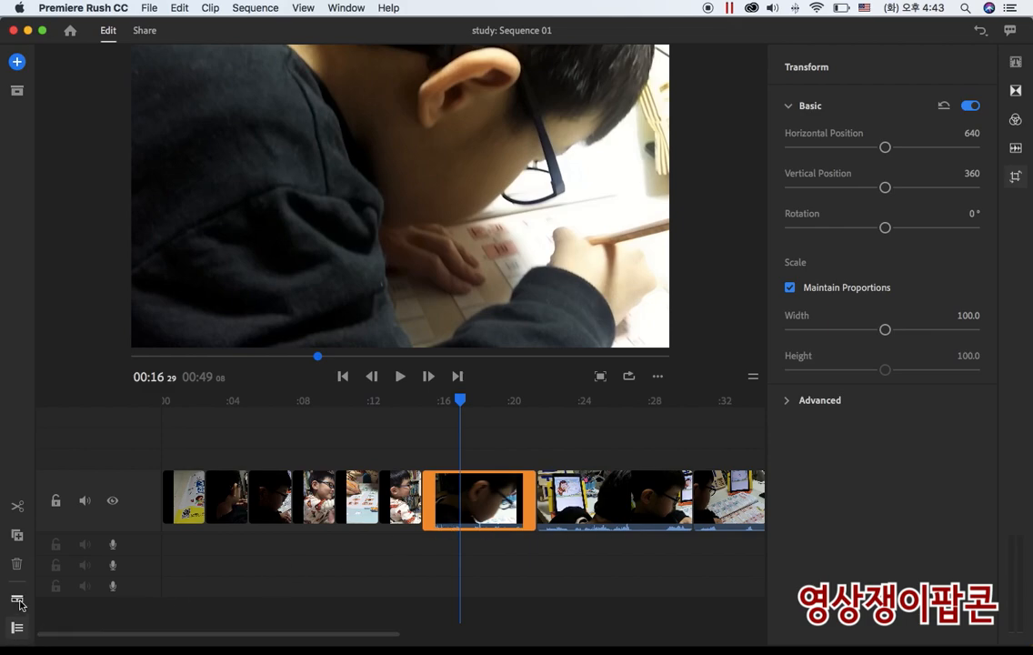
click(17, 601)
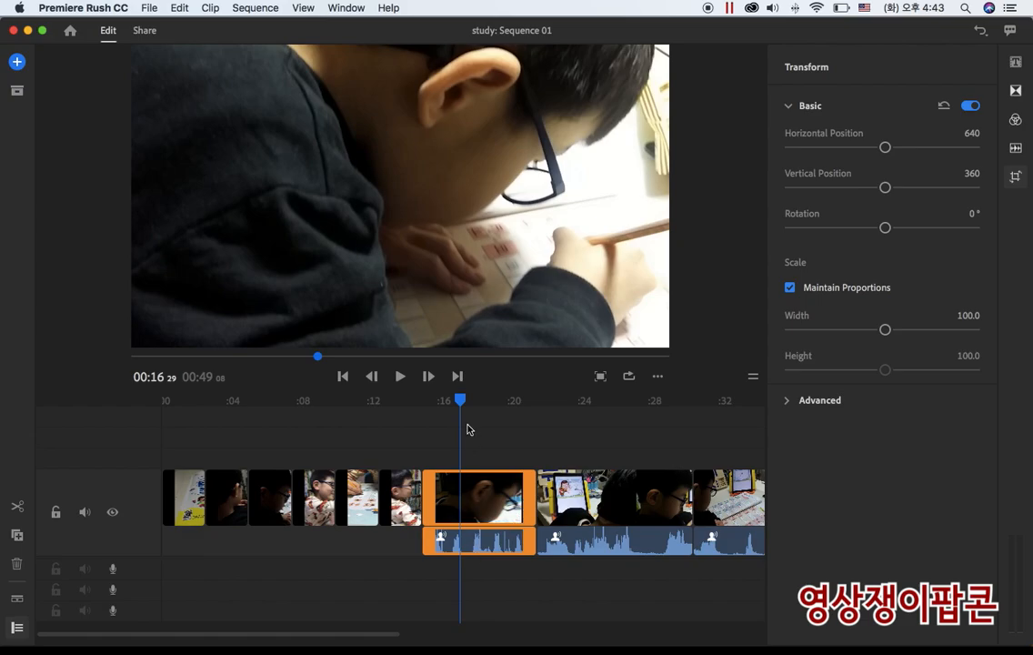
- Play the first video clip from its start at 00:14:24 and split it at 00:17:11
drag(460, 401, 422, 401)
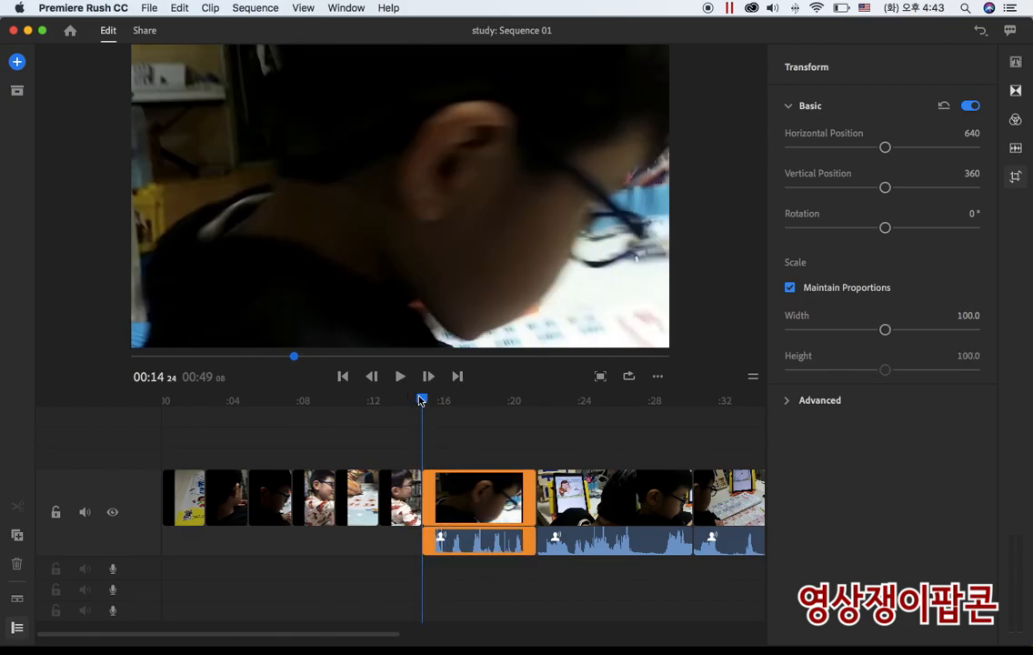
key(space)
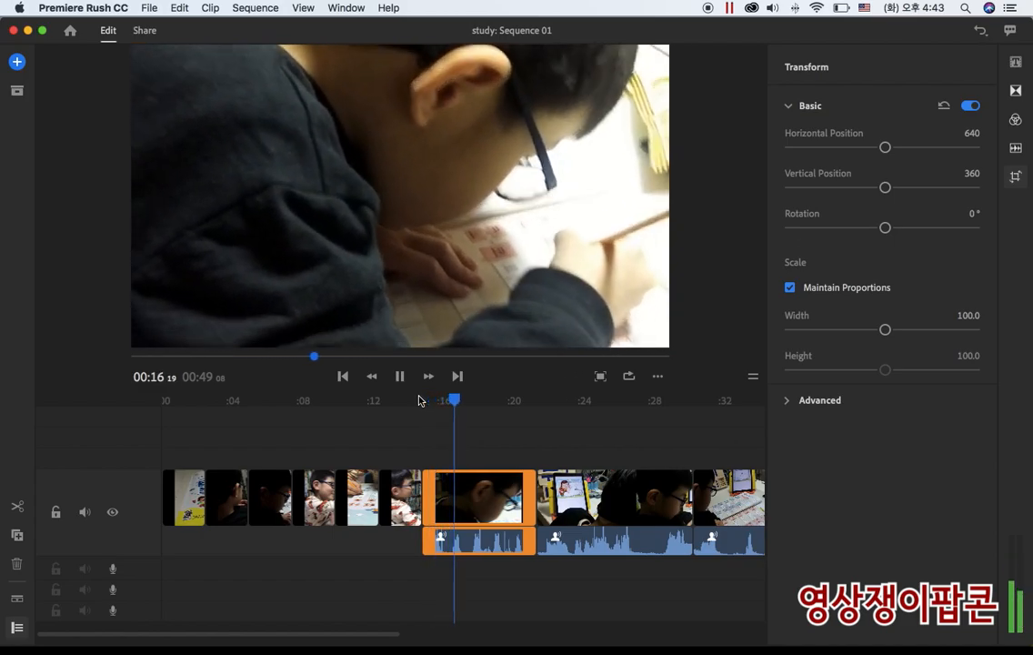
key(space)
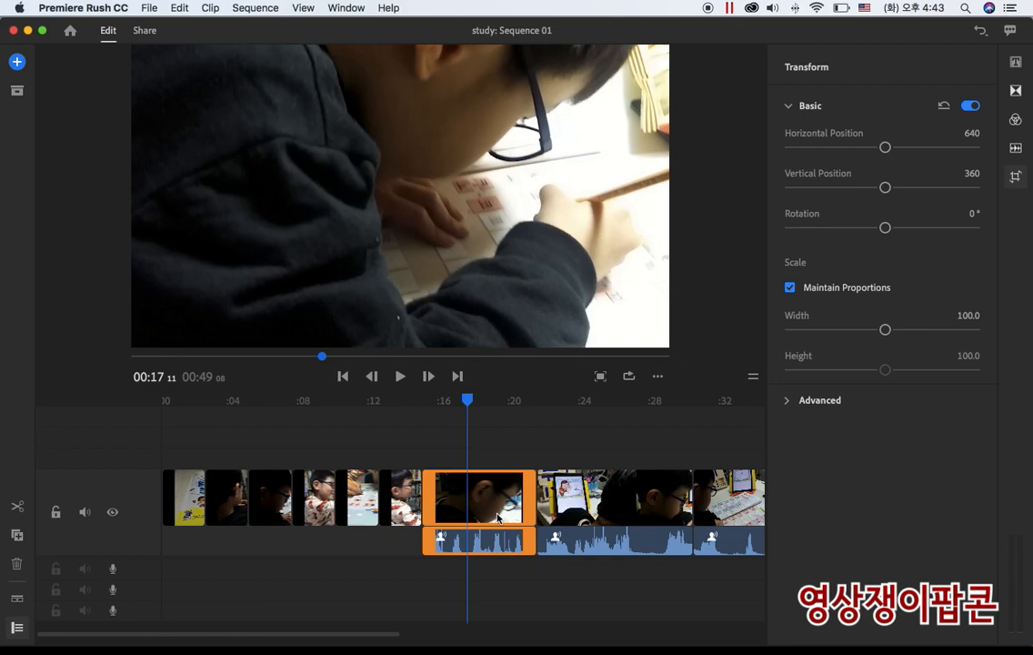
click(17, 506)
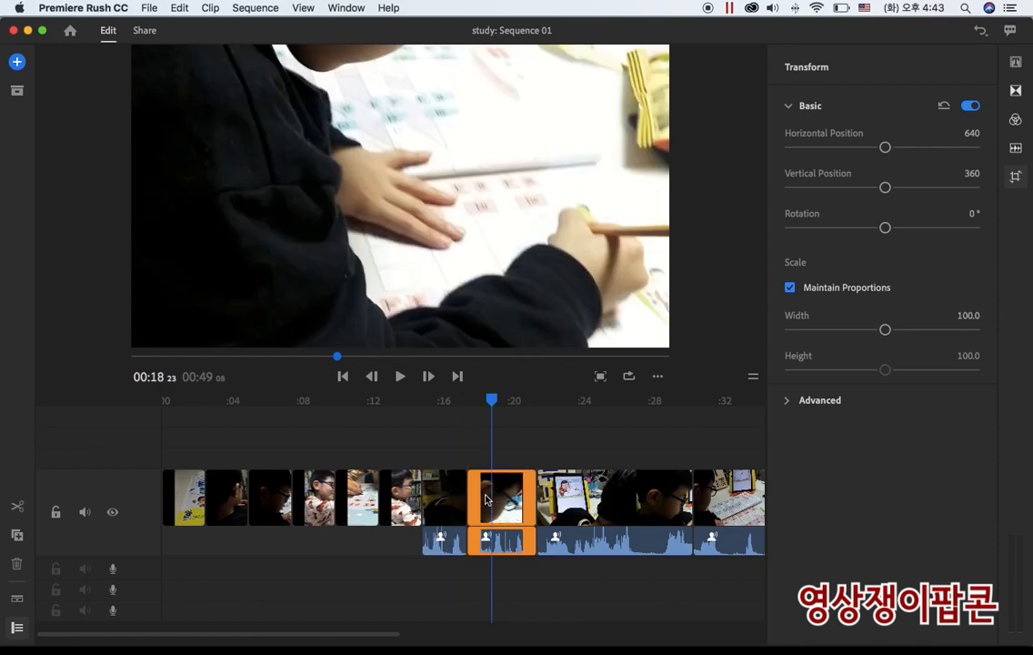
click(452, 517)
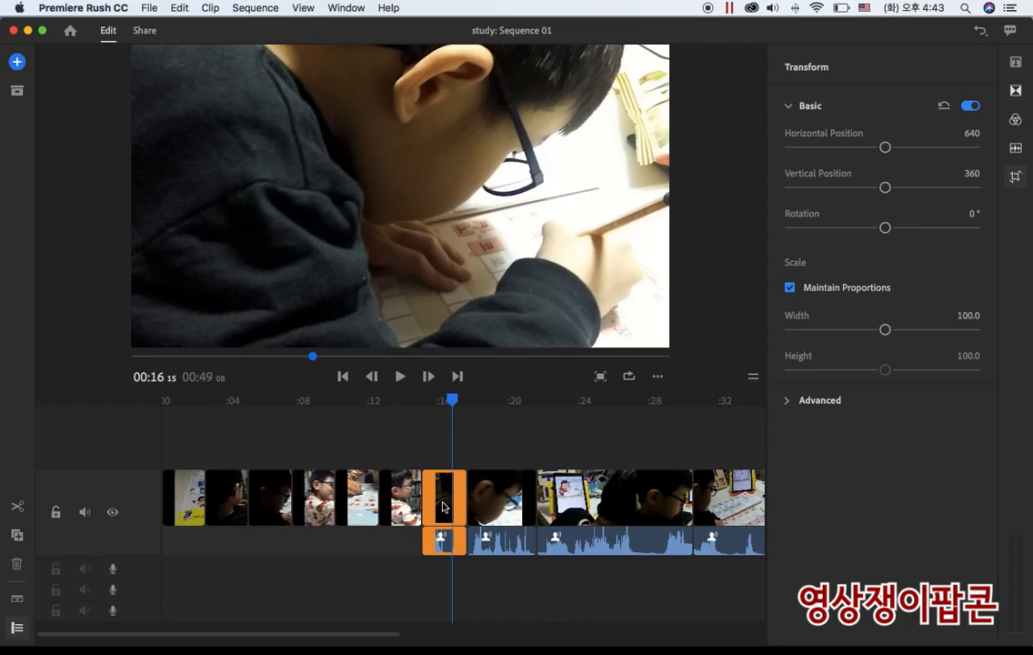
key(Delete)
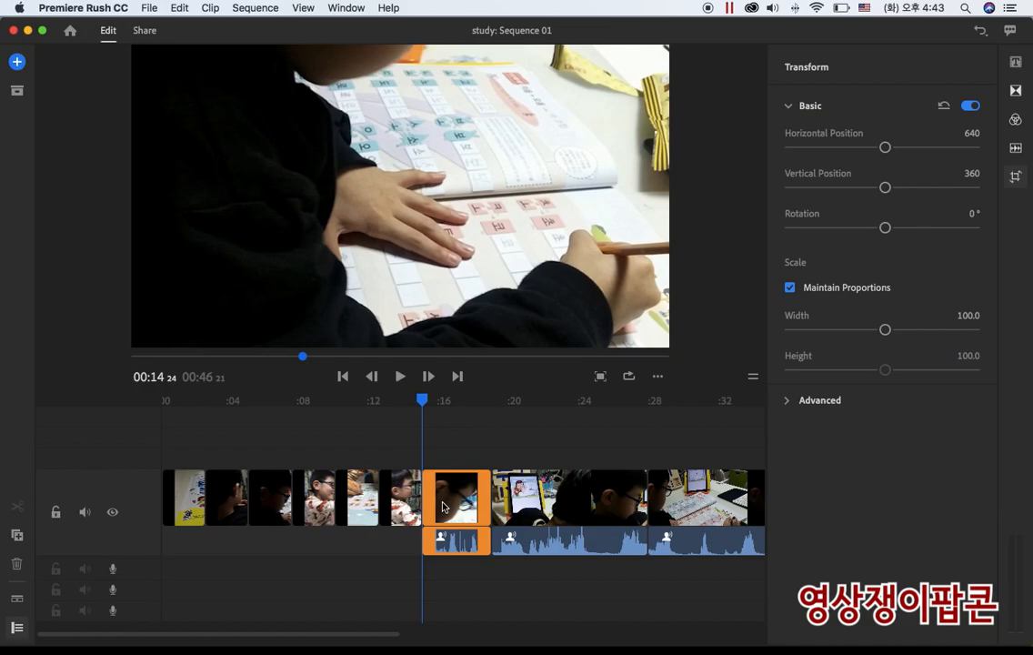
key(super+z)
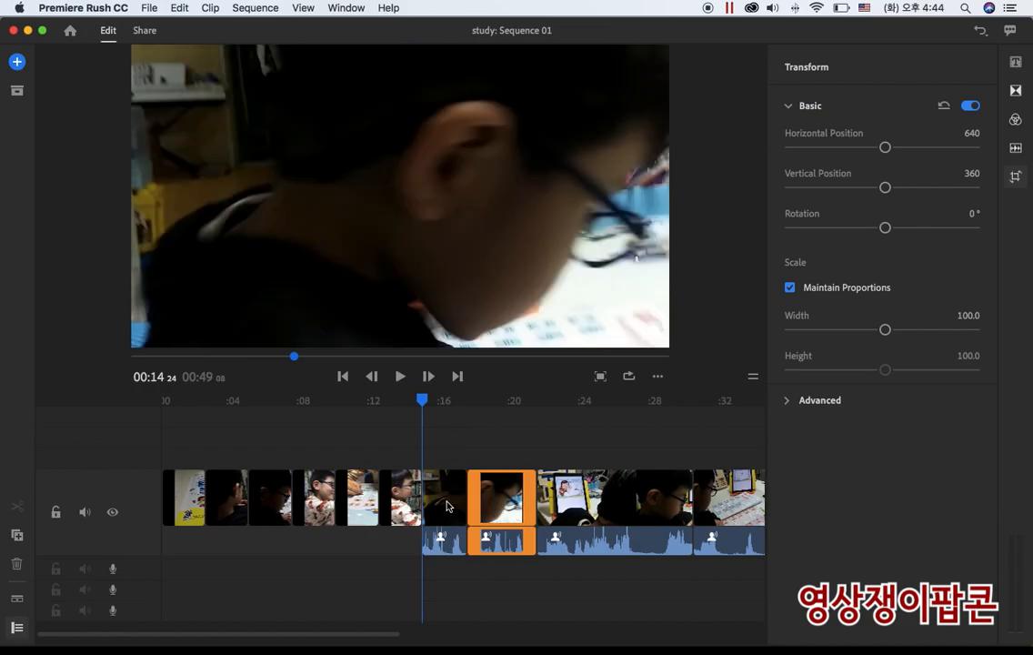
- Delete the short opening piece of the split first video clip
click(446, 508)
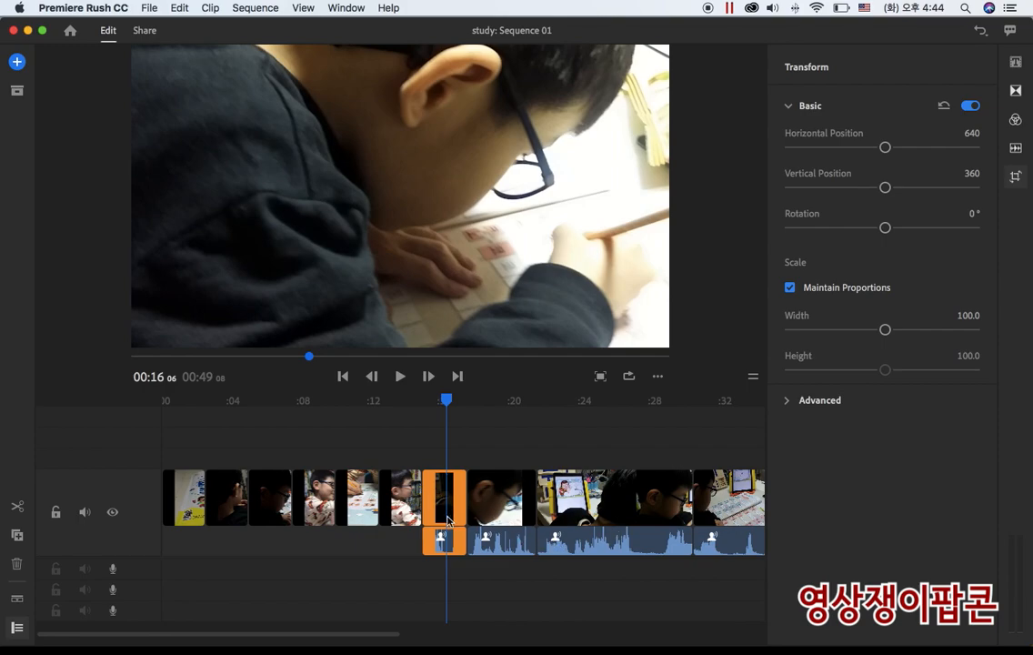
click(16, 566)
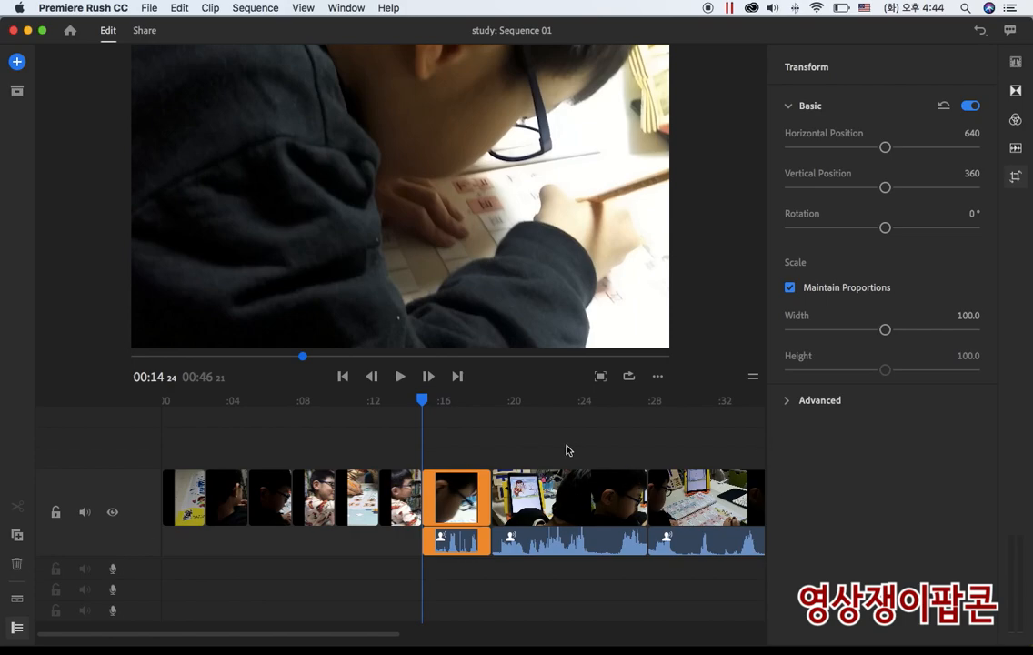
- Play the sequence from the start of the last photo at 00:12:10 through the first and second video clips
key(Up)
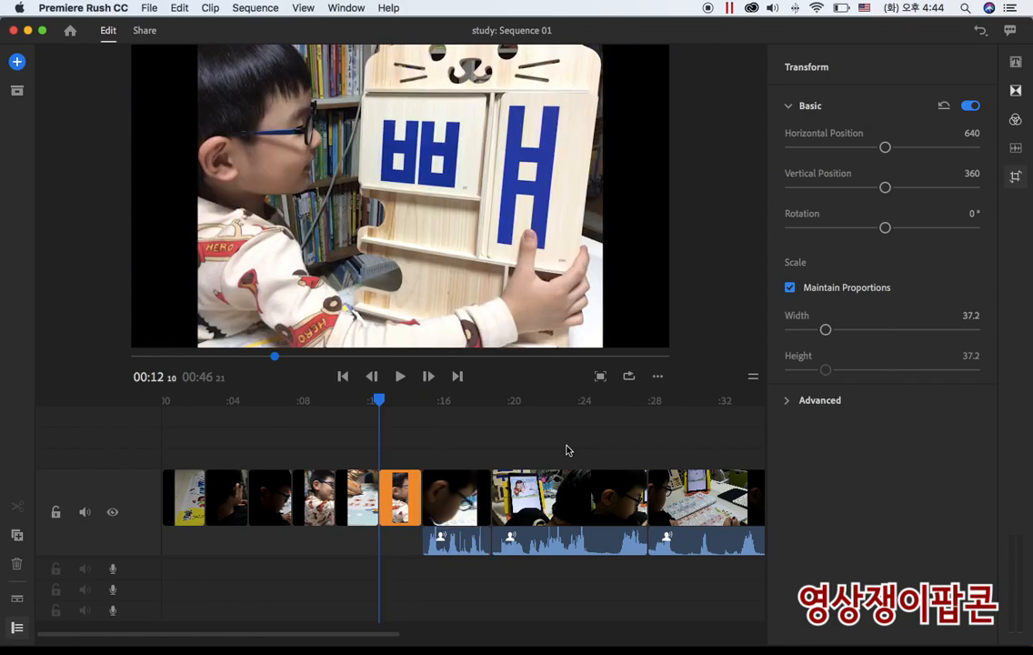
key(space)
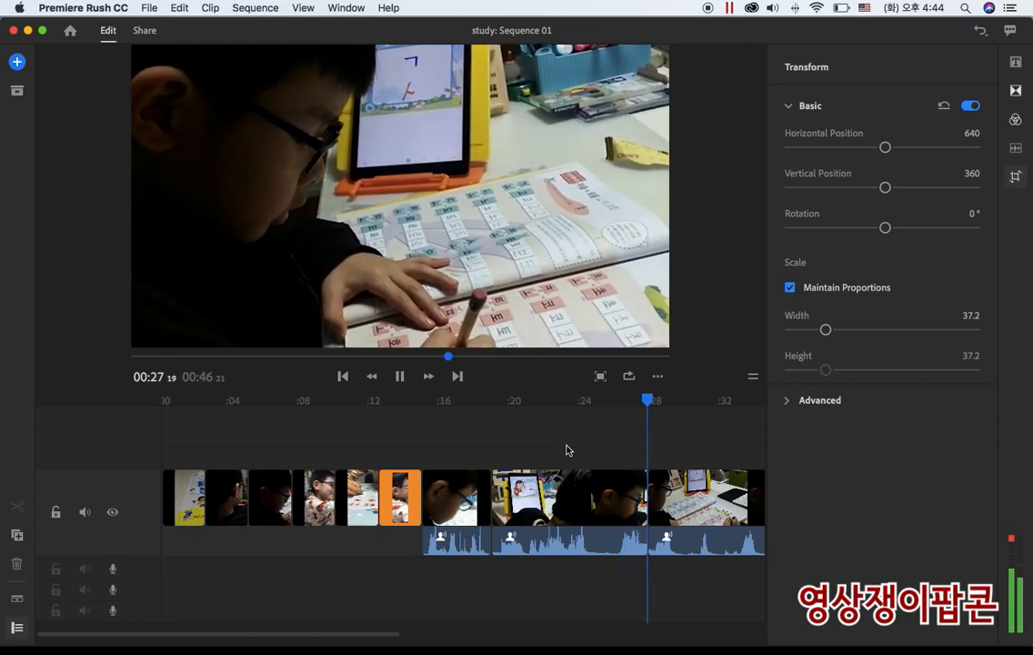
key(space)
- Replay the closing seconds of the second video clip and trim its end back to 00:24:17
click(585, 401)
key(space)
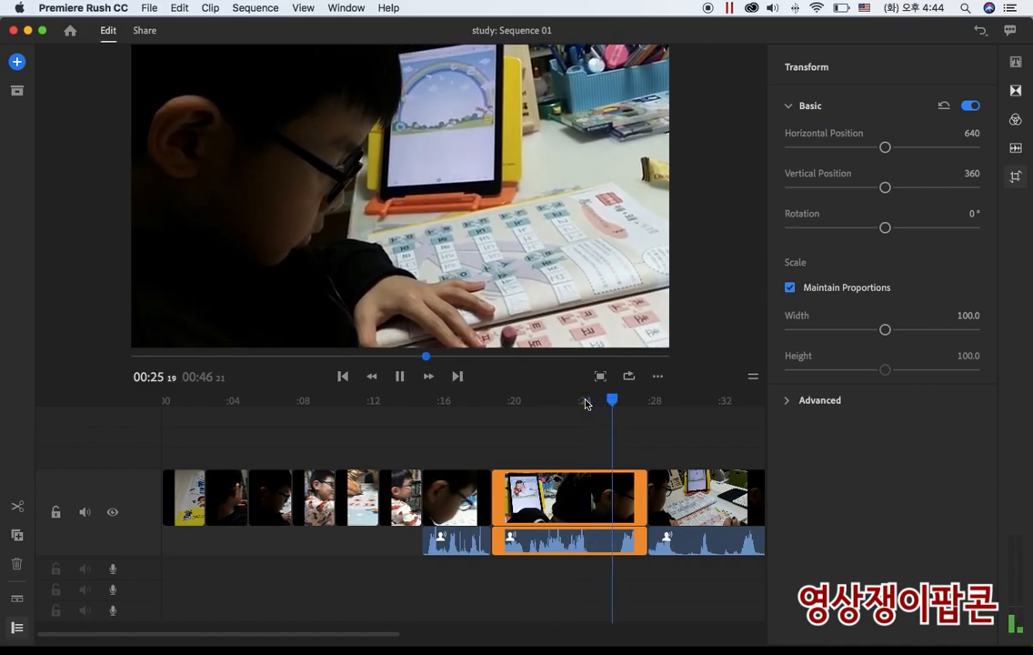
key(space)
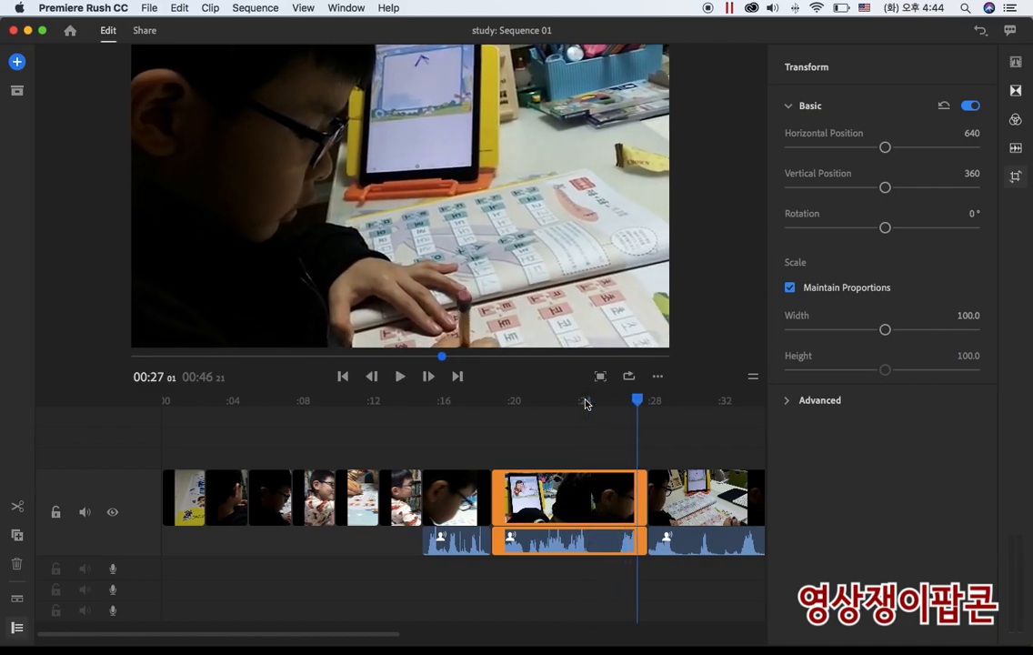
drag(638, 404, 598, 411)
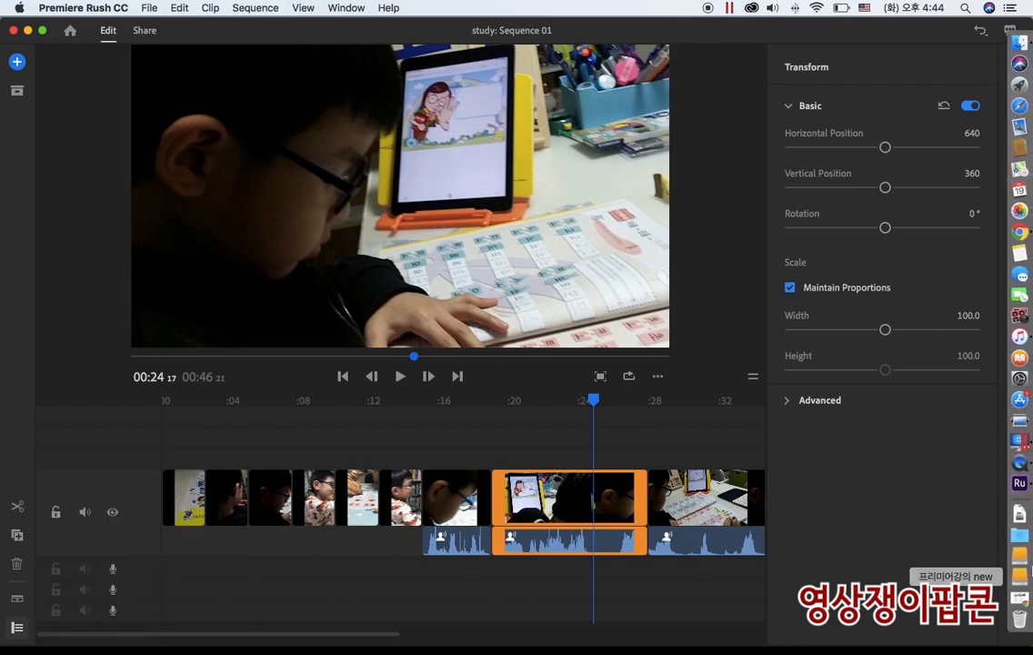
drag(643, 500, 592, 499)
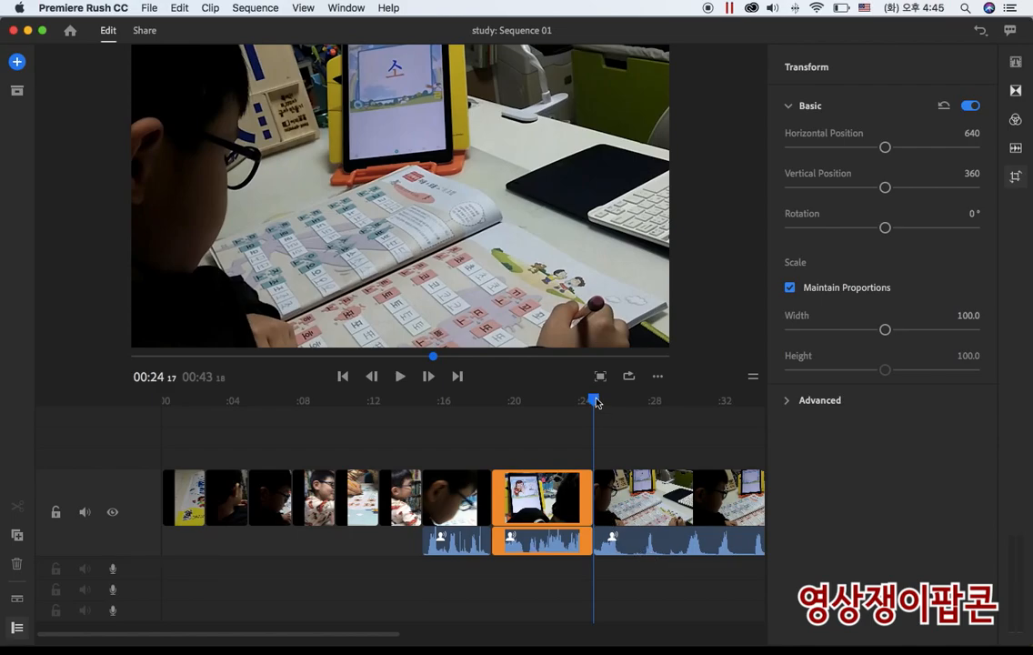
- Trim the end of the second video clip to slightly before 00:24 and play across the cut into the third clip
drag(596, 402, 557, 402)
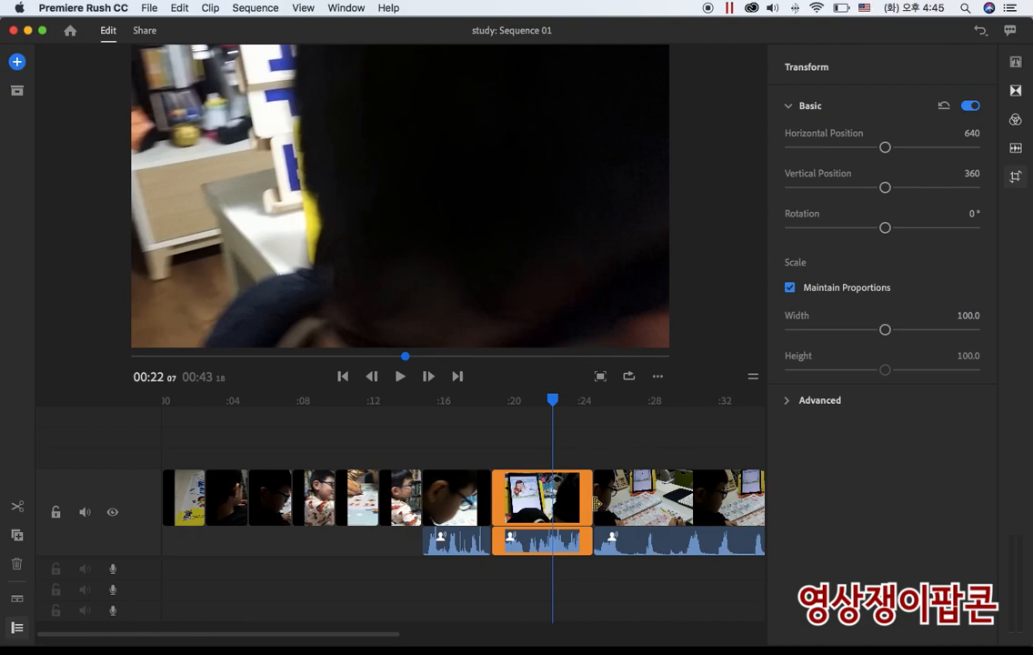
mouse_move(591, 503)
mouse_down()
mouse_move(555, 496)
mouse_move(579, 497)
mouse_up()
key(Up)
key(Up)
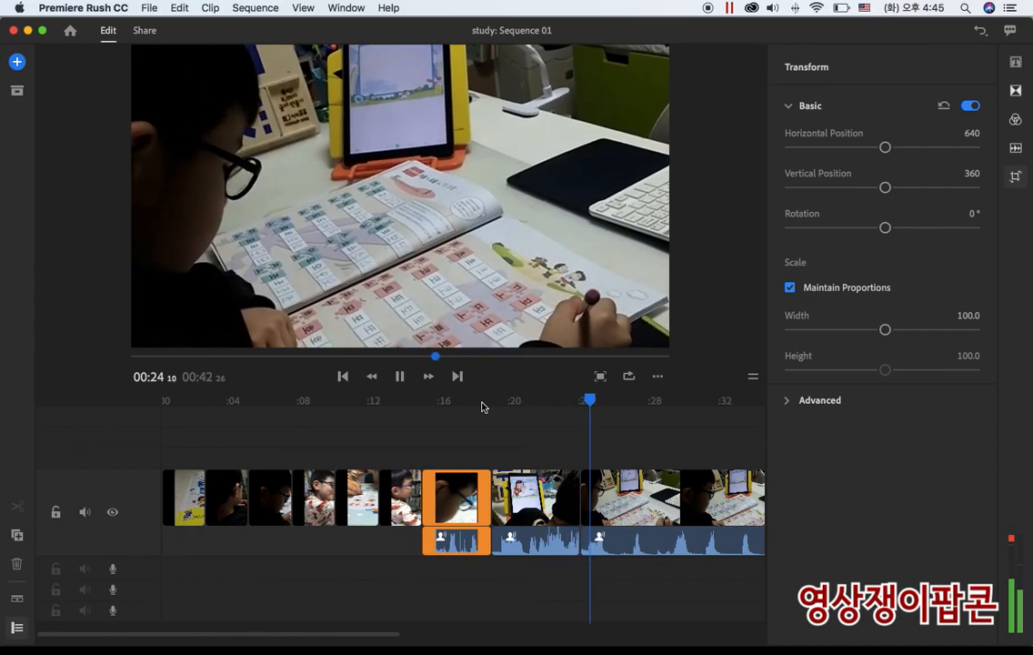
key(space)
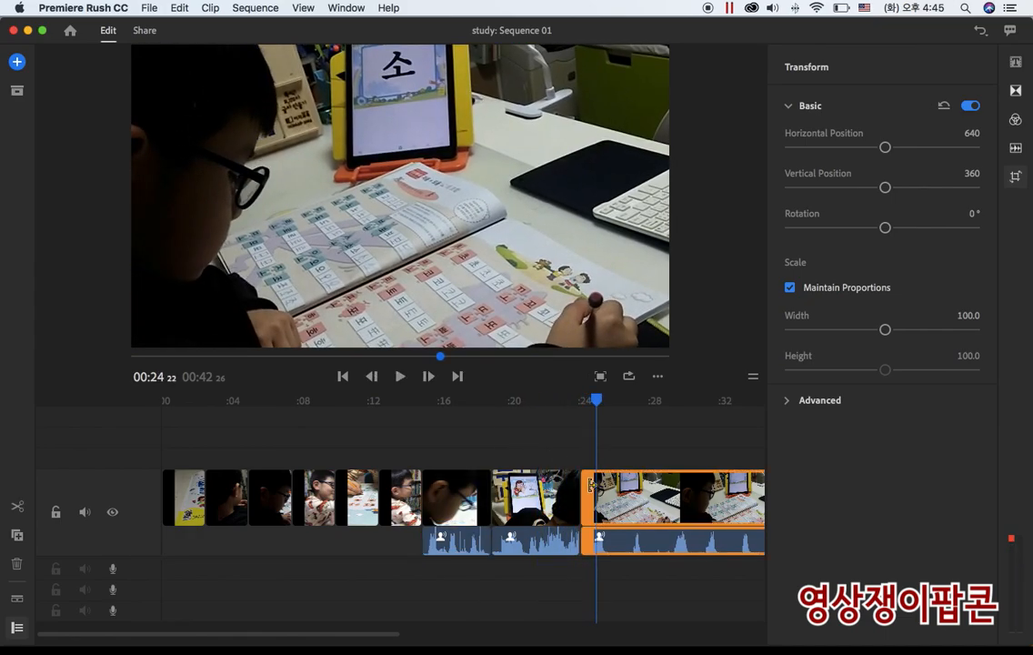
- Extend the picture of the second video clip to just past 00:24 and replay the cut into the third clip
drag(579, 492, 587, 492)
click(554, 400)
key(space)
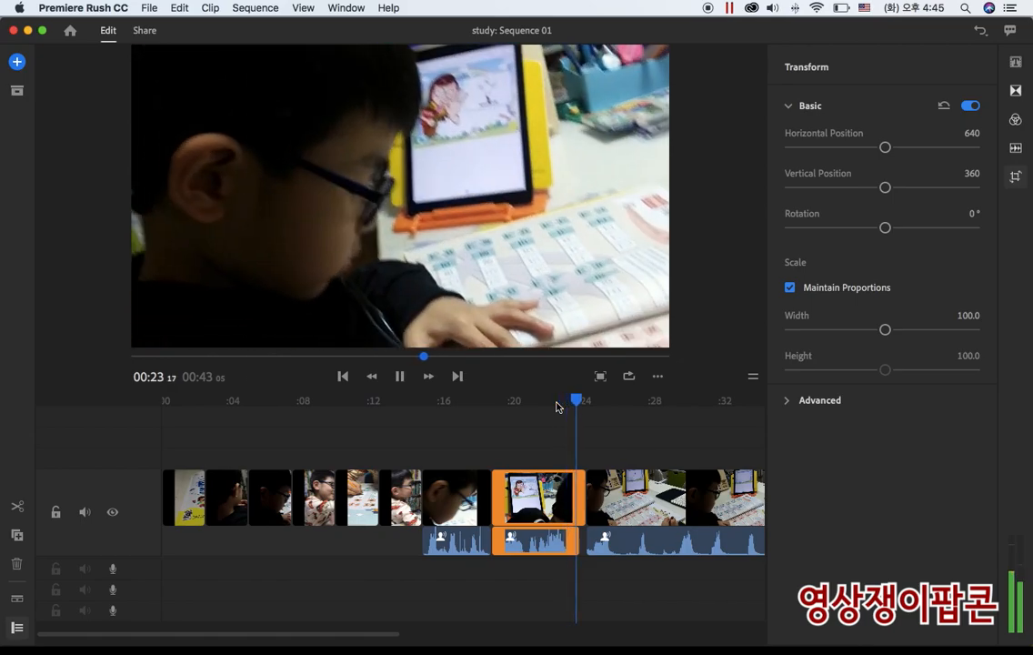
key(space)
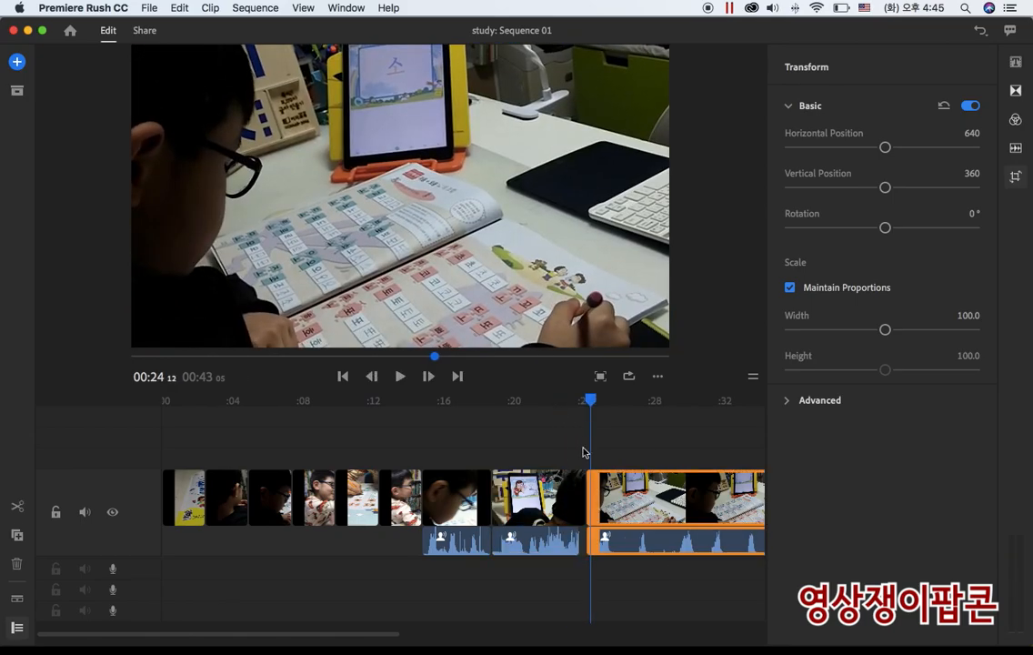
click(583, 400)
key(space)
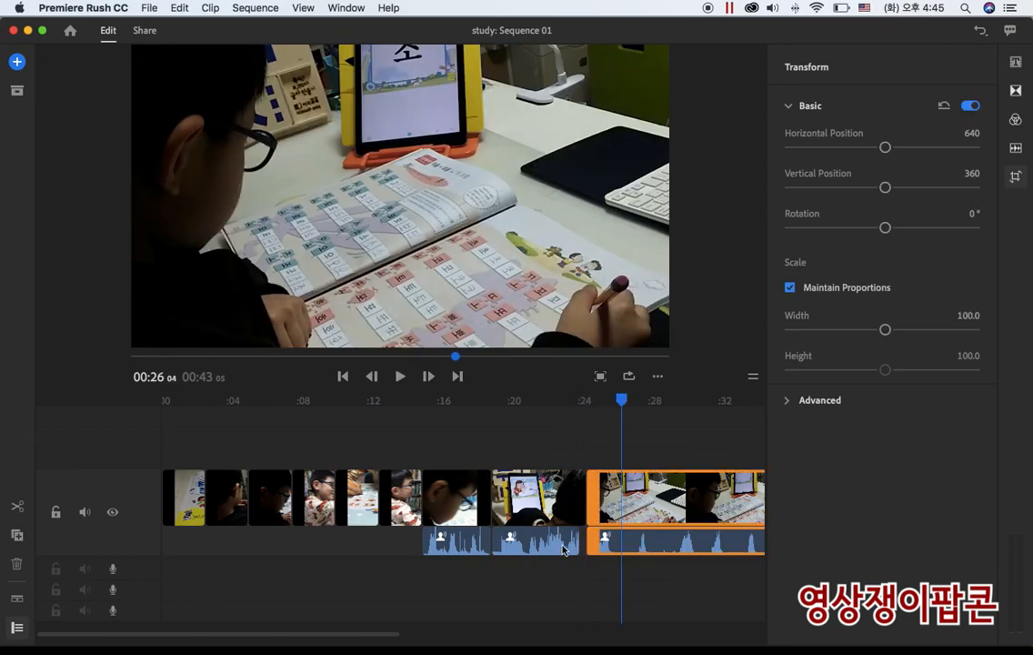
- Extend the second clip's audio to the end of its picture and play the sequence from 00:21:18 into the third clip
click(563, 550)
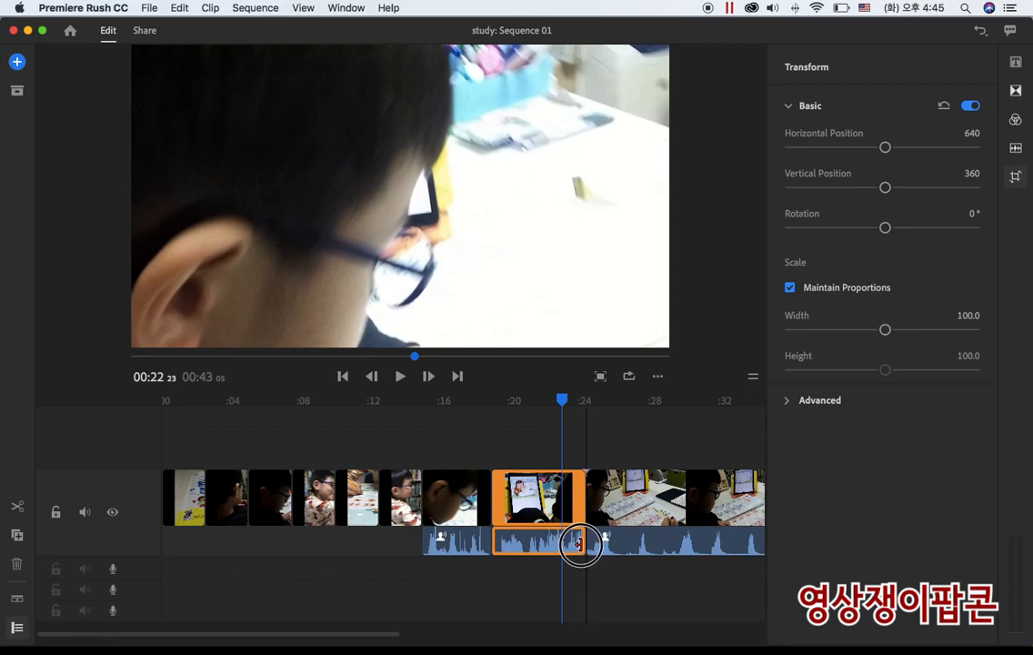
click(543, 404)
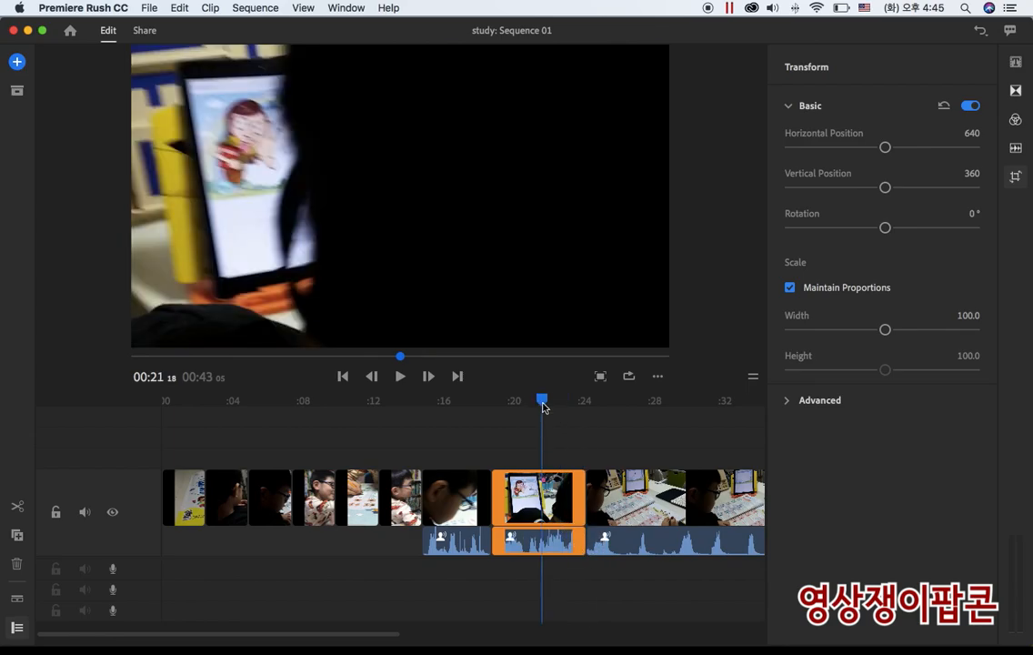
key(space)
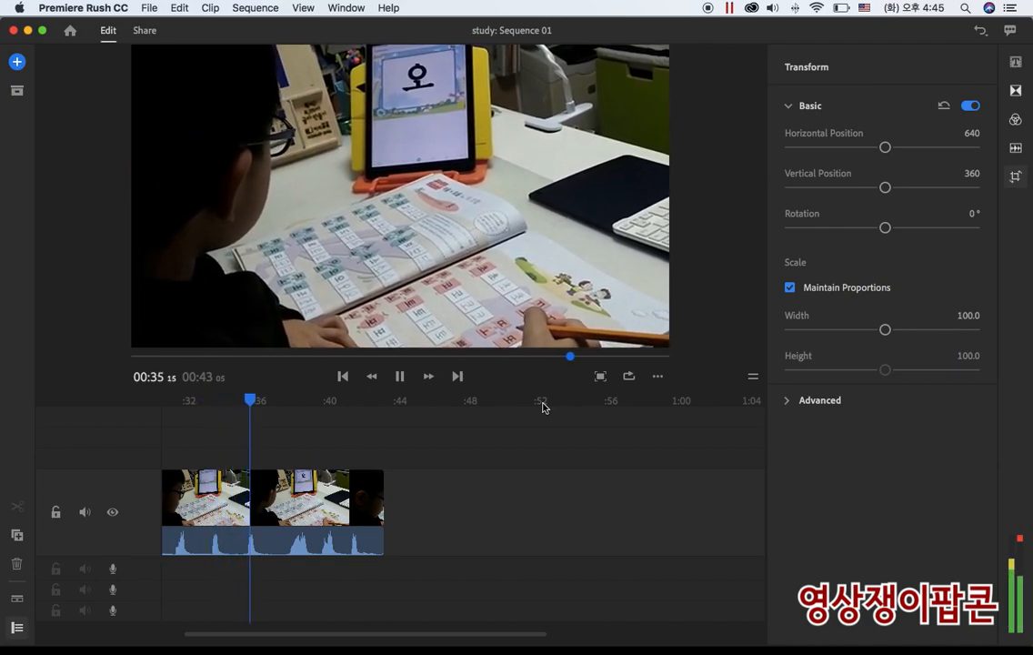
key(space)
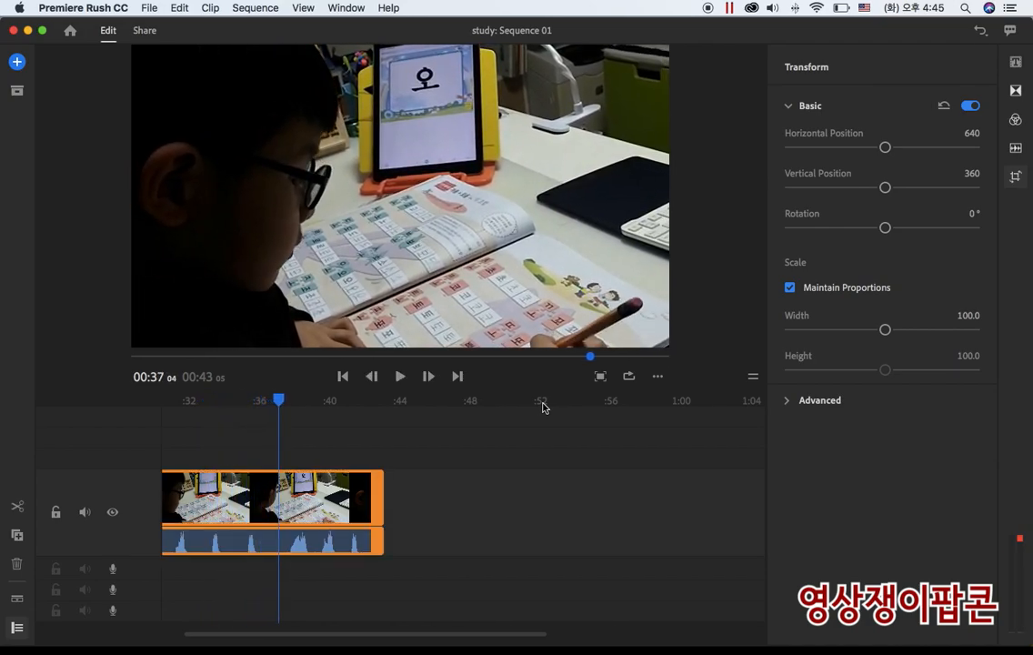
- Replay parts of the third video clip and pause at 00:32:14 to examine which footage to keep
drag(292, 634, 226, 634)
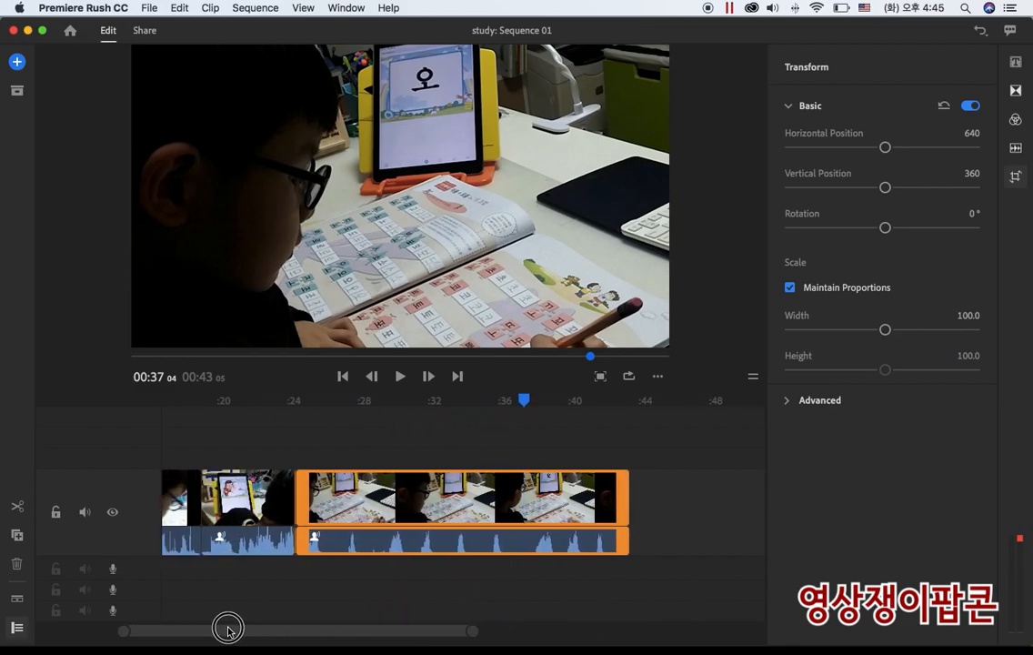
click(471, 407)
key(space)
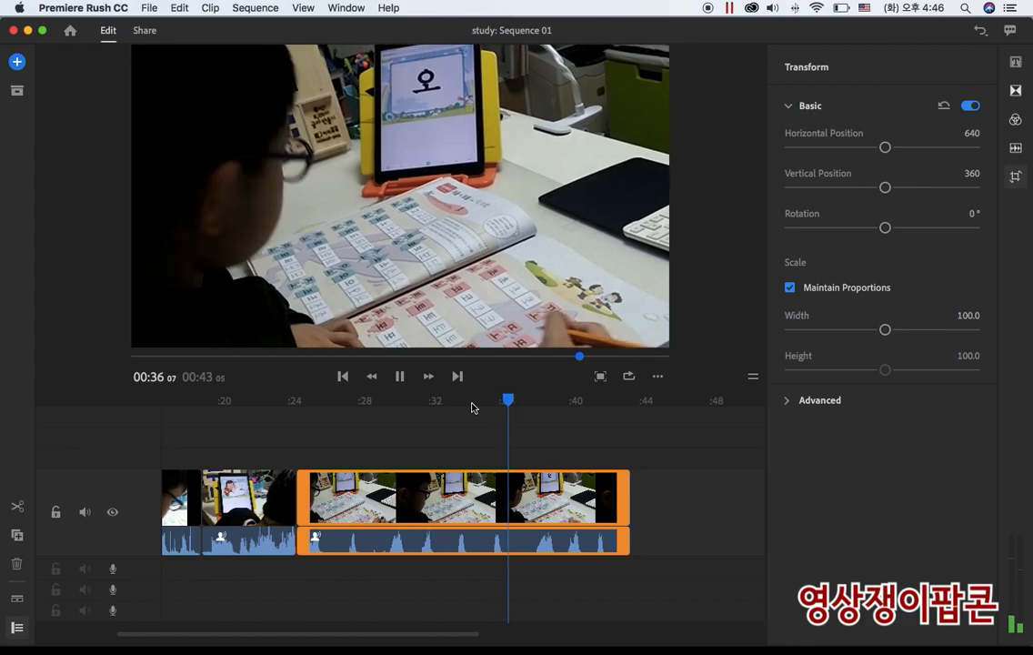
click(392, 405)
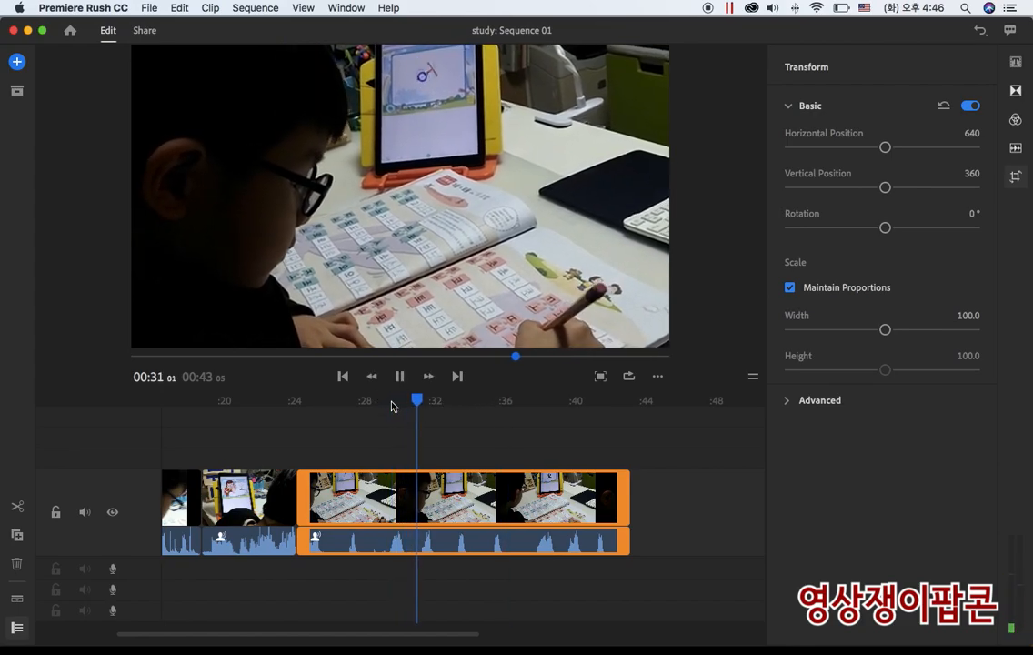
key(space)
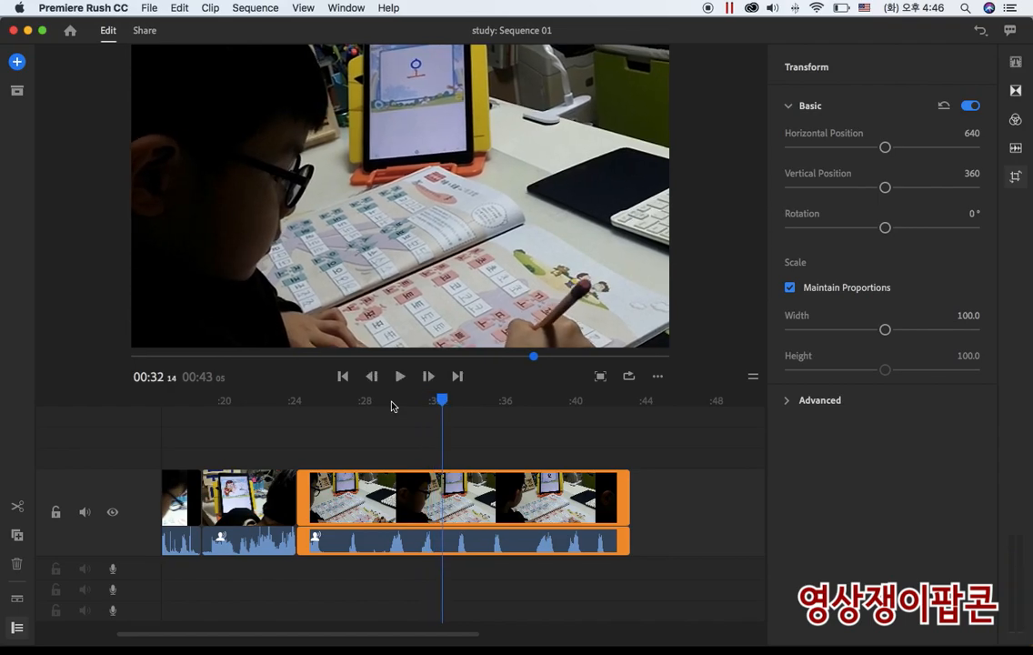
- Split the third video clip at 00:32:14 and 00:29:09, remove the middle piece and trim the first piece to end at about 00:27
click(20, 510)
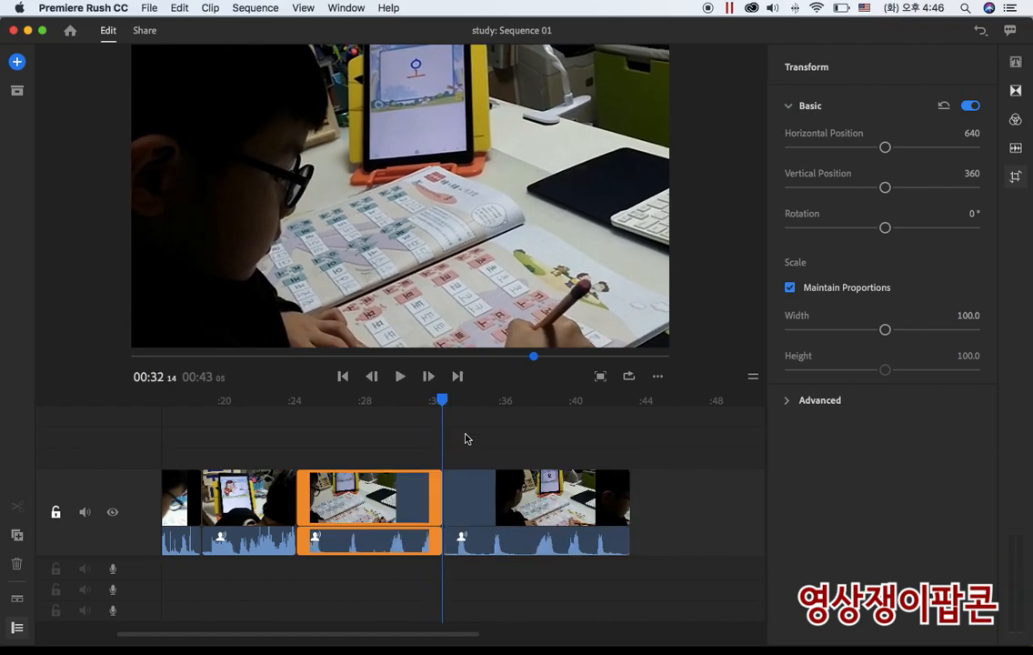
click(376, 402)
key(space)
key(space)
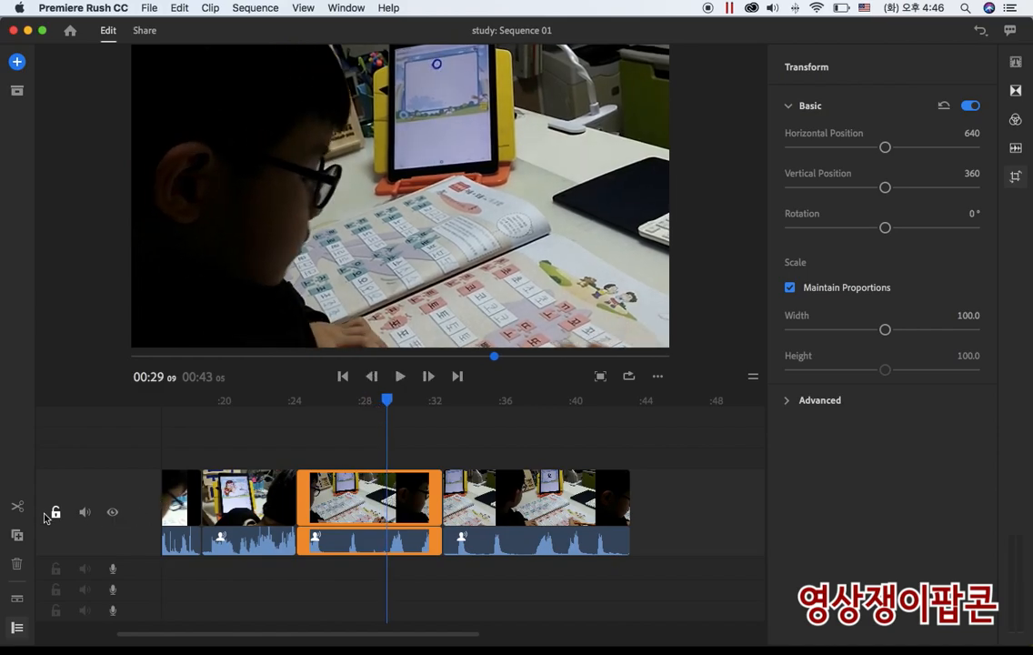
click(17, 506)
drag(385, 500, 347, 500)
- Play on to 00:31:28, split the last video clip there and delete the part before the split
key(space)
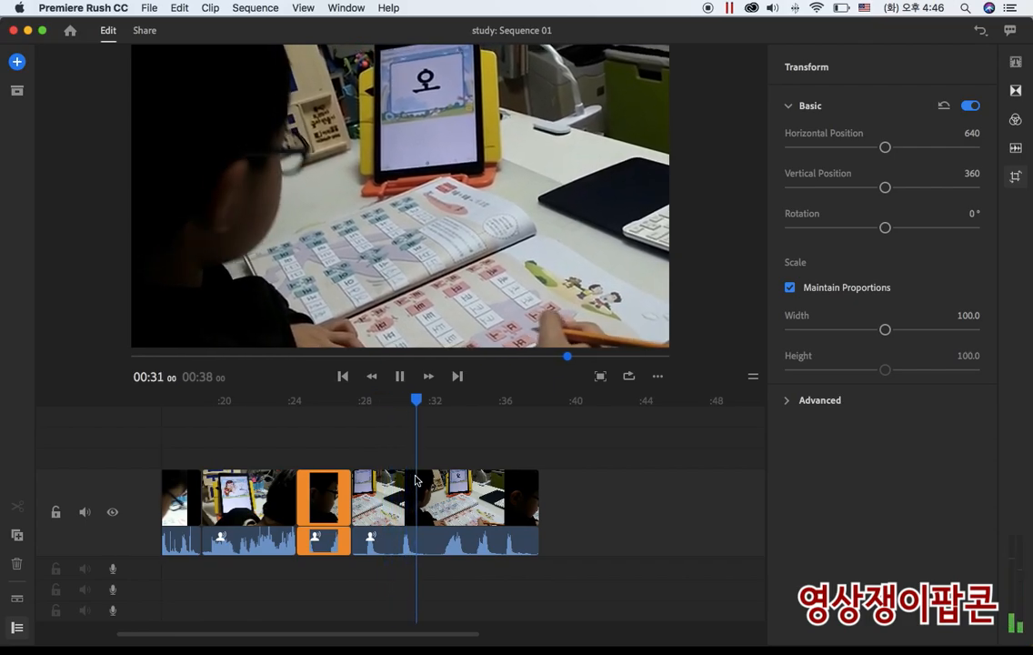
click(415, 480)
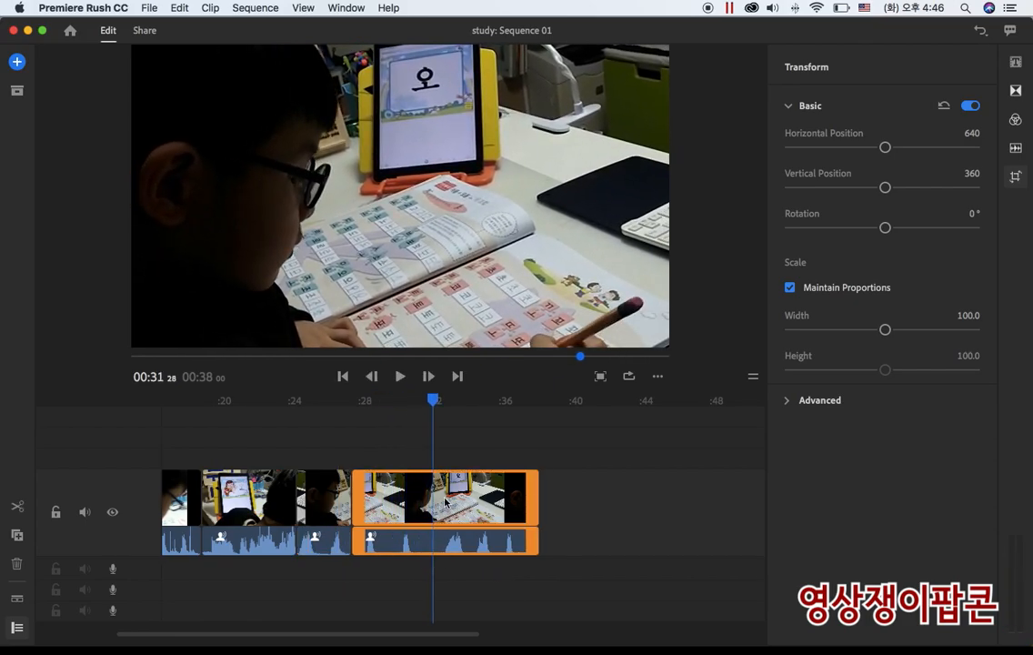
click(17, 511)
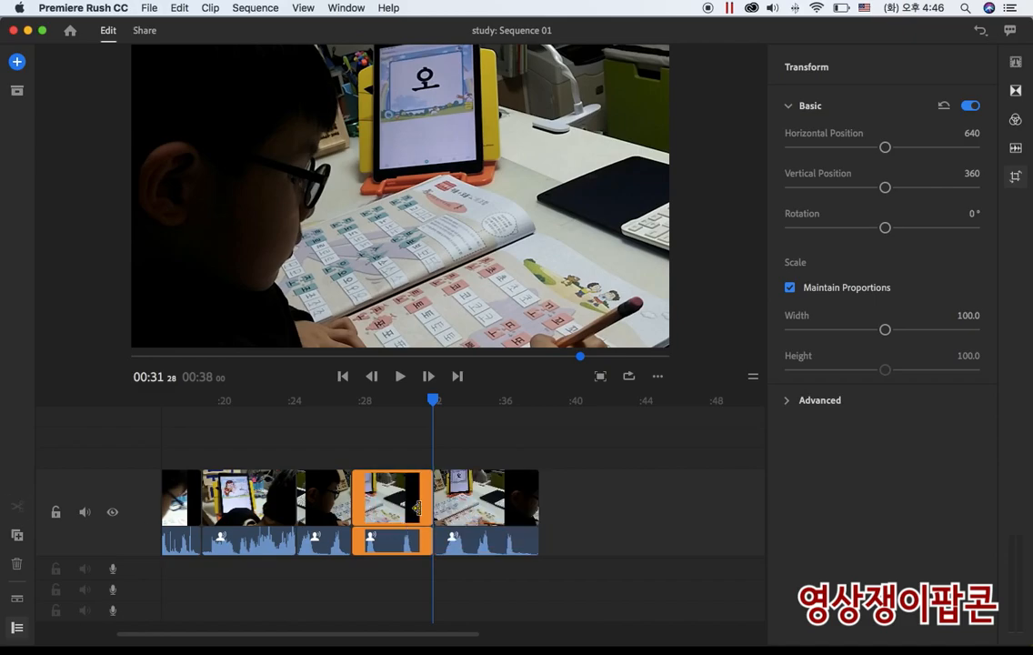
key(Delete)
- Play the sequence from 00:14:24 with the system volume raised to review the cut video clips
key(space)
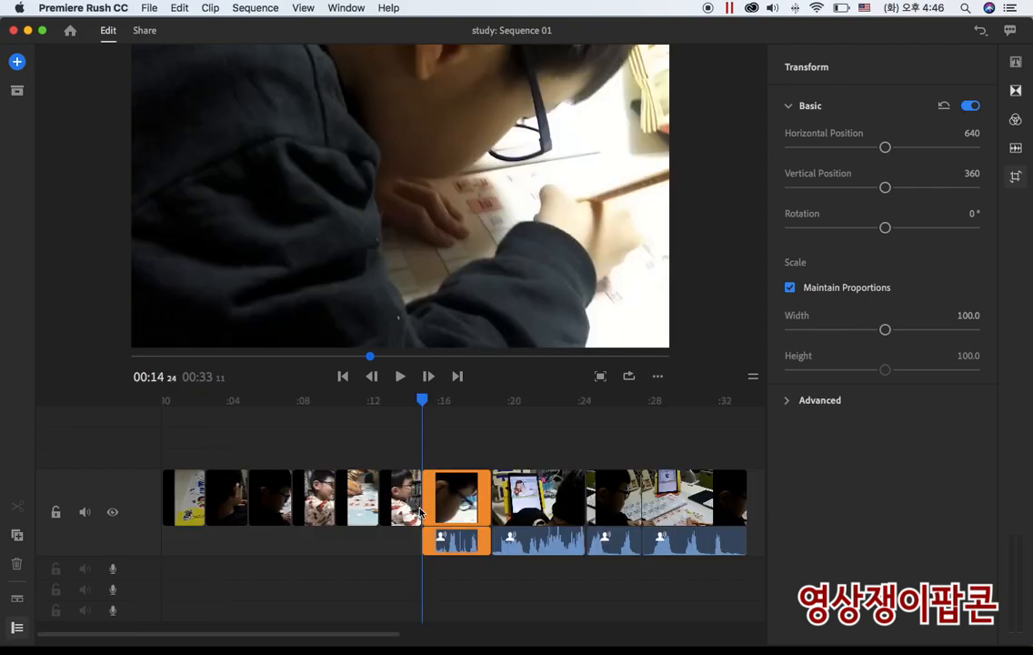
key(space)
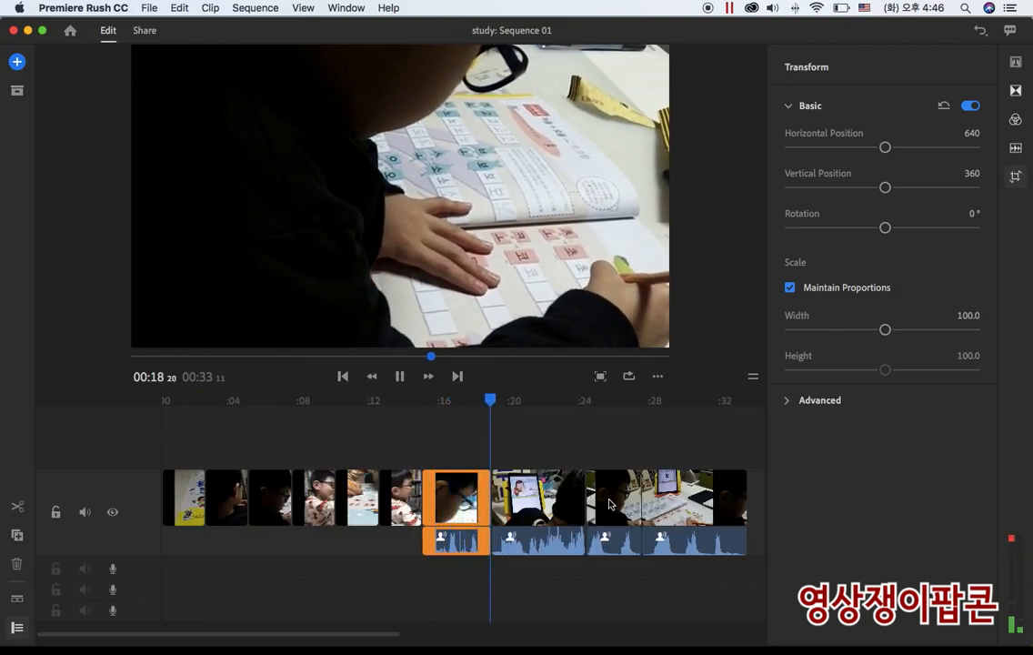
key(XF86AudioRaiseVolume)
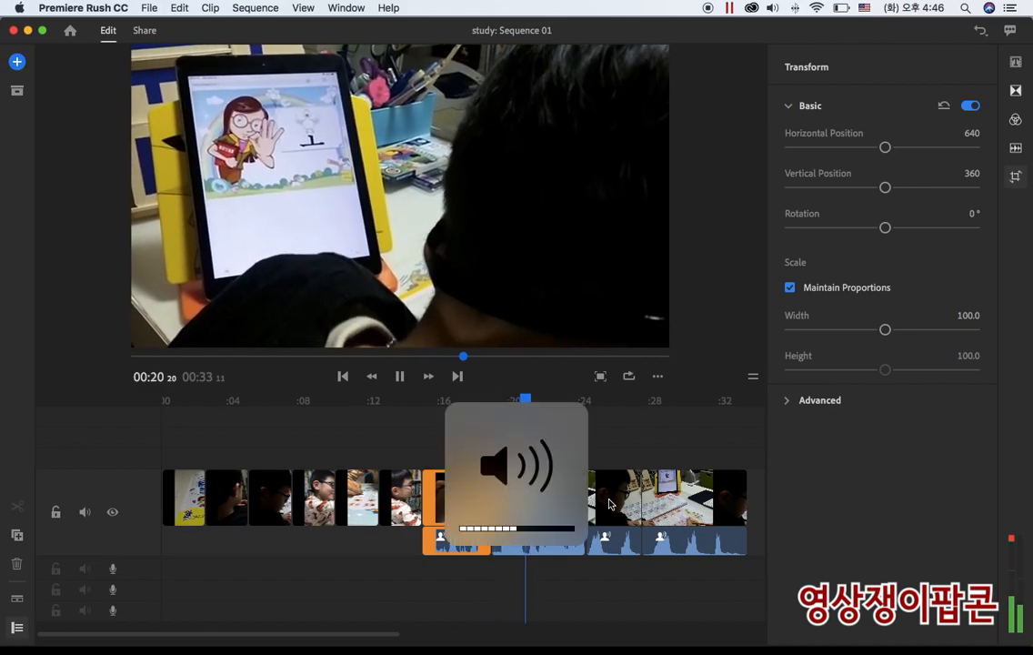
key(XF86AudioRaiseVolume)
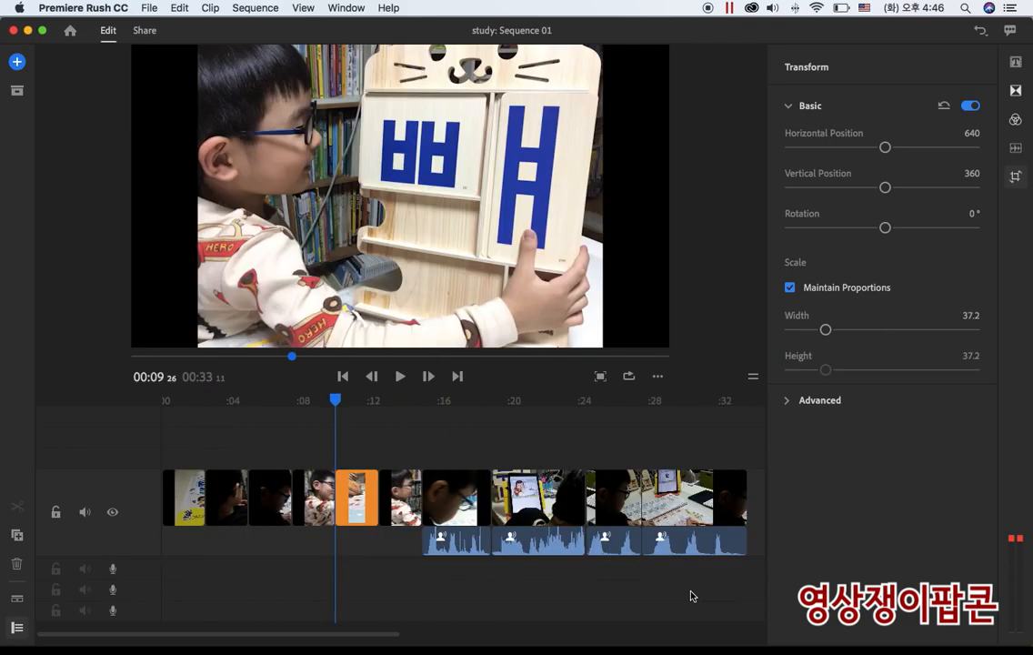
- Review the photos from the sequence start and move the fifth photo, the close-up of hands on the worksheet, before the fourth
key(Up)
key(Up)
key(Up)
key(Up)
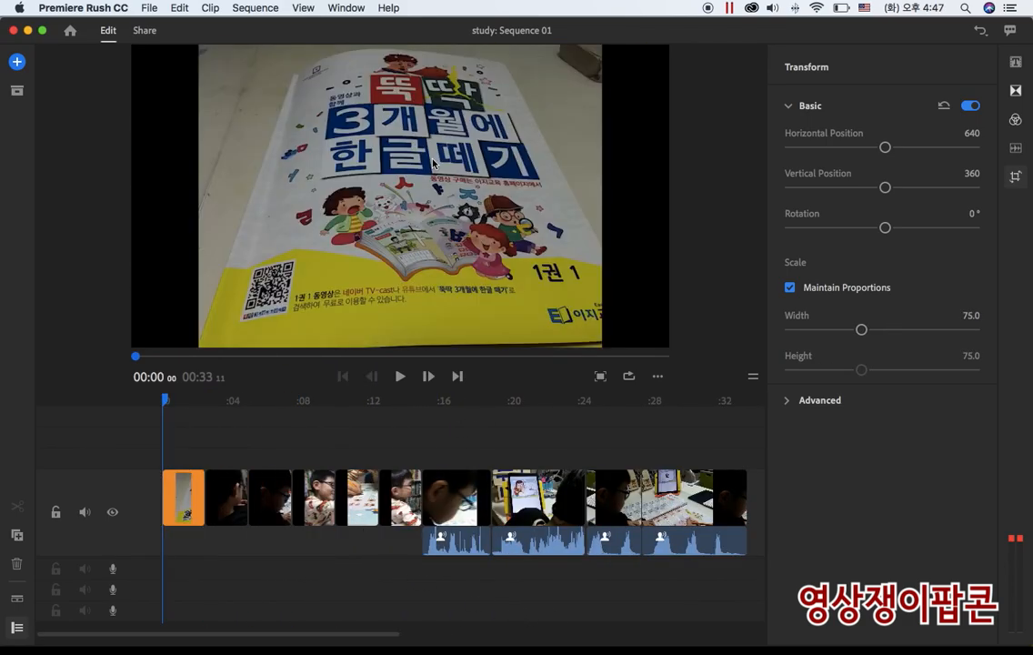
click(183, 500)
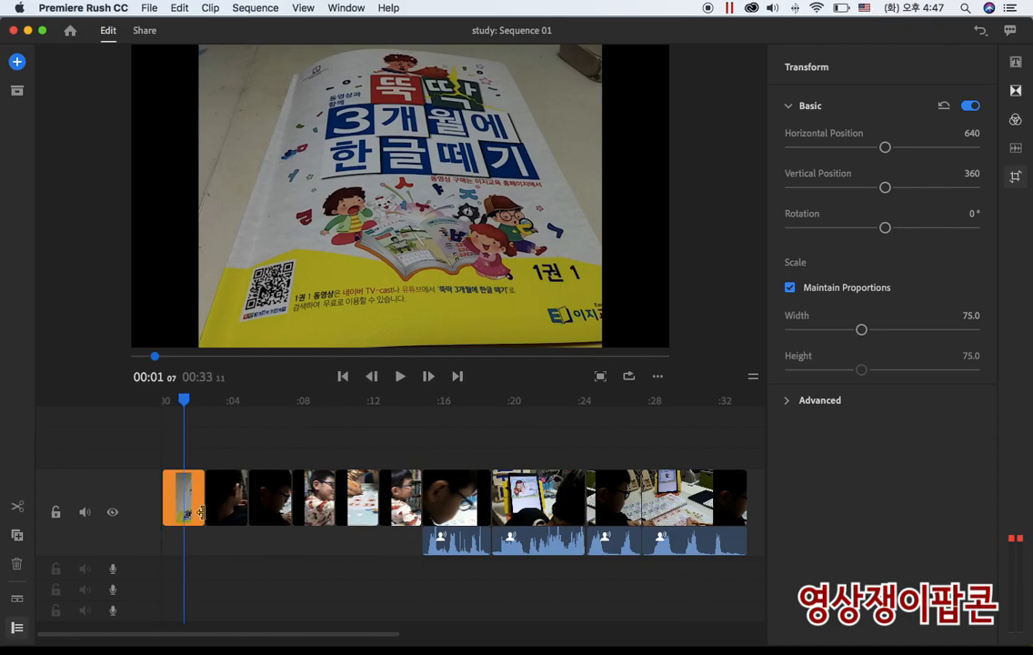
drag(192, 404, 404, 431)
click(358, 500)
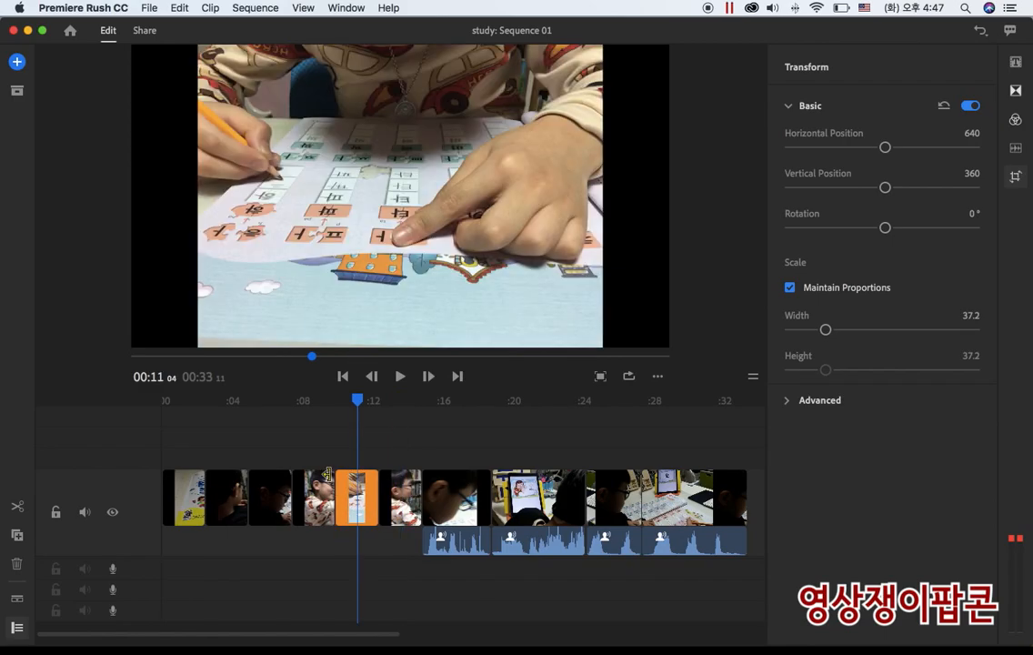
drag(354, 510, 316, 506)
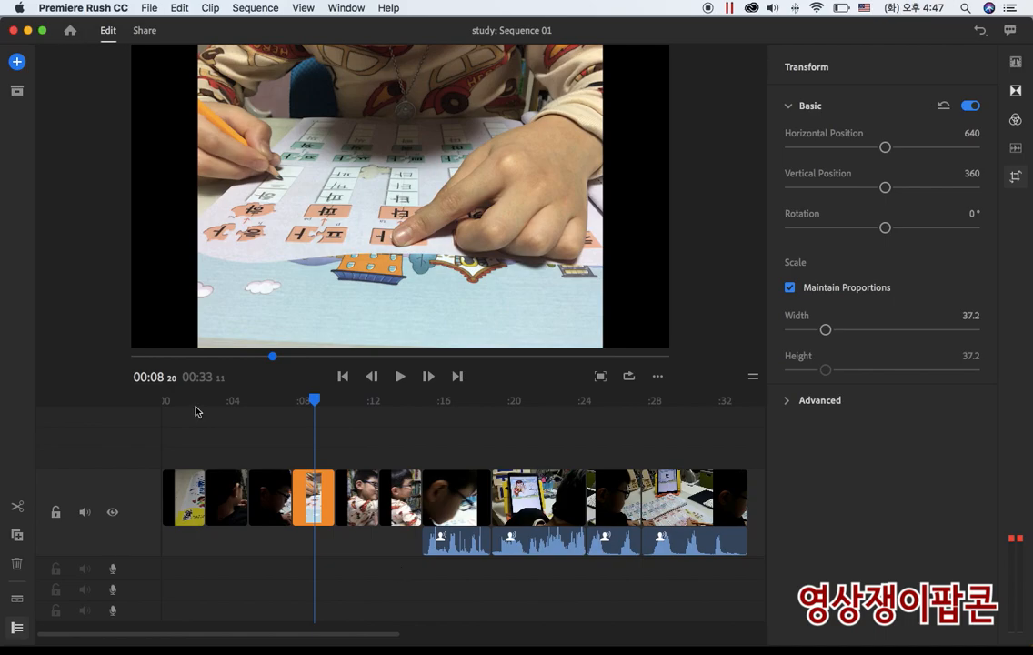
- Scrub through the photos again and move the last photo, with the letter board, ahead of the fifth photo
click(172, 401)
drag(173, 401, 414, 434)
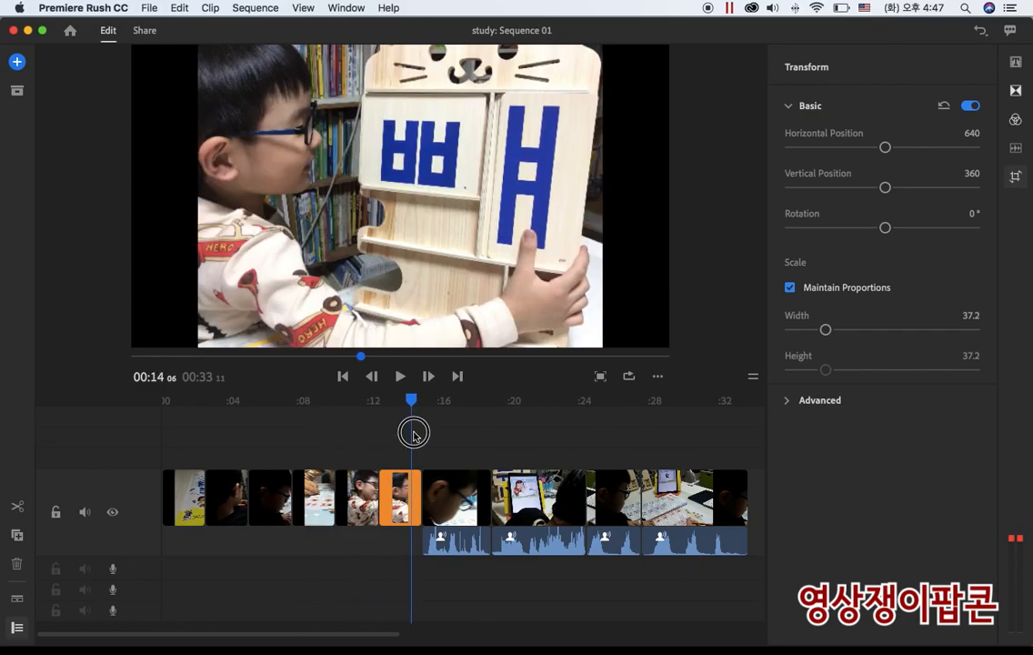
drag(394, 495, 362, 502)
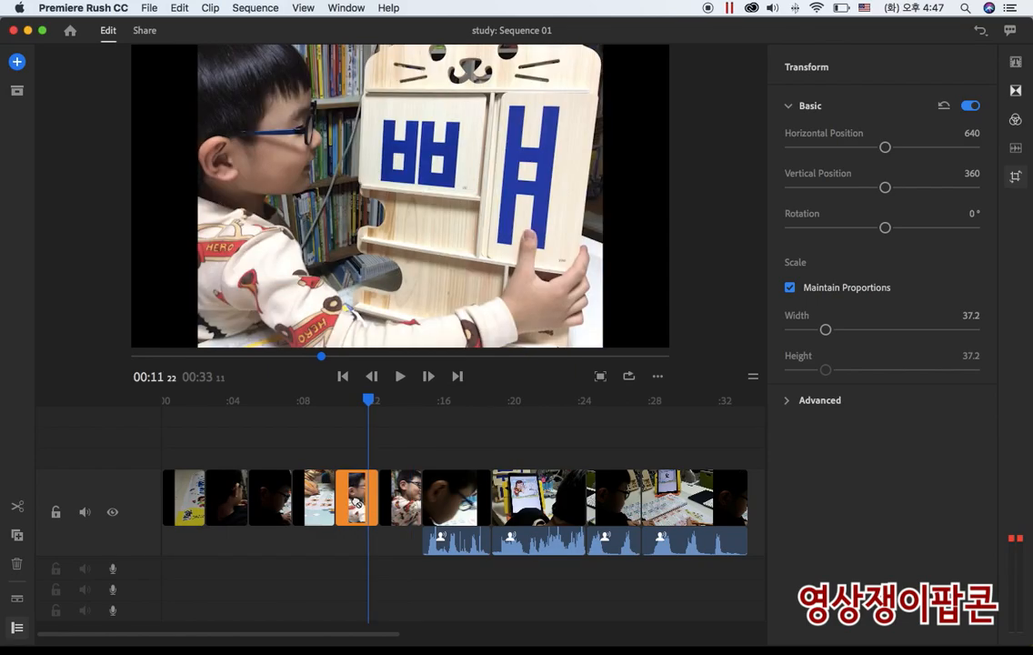
- Add a Dip to White transition at the start of the first photo and preview it
drag(201, 401, 156, 425)
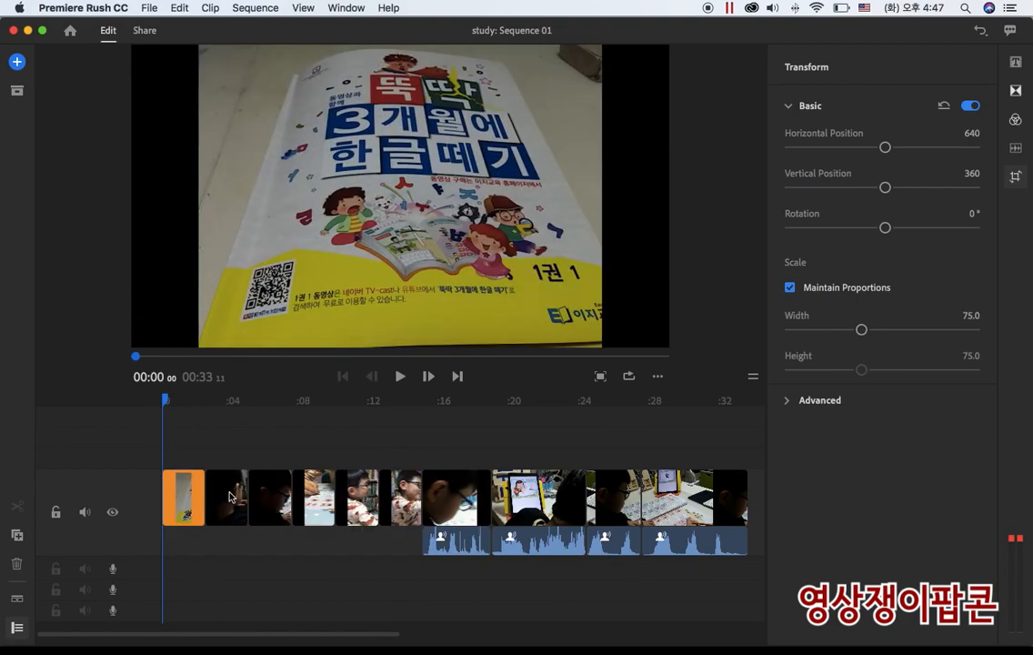
drag(230, 406, 194, 404)
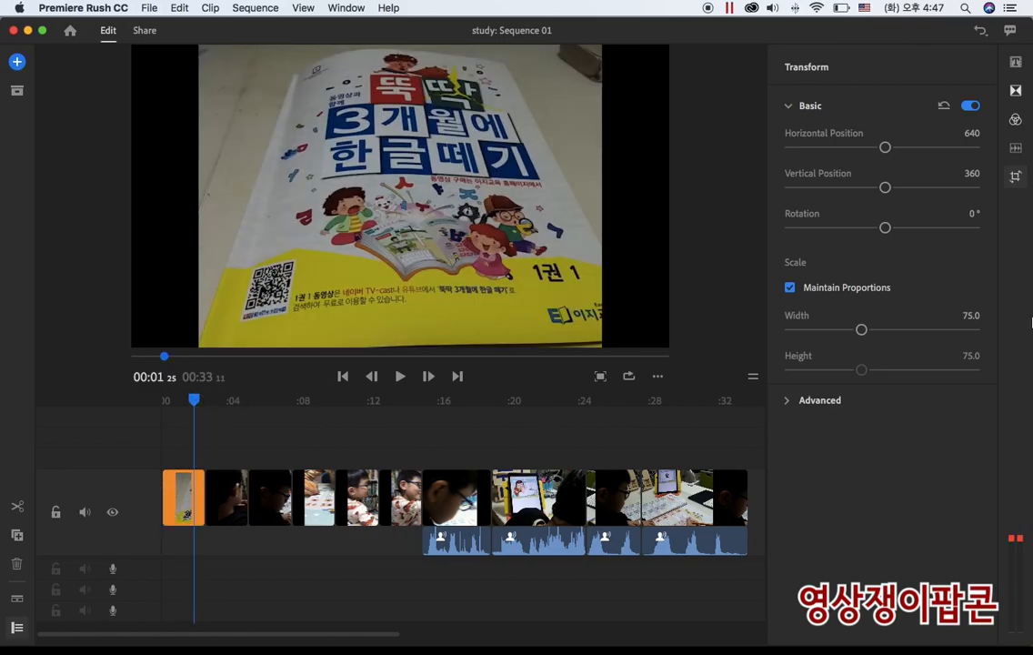
mouse_move(1032, 315)
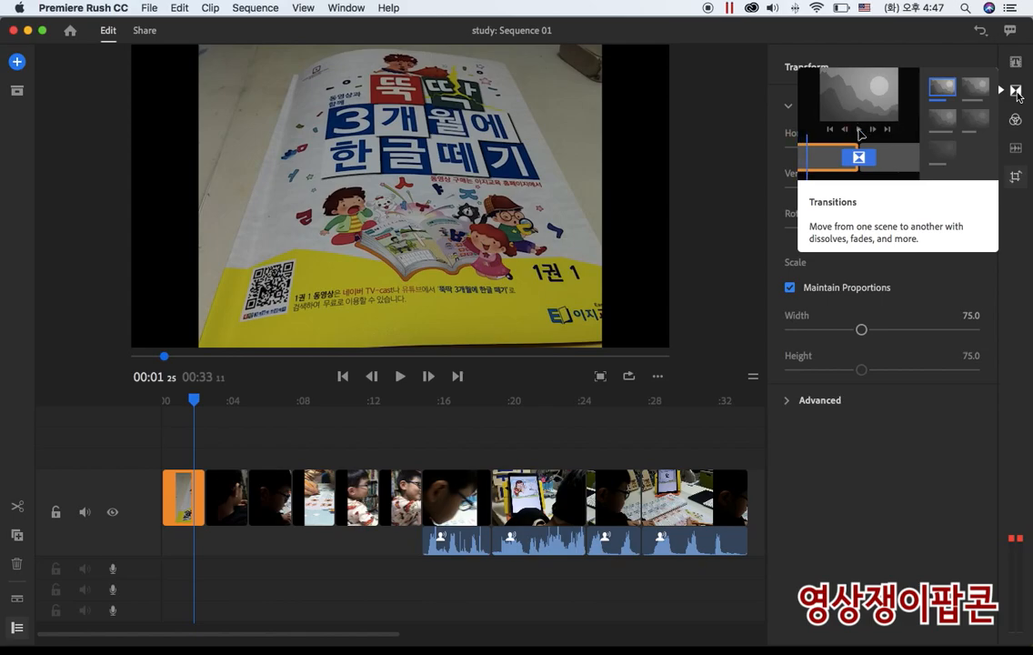
click(1016, 91)
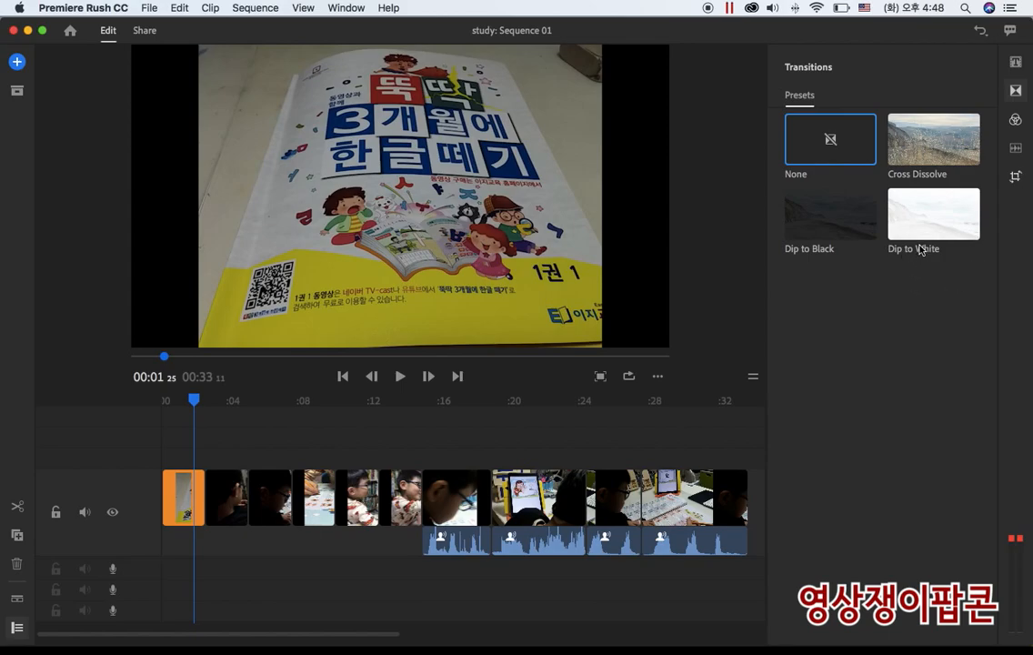
mouse_move(924, 230)
mouse_down()
mouse_move(887, 224)
mouse_move(12, 535)
mouse_move(212, 491)
mouse_move(231, 453)
mouse_move(180, 448)
mouse_move(170, 476)
mouse_up()
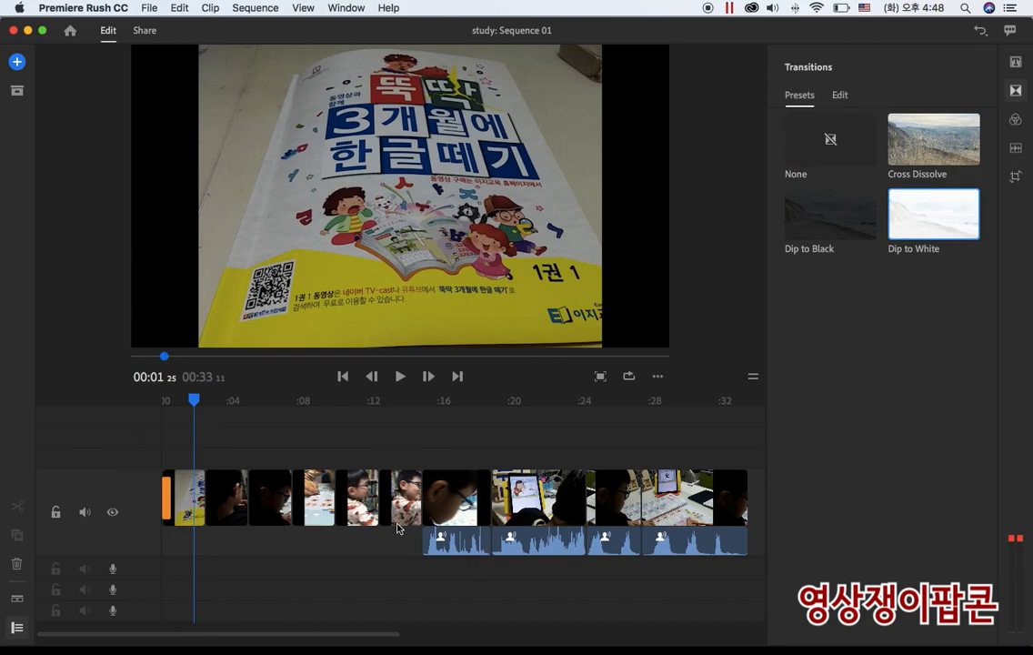
click(167, 401)
key(space)
key(space)
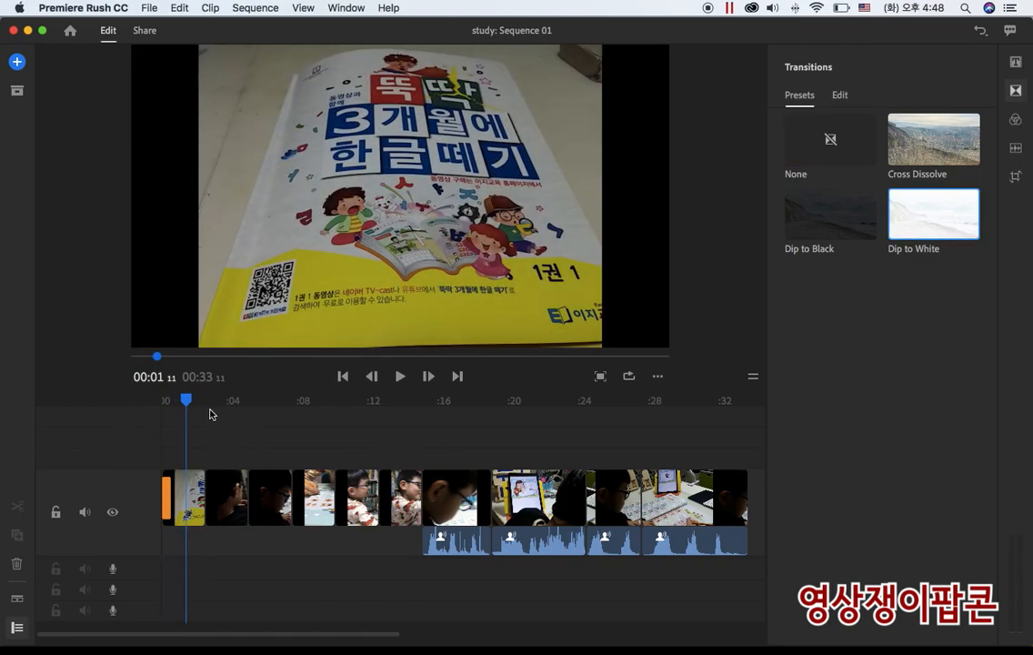
- Lengthen the opening transition on the first photo to about 0.75 seconds and replay it from the start
drag(191, 405, 111, 400)
key(=)
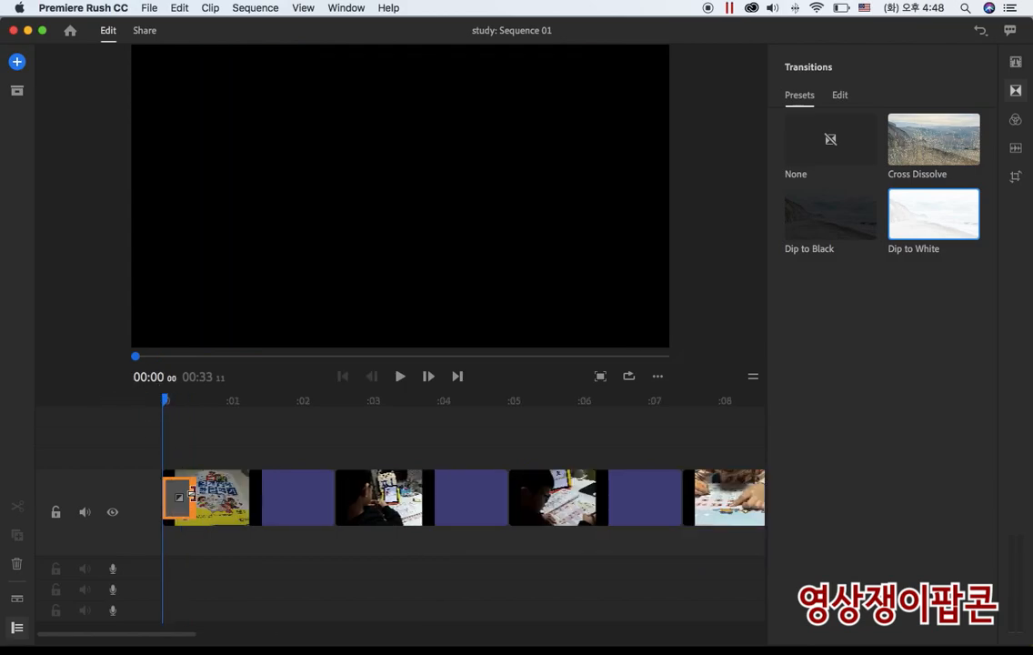
key(space)
key(space)
drag(191, 491, 215, 494)
drag(197, 400, 132, 401)
key(space)
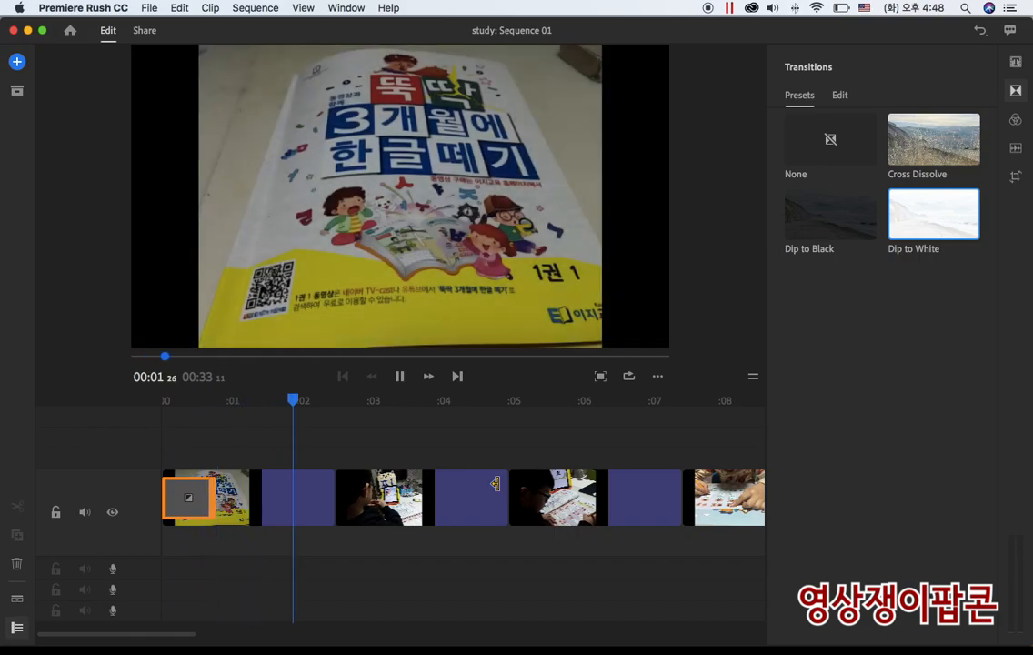
key(space)
- Apply Cross Dissolve transitions to both ends of the second photo
mouse_move(339, 400)
mouse_down()
mouse_move(293, 400)
mouse_move(355, 408)
mouse_up()
click(373, 492)
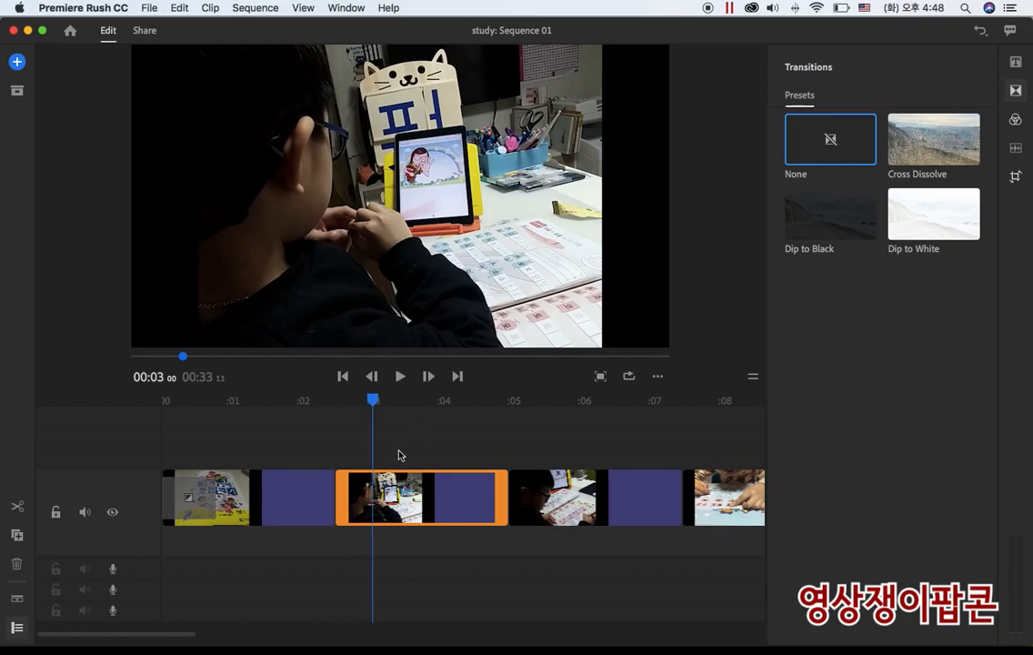
key(Left)
key(Left)
key(Left)
key(Left)
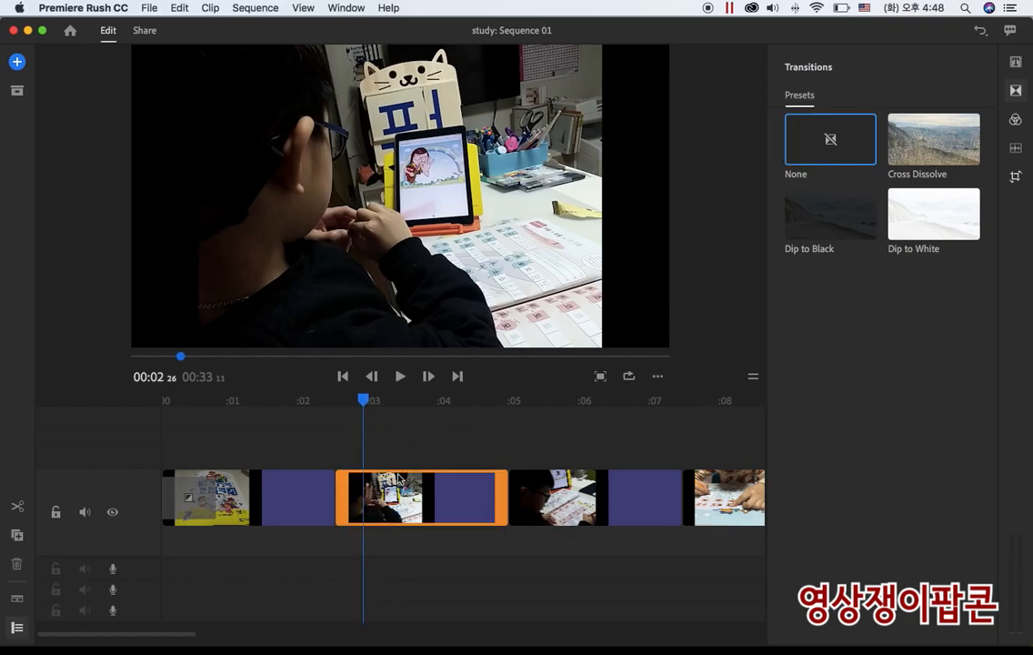
click(1016, 91)
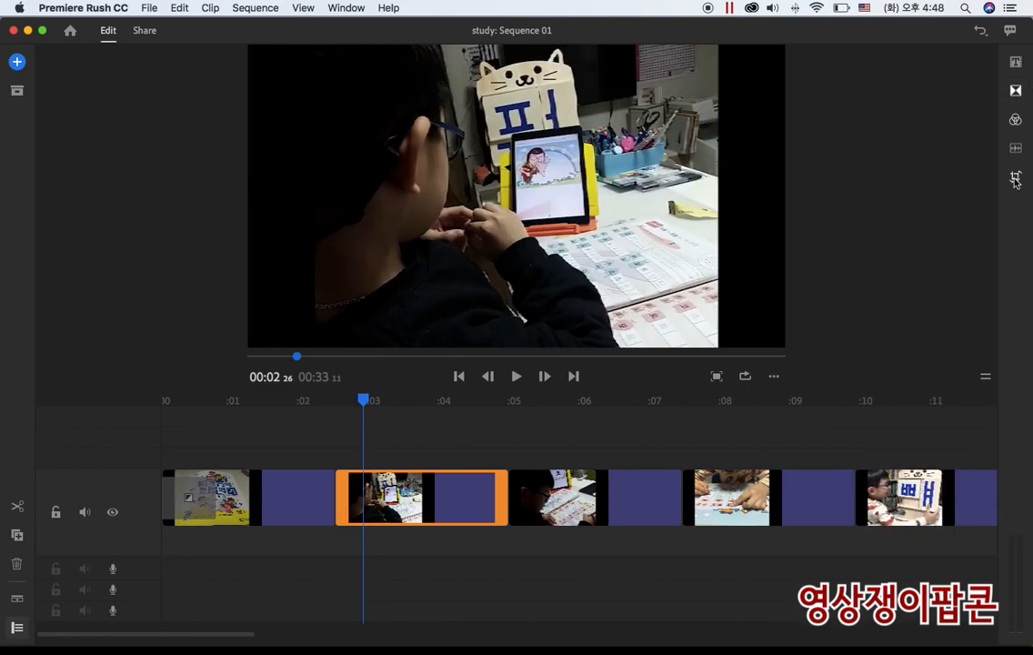
click(1015, 90)
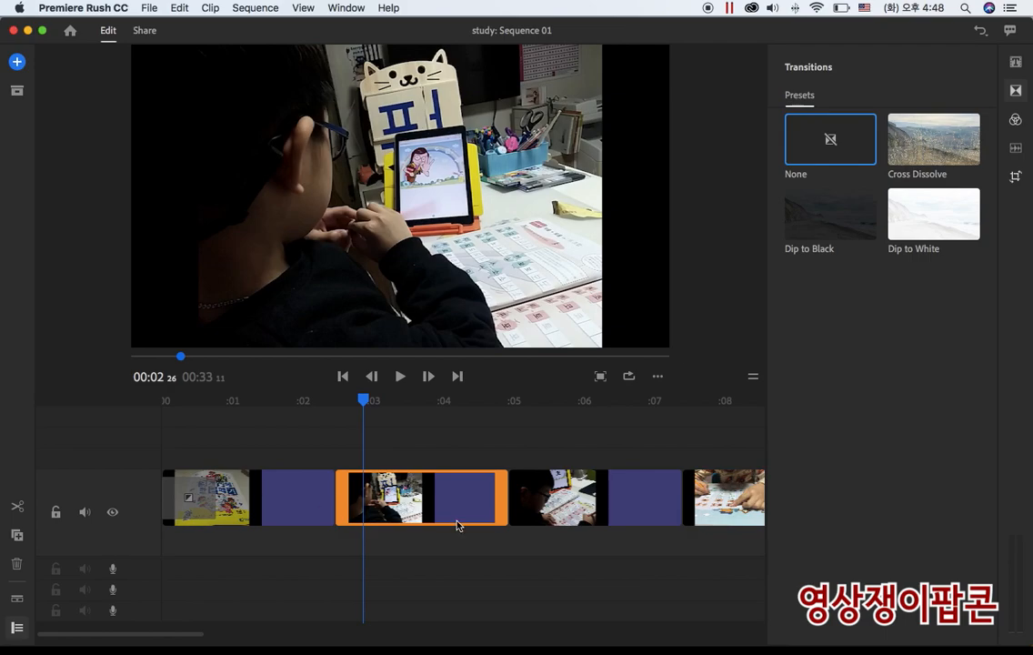
key(space)
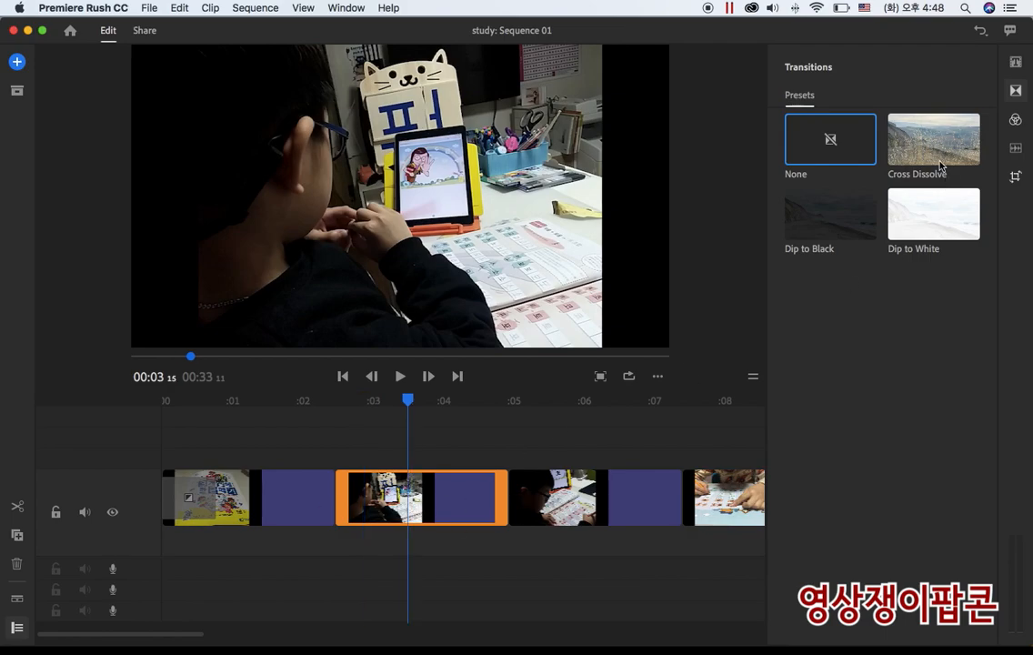
click(924, 150)
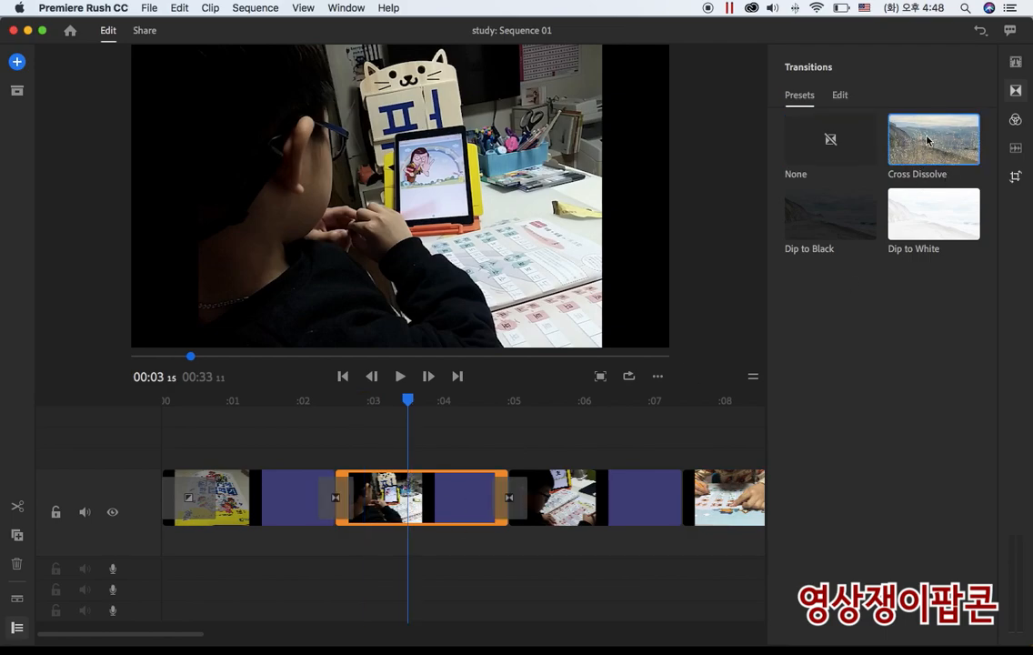
mouse_move(928, 139)
mouse_down()
mouse_move(791, 186)
mouse_move(526, 331)
mouse_move(938, 120)
mouse_move(940, 136)
mouse_up()
- Play from about 00:02 and again from the sequence start to check the dissolves around the second photo
click(474, 447)
click(421, 514)
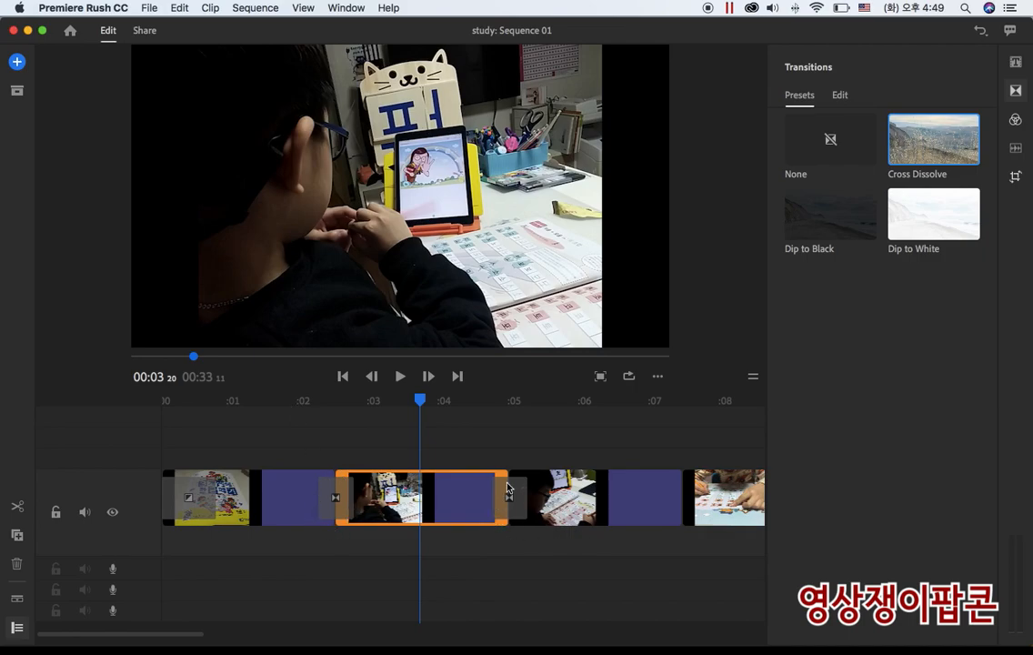
click(300, 405)
key(space)
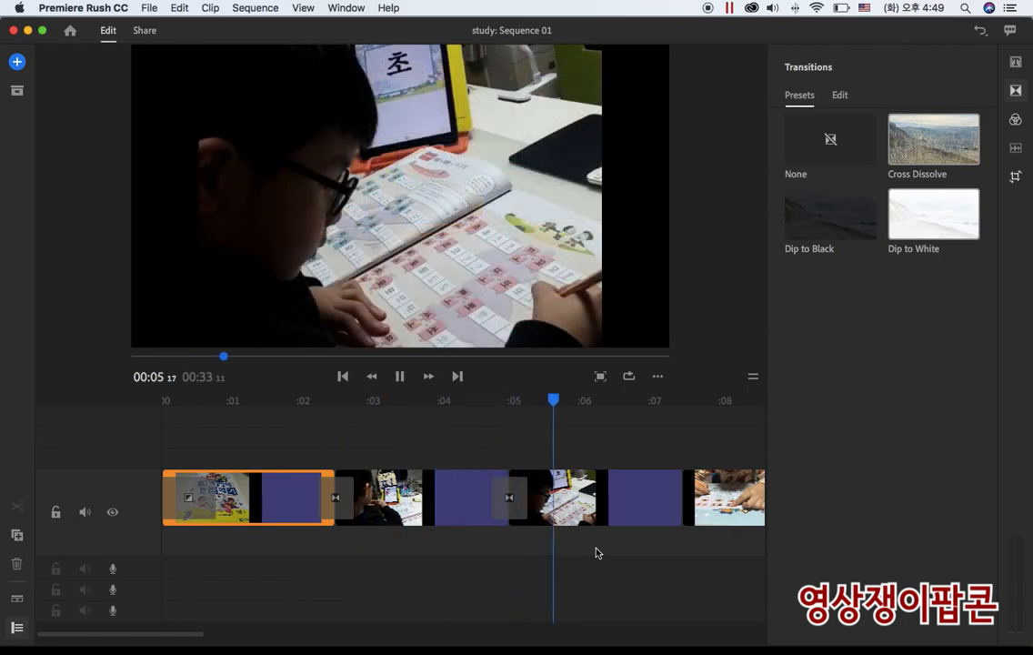
key(space)
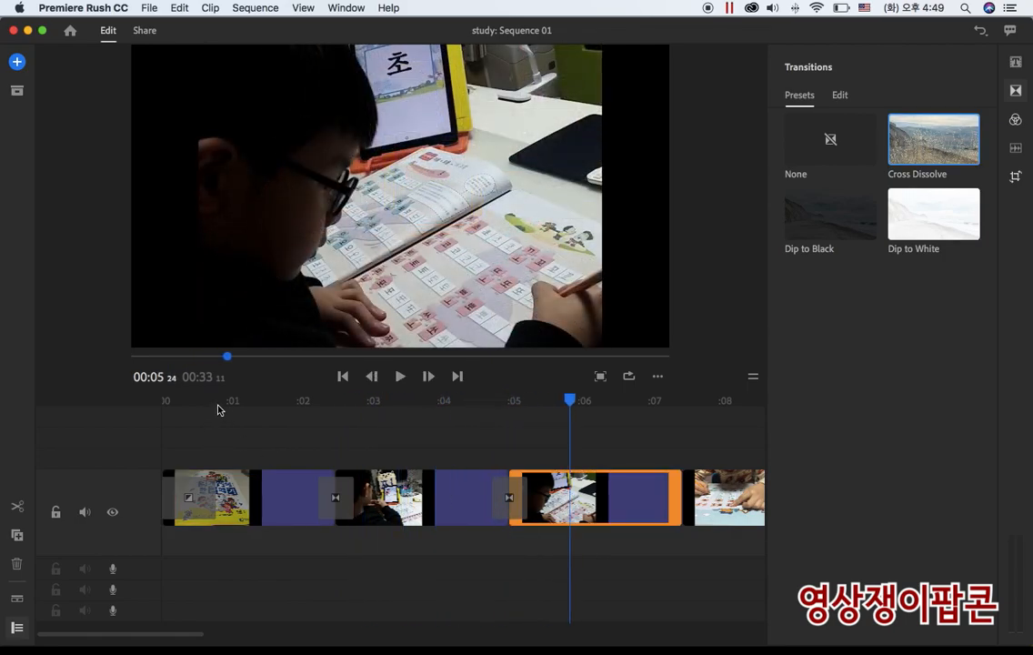
drag(218, 410, 46, 399)
key(space)
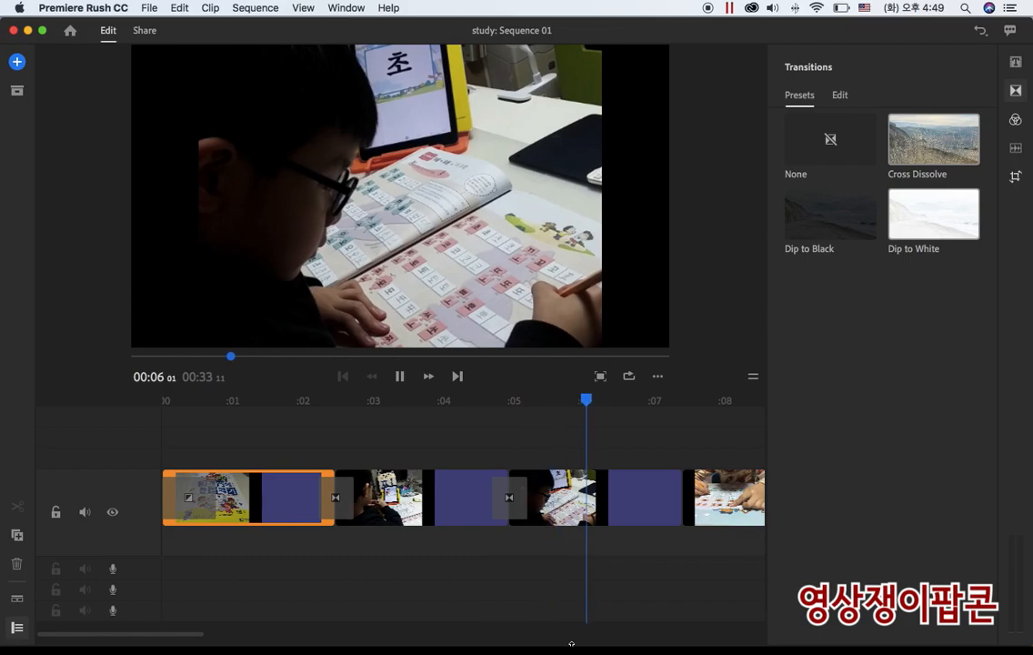
click(414, 486)
click(197, 398)
key(Home)
key(space)
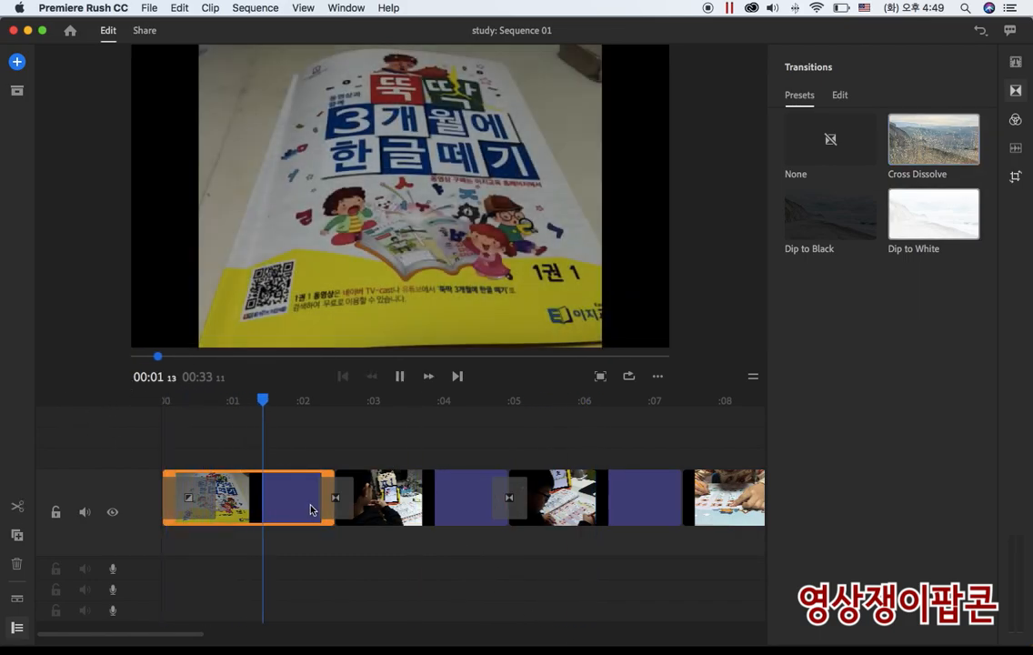
- Trim the end of the first photo to about 00:02 and replay the sequence from the start
key(space)
drag(327, 475, 304, 477)
click(177, 405)
key(Home)
key(space)
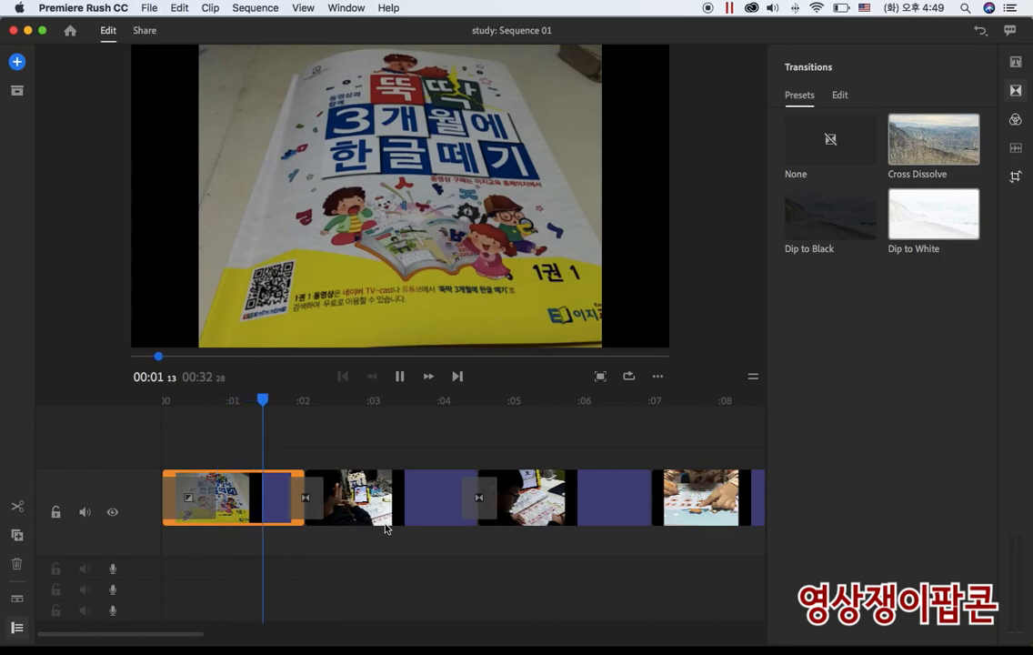
- Trim the end of the second photo to about 00:03:15 and replay the sequence from the start
click(389, 497)
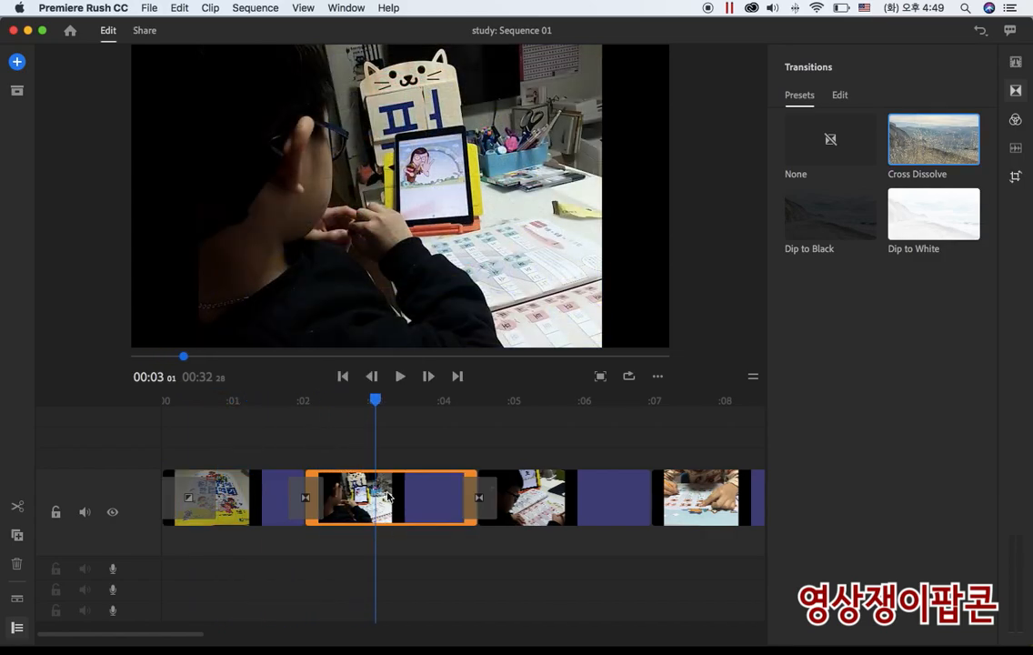
key(space)
key(space)
drag(470, 479, 407, 477)
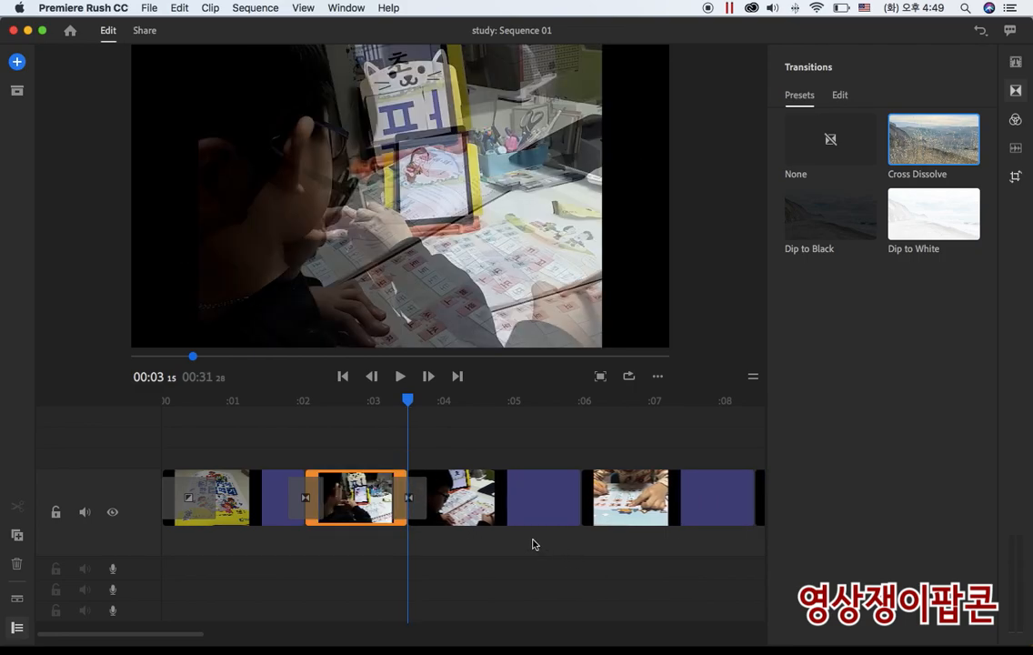
key(Home)
key(space)
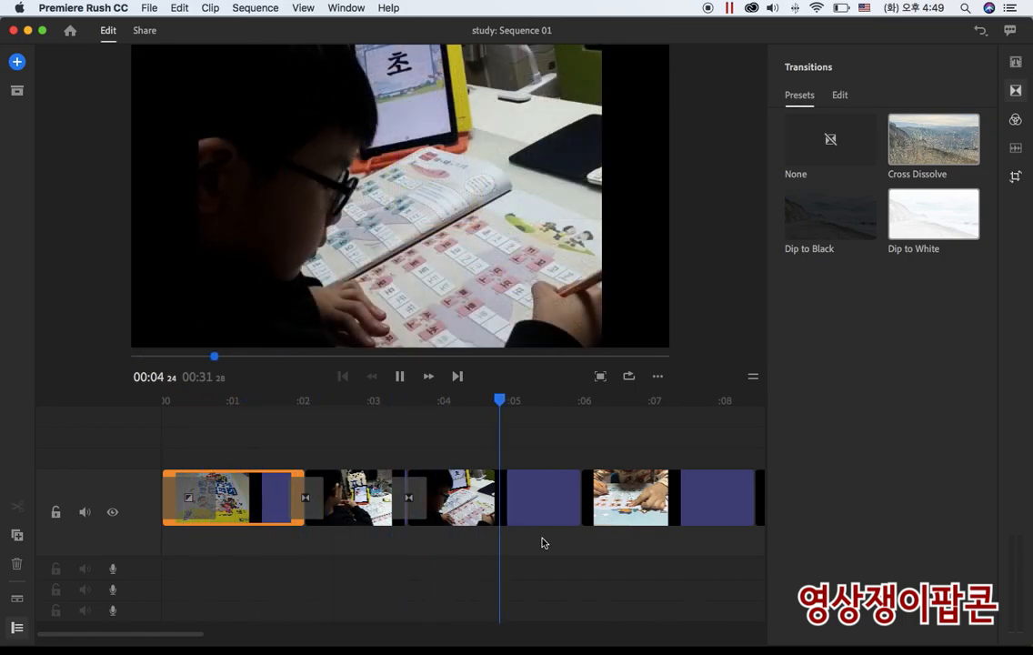
- Apply Cross Dissolve to both ends of the fourth photo and shorten the third and fourth photos to end at about 00:05 and 00:06
click(608, 499)
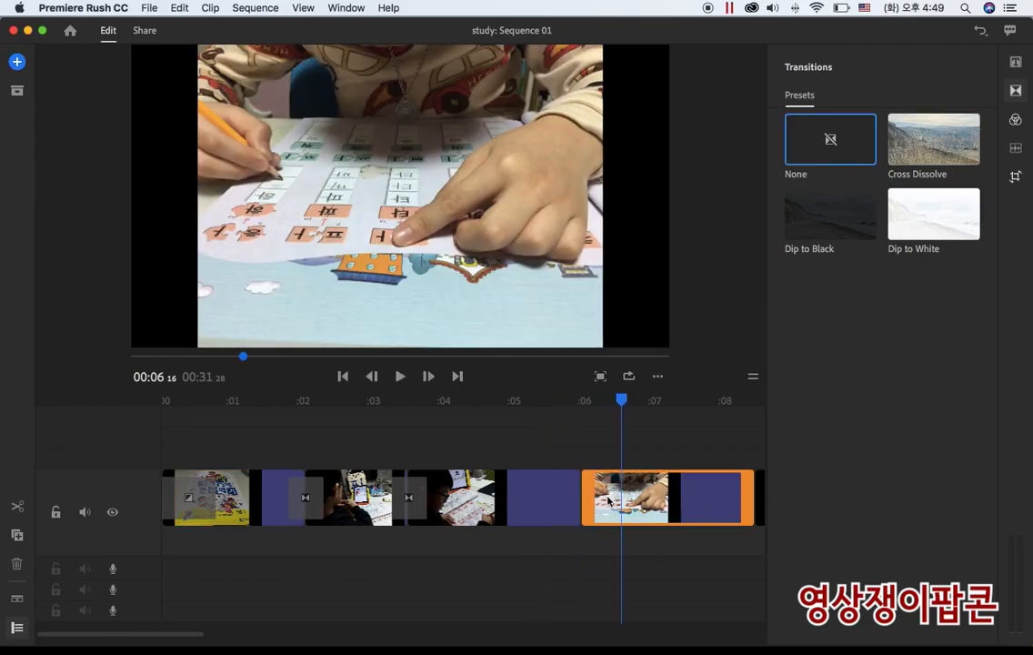
click(937, 158)
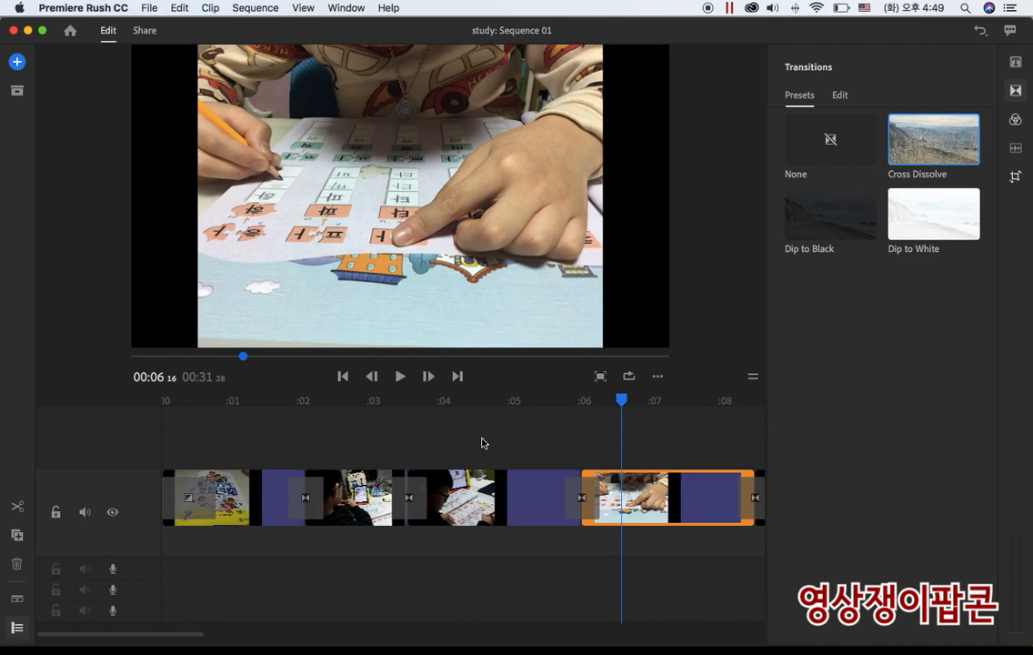
drag(575, 472, 496, 477)
drag(670, 473, 580, 482)
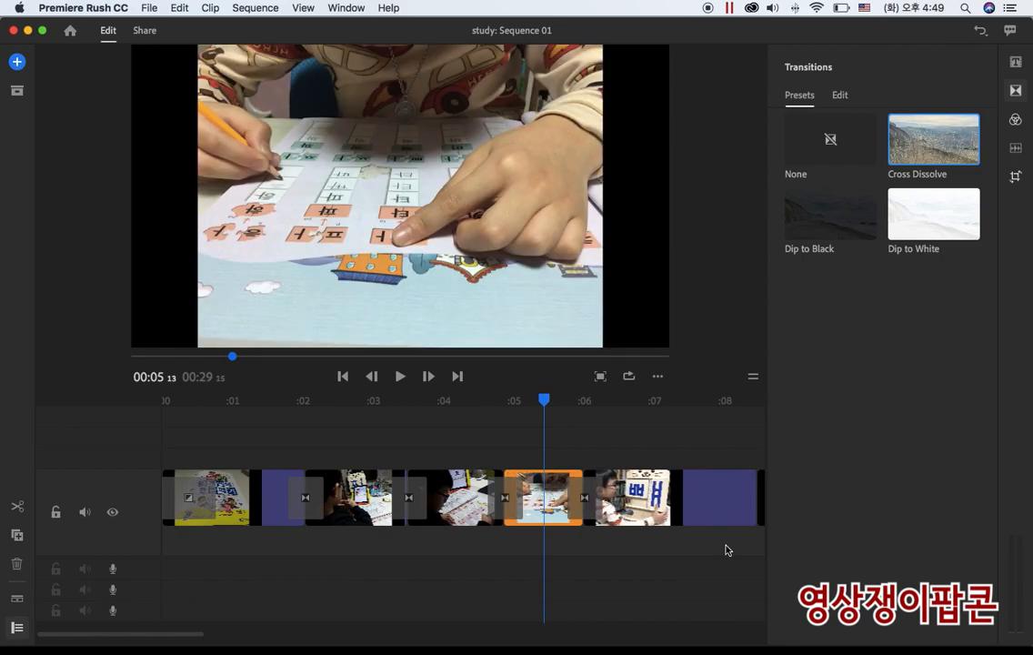
- Inspect the first five photos one after another and scrub the opening seconds to check their dissolves
click(232, 503)
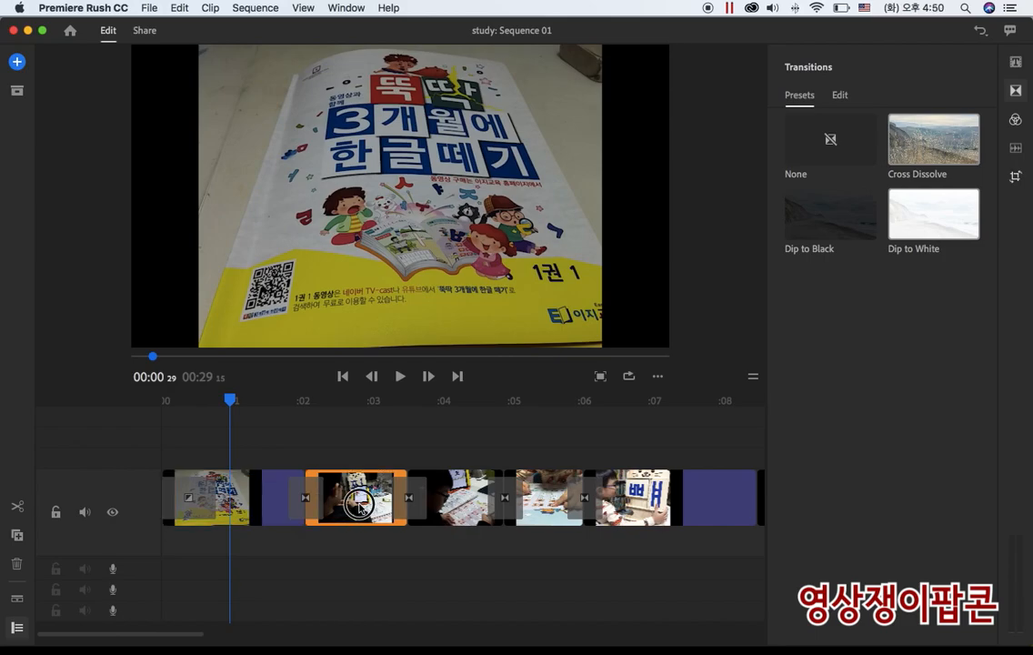
click(357, 499)
click(447, 498)
click(571, 505)
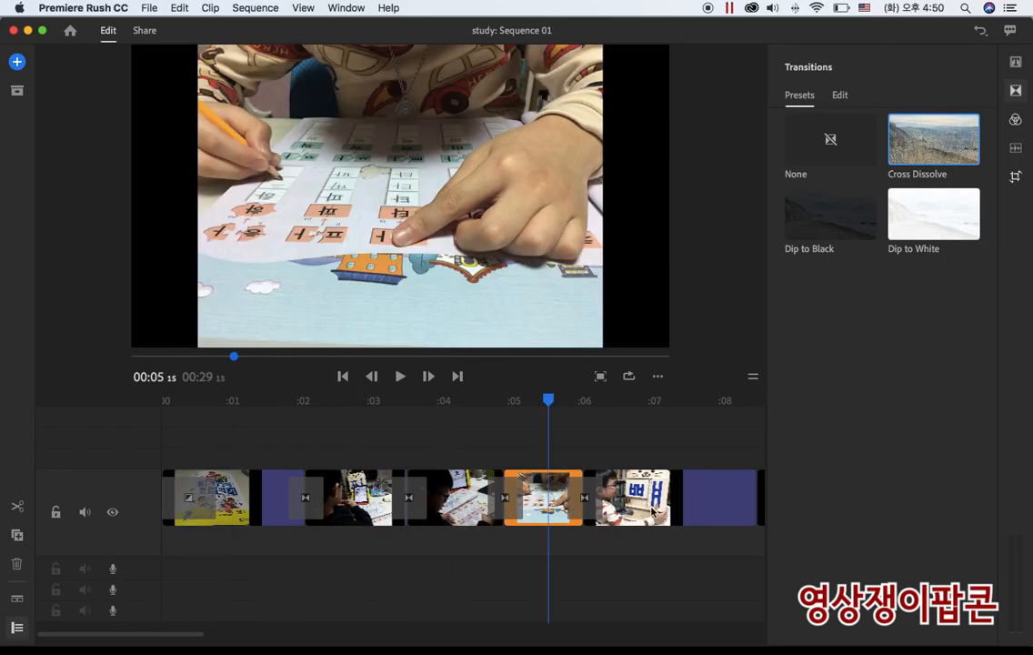
click(636, 504)
click(234, 400)
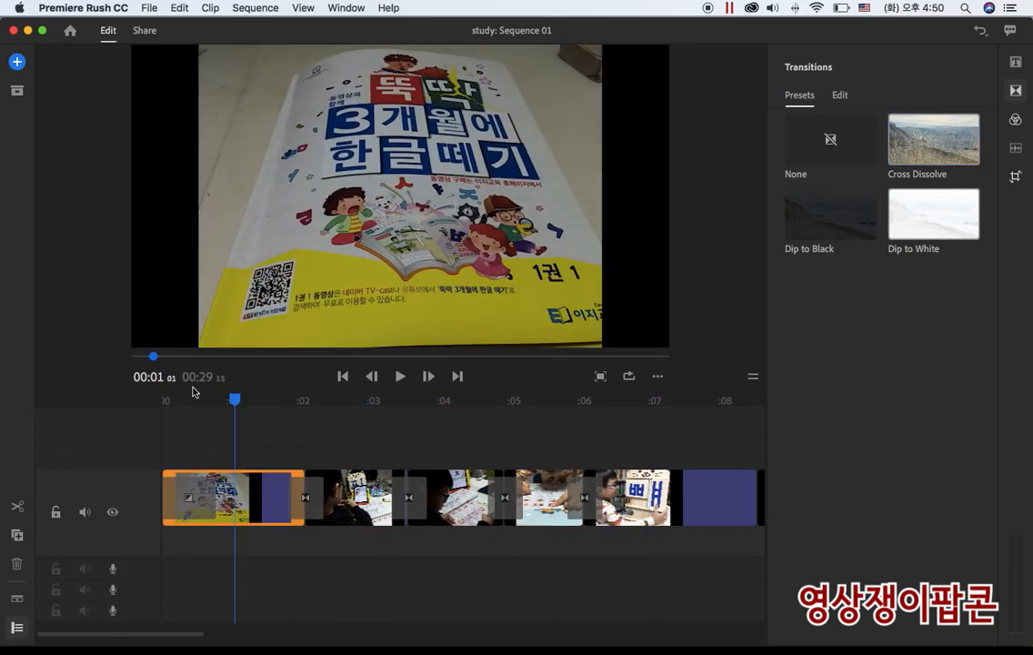
drag(180, 404, 316, 429)
click(389, 403)
- Apply Cross Dissolve to the end of the fifth photo and trim that end to about 00:07
drag(375, 508, 624, 515)
scroll(551, 552, right, 3)
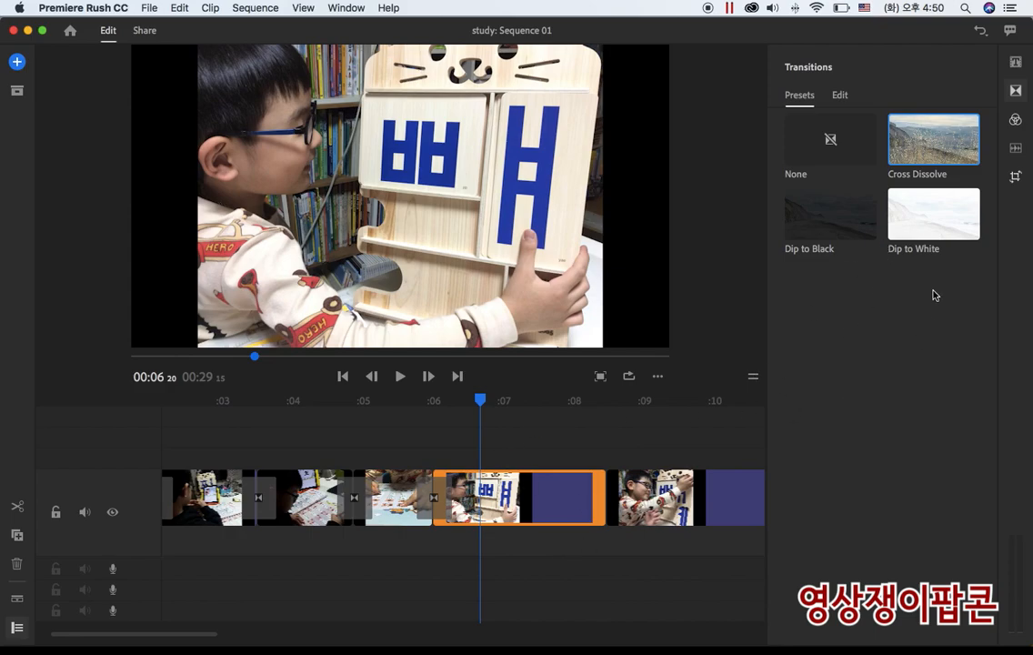
click(923, 147)
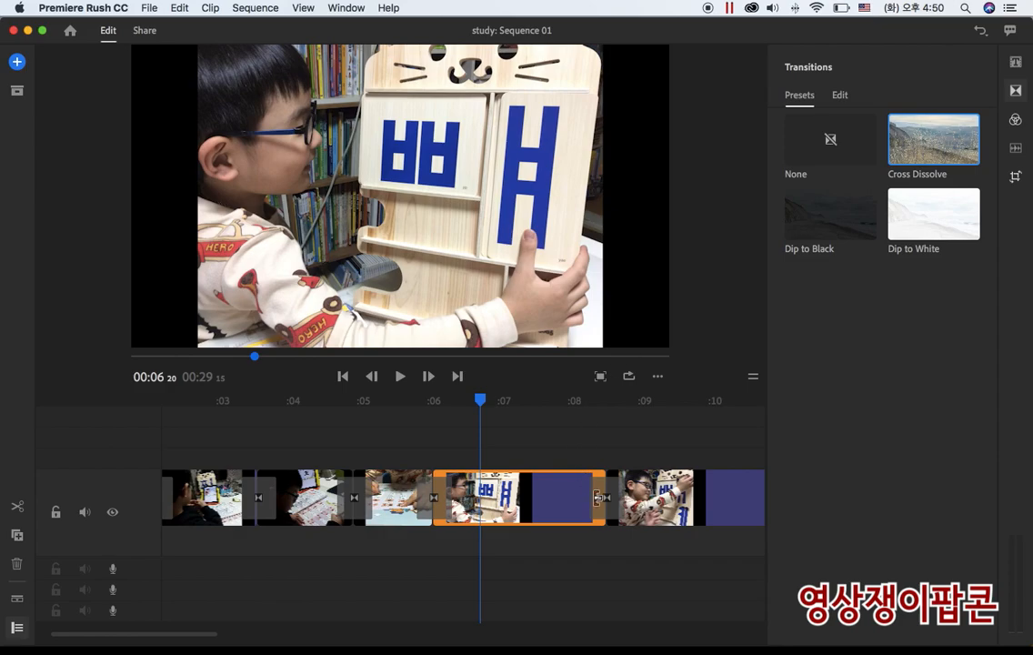
drag(599, 470, 505, 472)
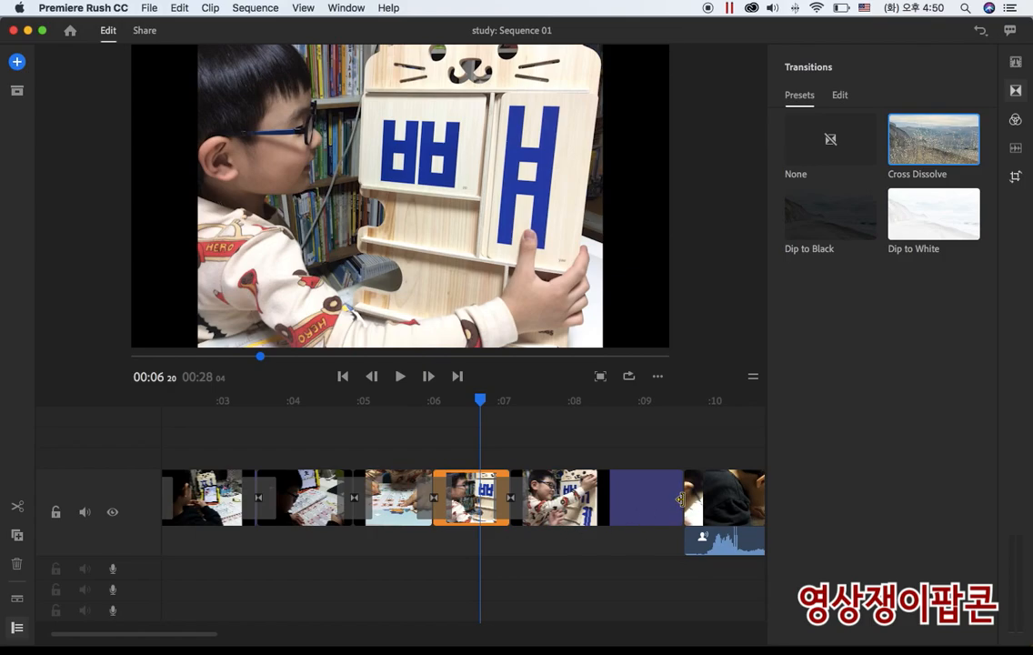
- Apply Cross Dissolve between the sixth photo and the first video clip, and trim the photo's end to about 00:08:08
click(641, 499)
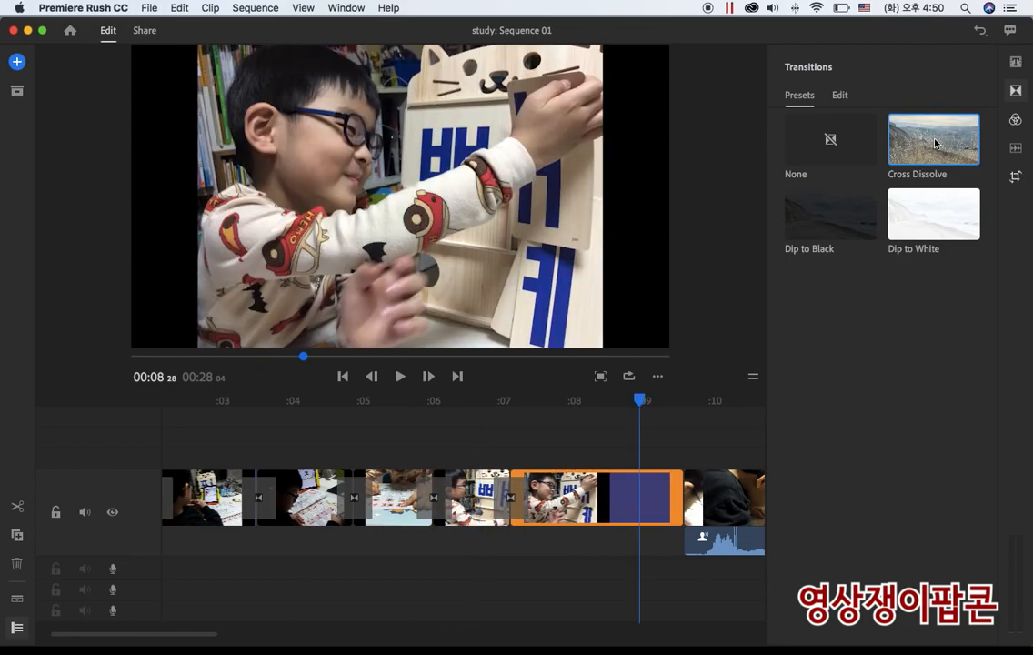
click(936, 142)
drag(674, 475, 593, 474)
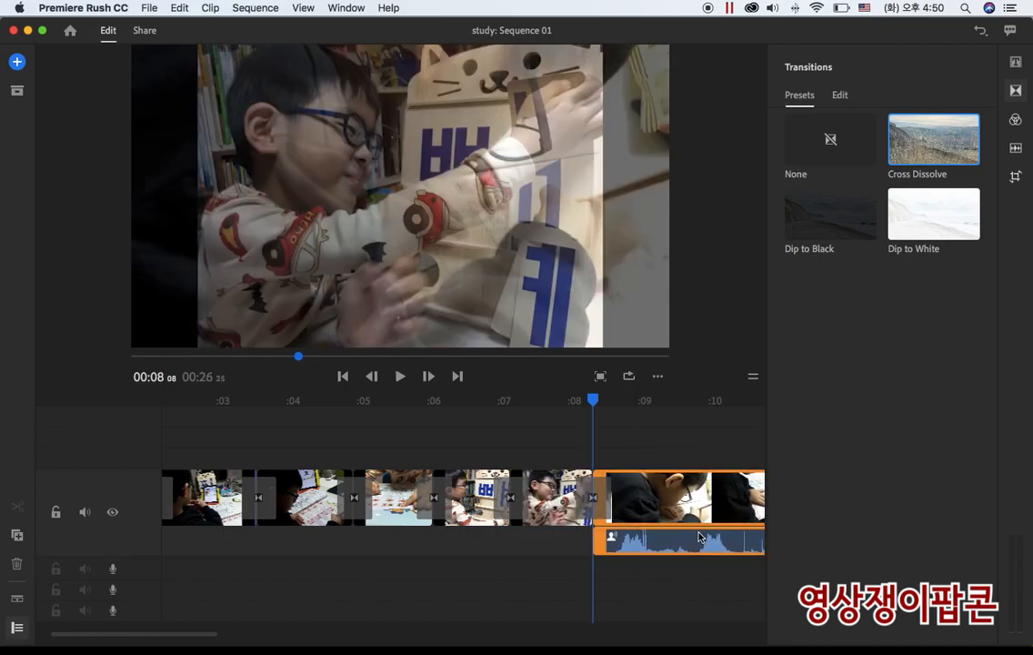
- Play the photo section to about 00:09 and replay its last part to check the dissolve into the first video clip
key(Home)
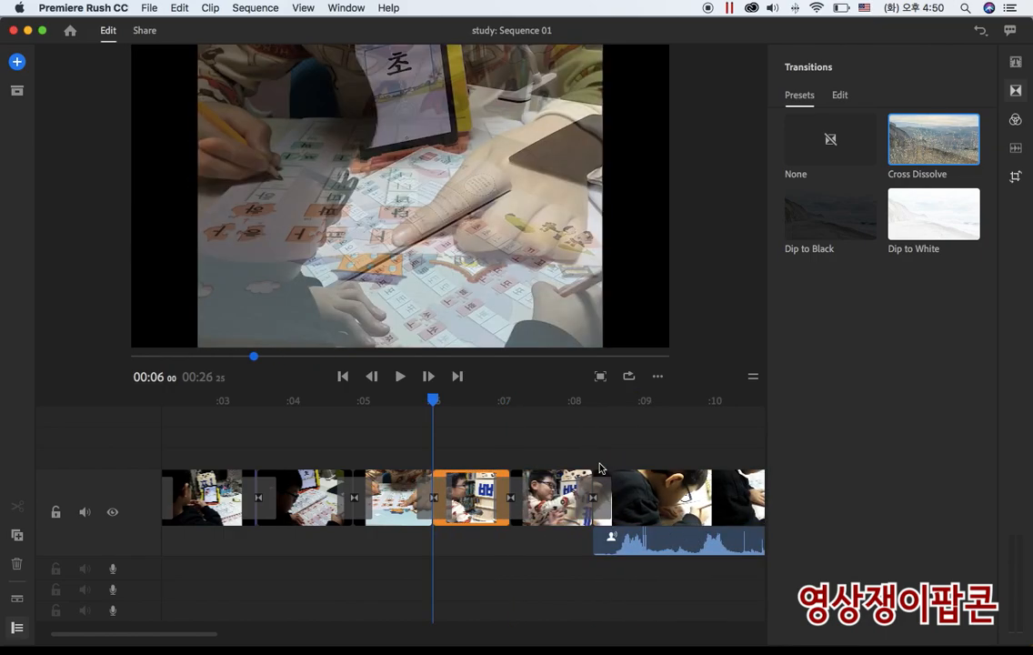
key(space)
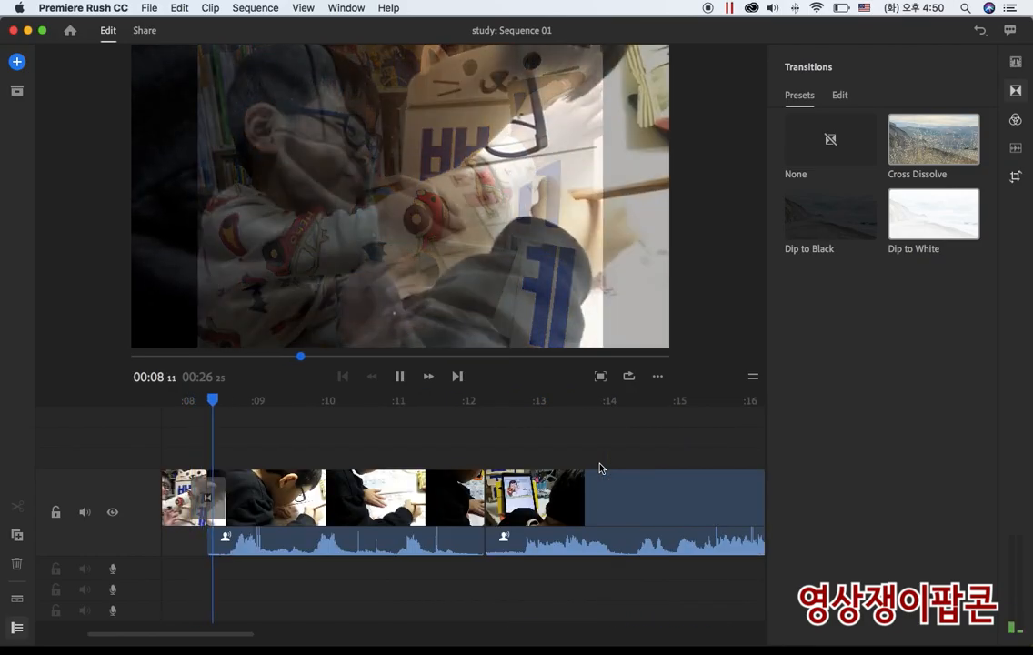
key(space)
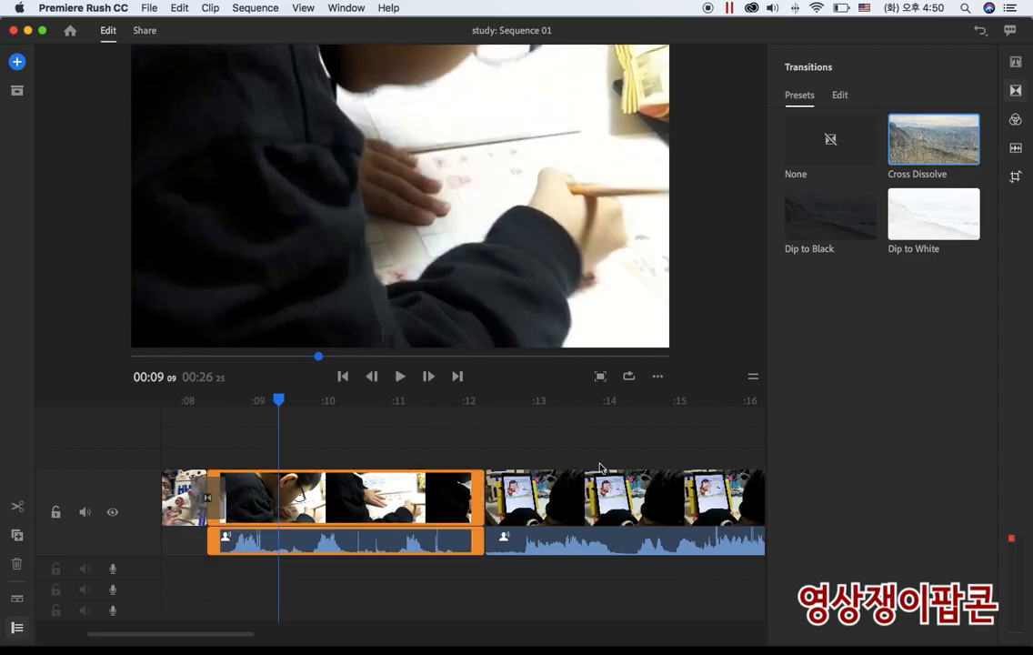
click(182, 416)
key(space)
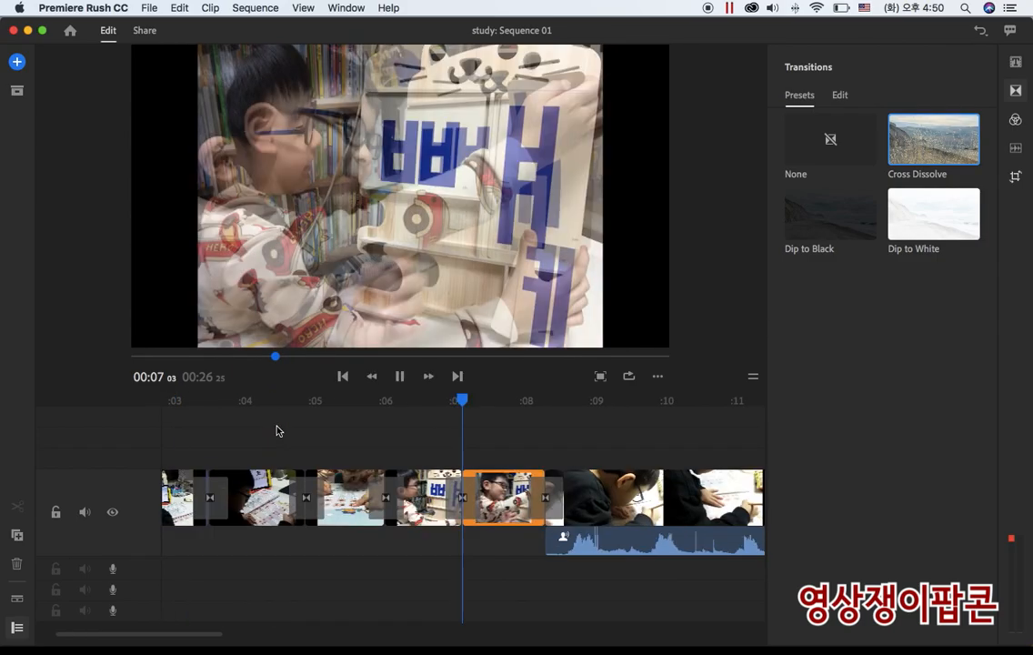
key(space)
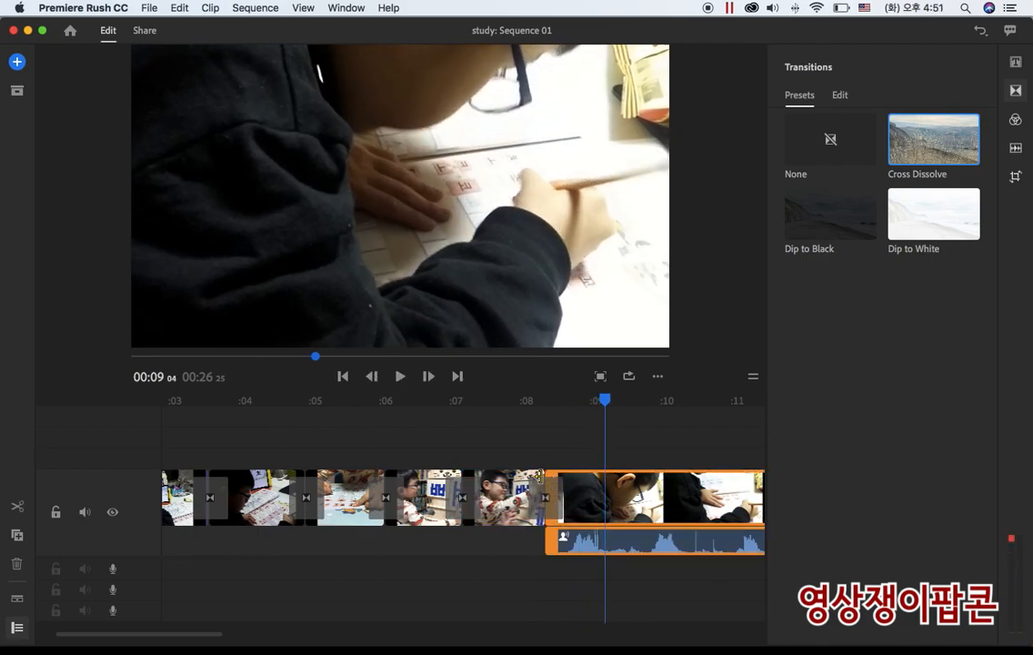
- Extend the end of the sixth photo to about 00:08:26 and play the sequence from the photos through to the end
click(540, 476)
drag(541, 477, 593, 479)
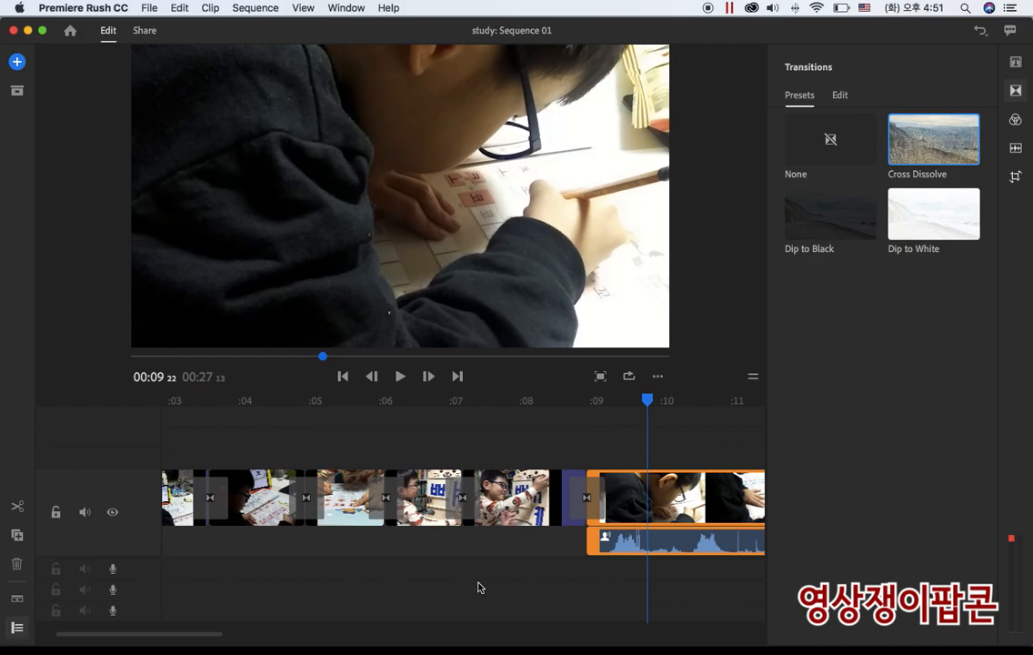
key(Up)
key(Up)
key(Up)
key(Up)
key(Up)
key(Up)
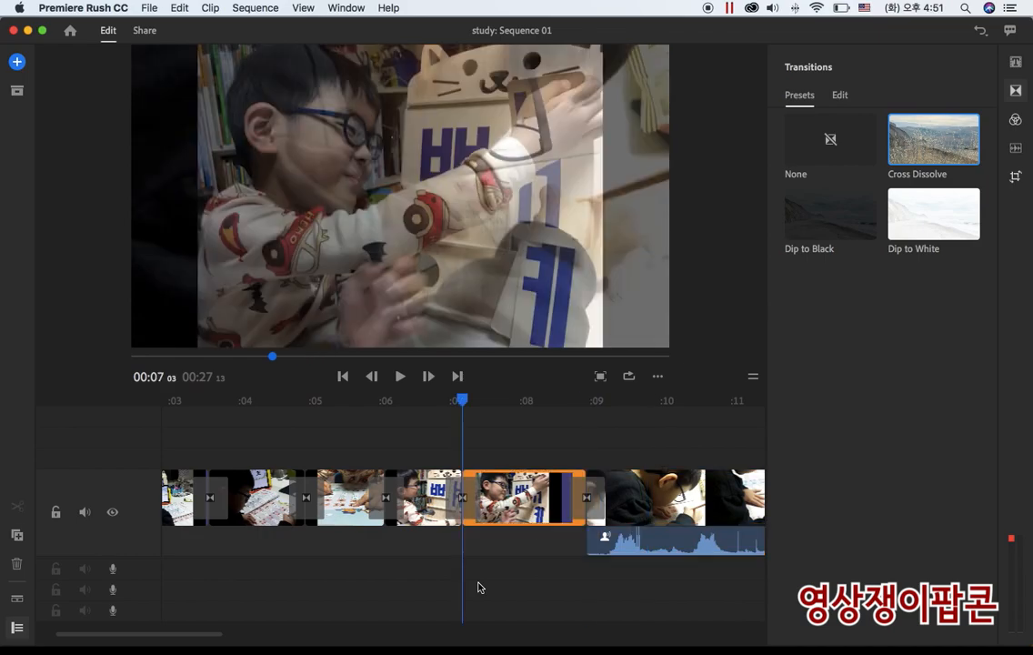
key(space)
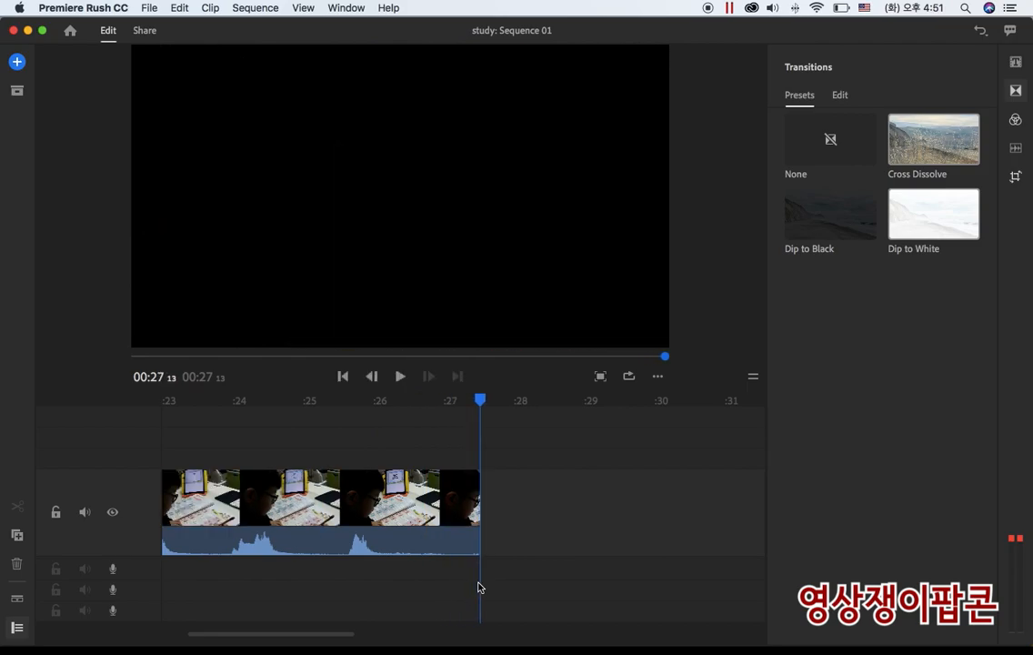
- Zoom the timeline out to see all clips and play from the start of the first video clip at 00:08:26
scroll(480, 587, down, 5)
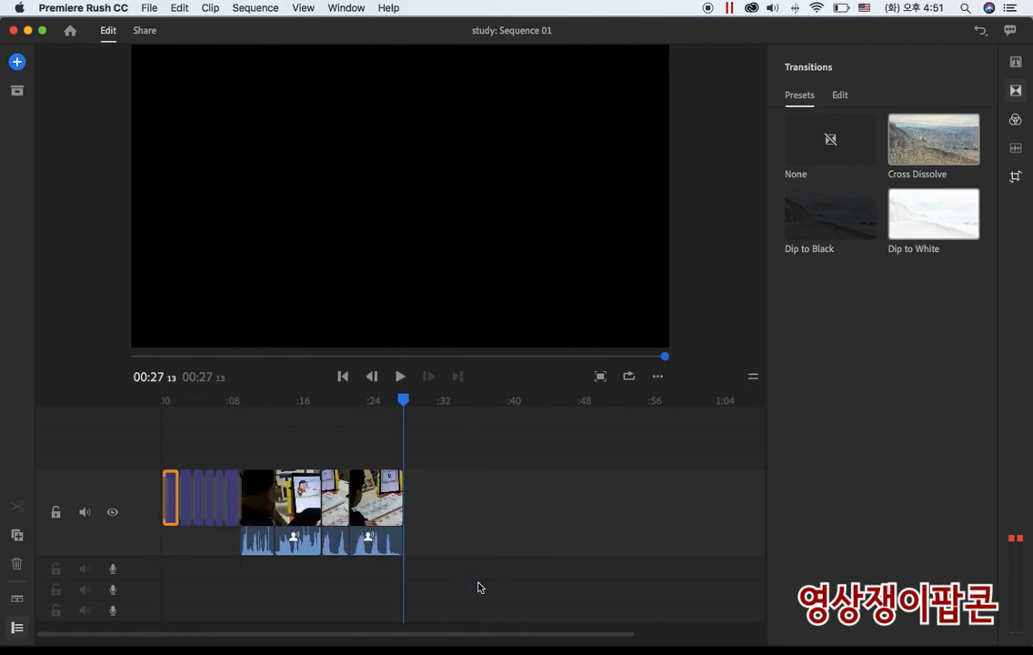
scroll(480, 588, up, 3)
key(Up)
key(Up)
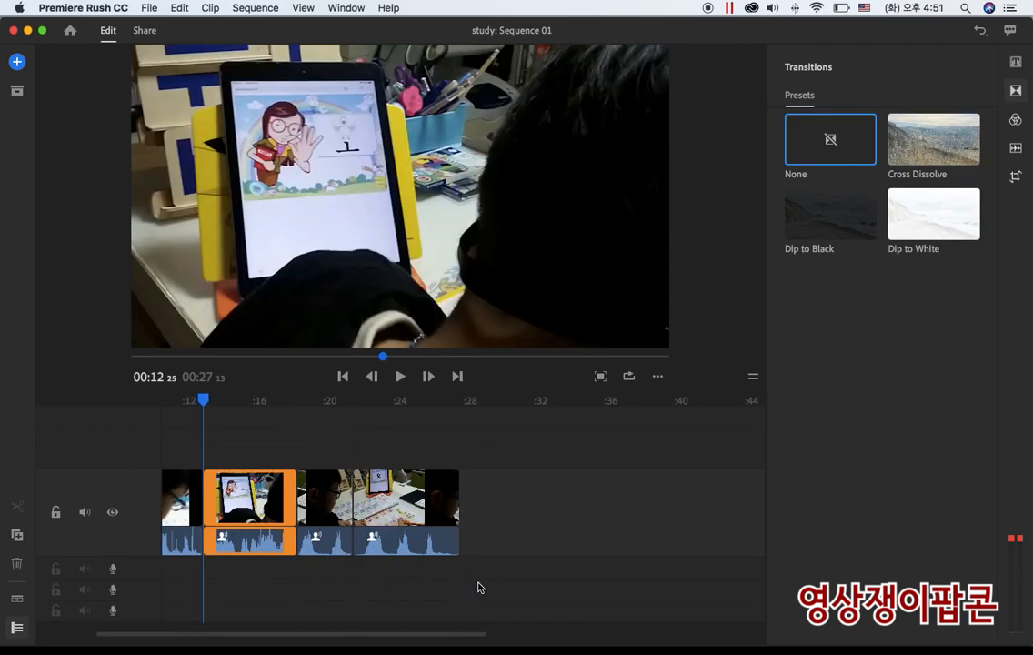
key(Up)
scroll(480, 588, up, 2)
key(Down)
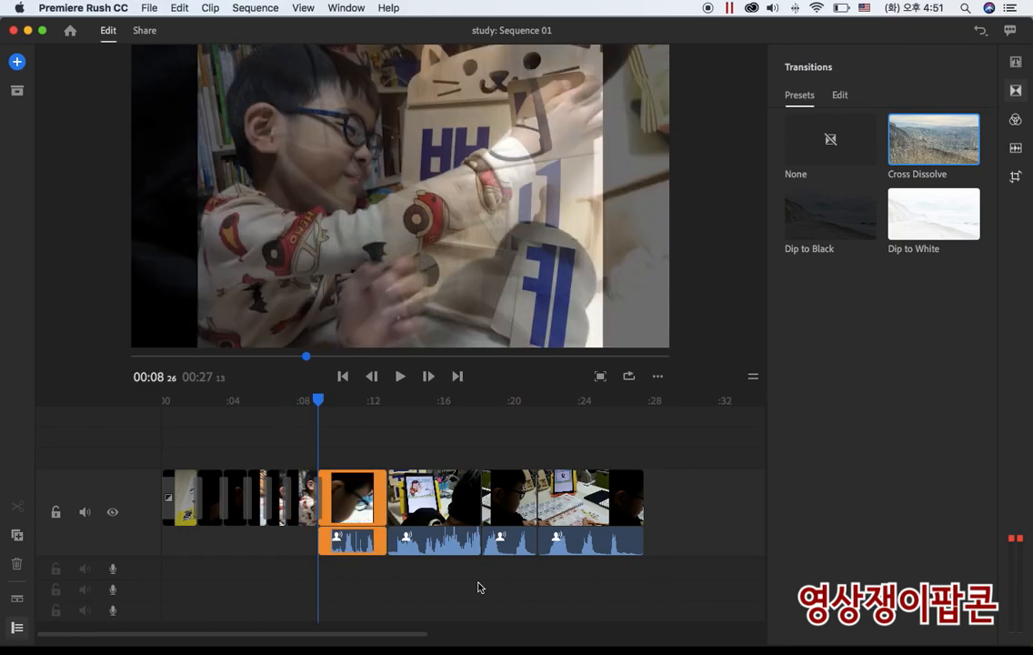
key(space)
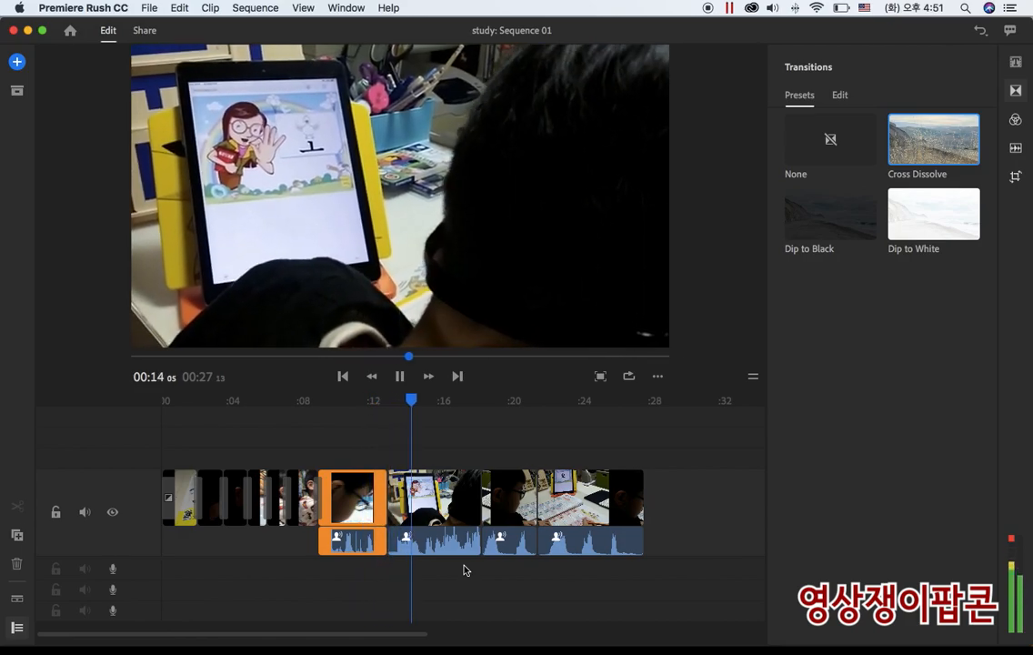
- Move the second video clip onto a track above the main one and play twice from about 00:11 to check the overlap
click(453, 537)
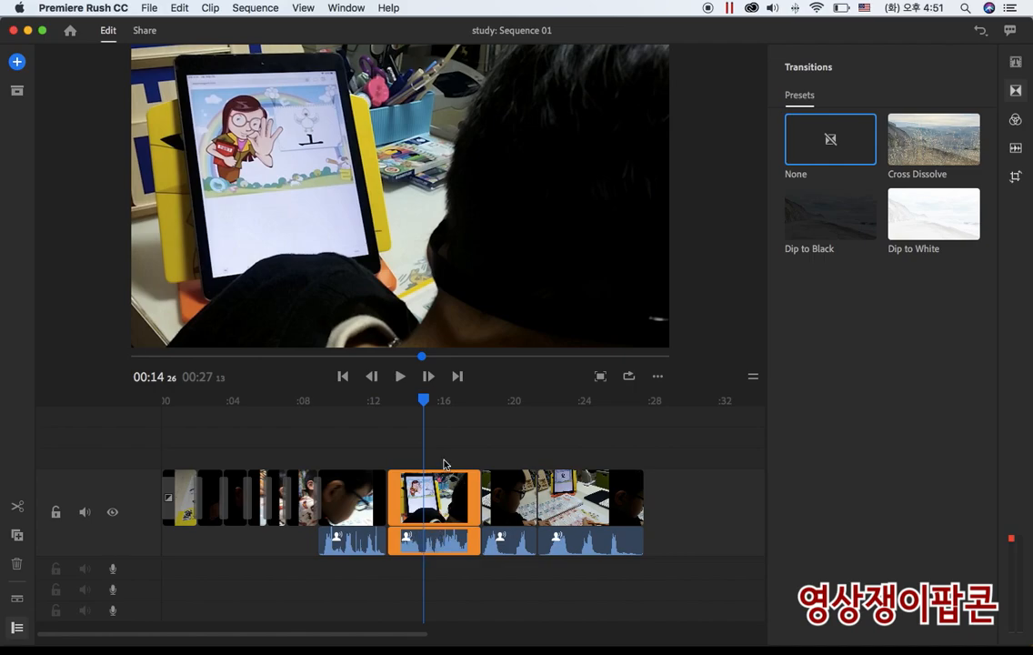
drag(427, 499, 417, 455)
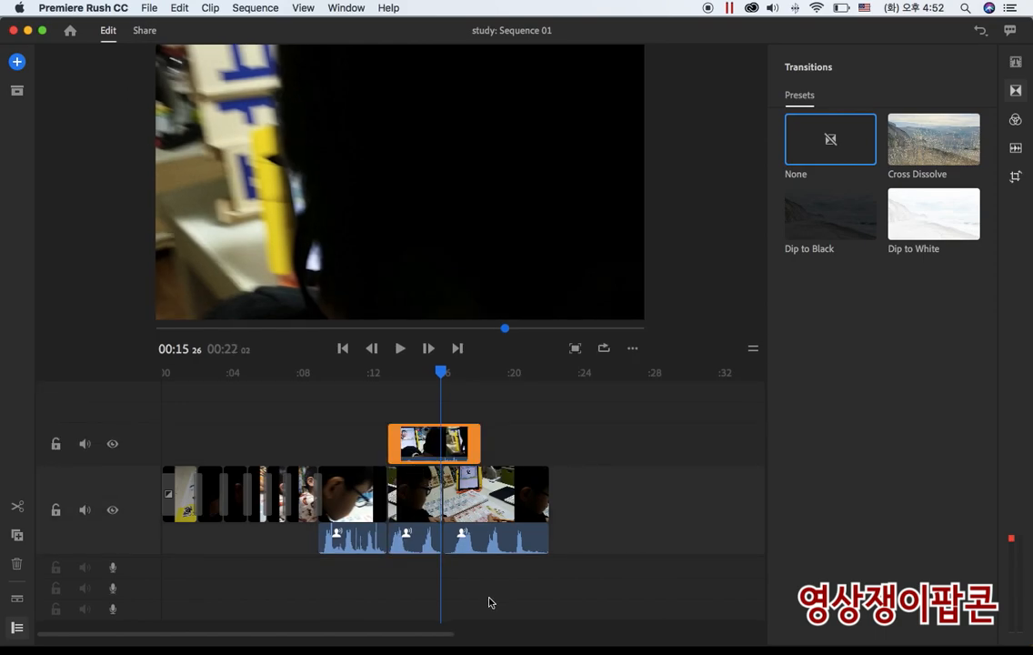
click(362, 378)
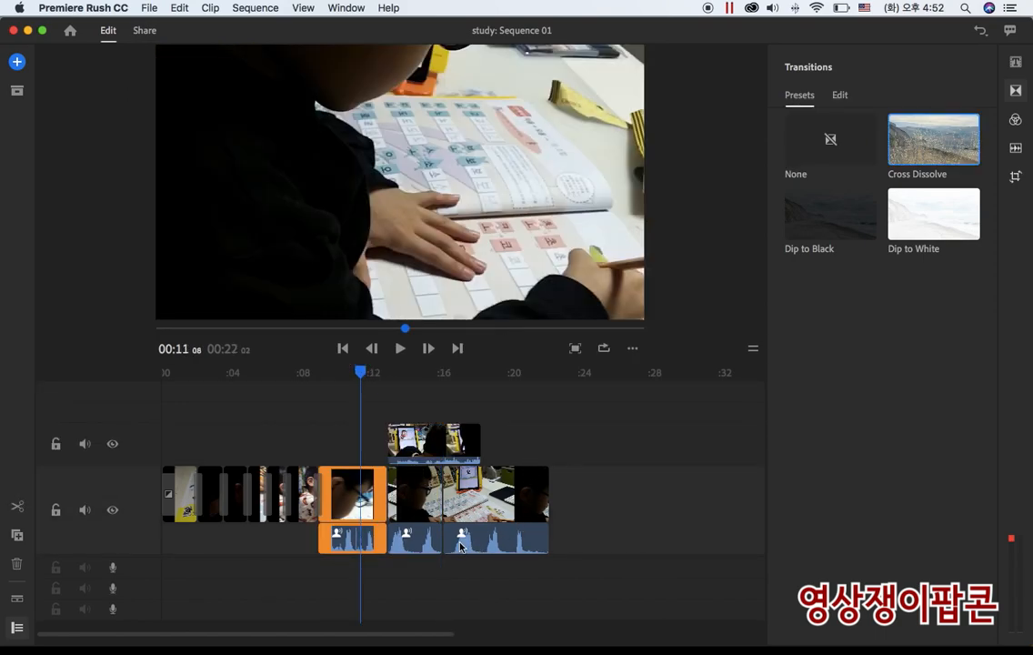
key(space)
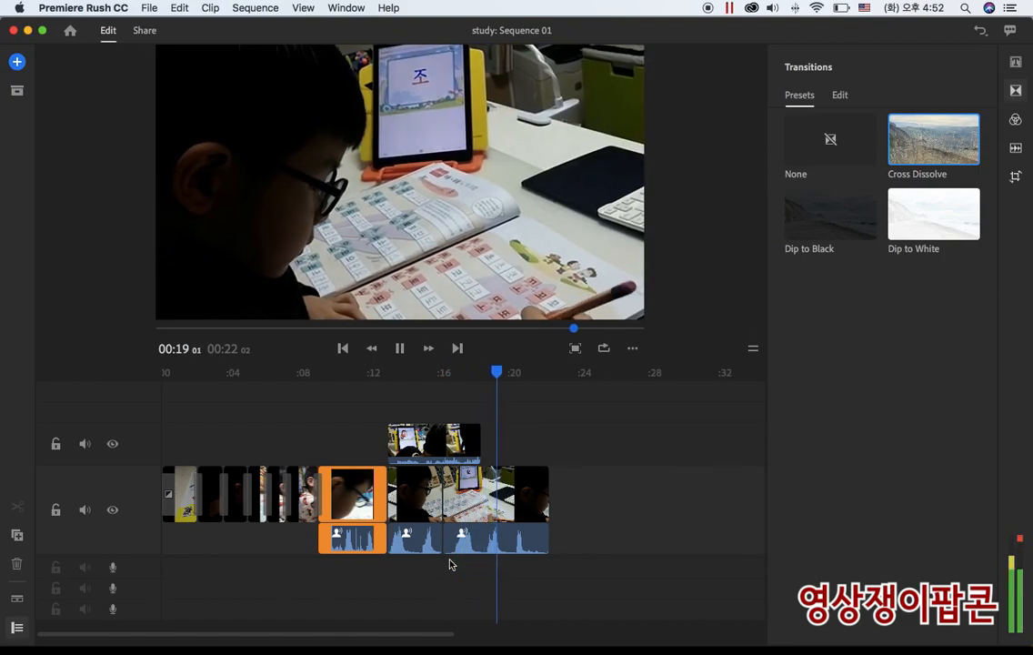
key(space)
click(362, 373)
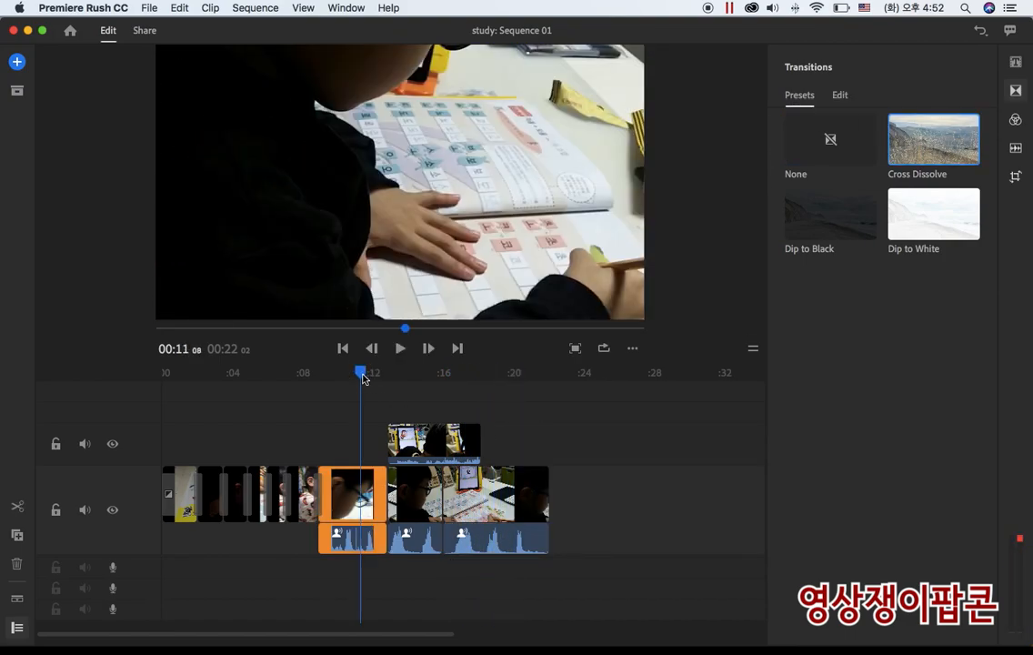
key(space)
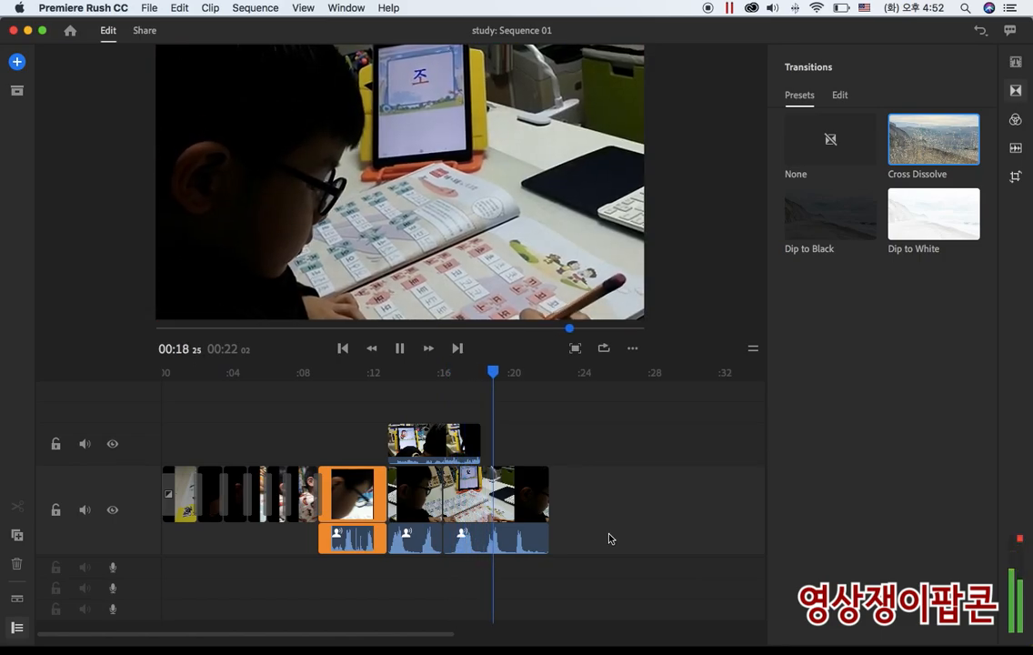
key(space)
- Undo the second video clip's move to the upper track and the last extension of the sixth photo
key(super+z)
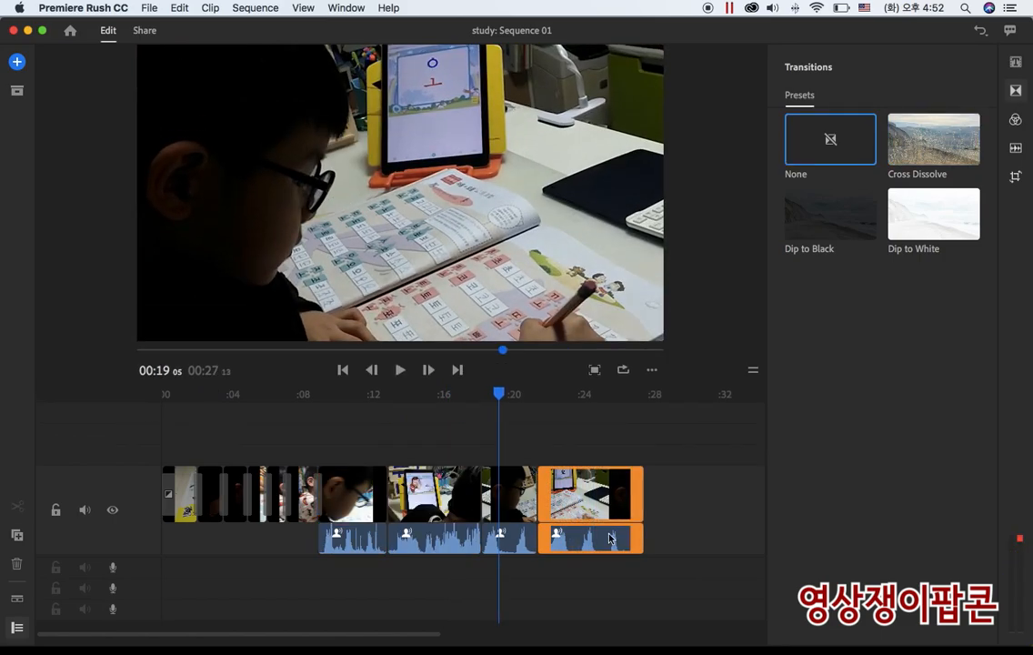
click(412, 405)
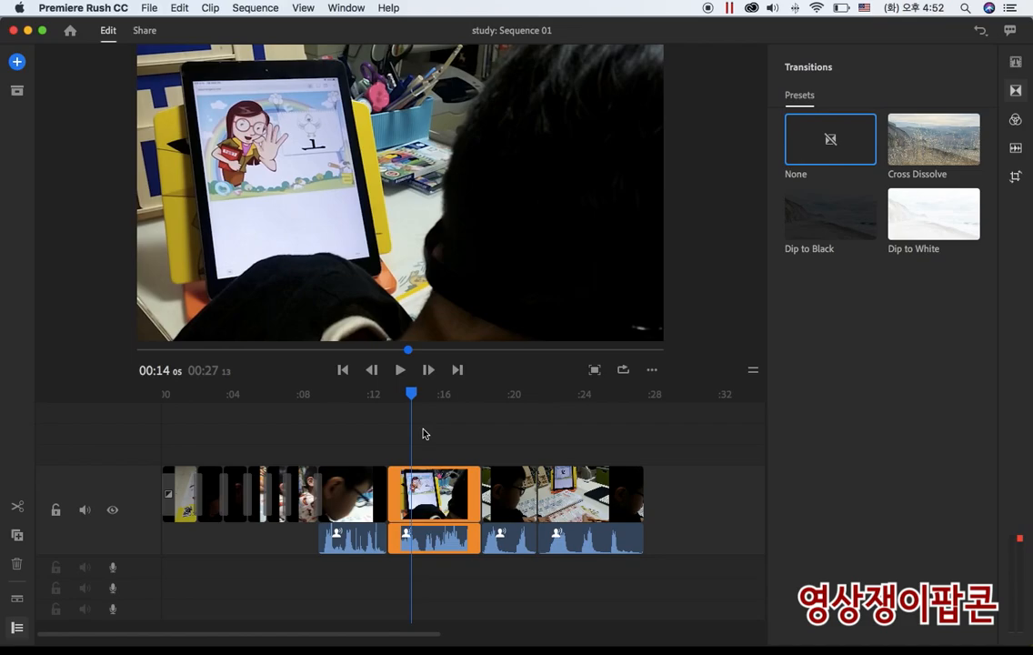
click(981, 37)
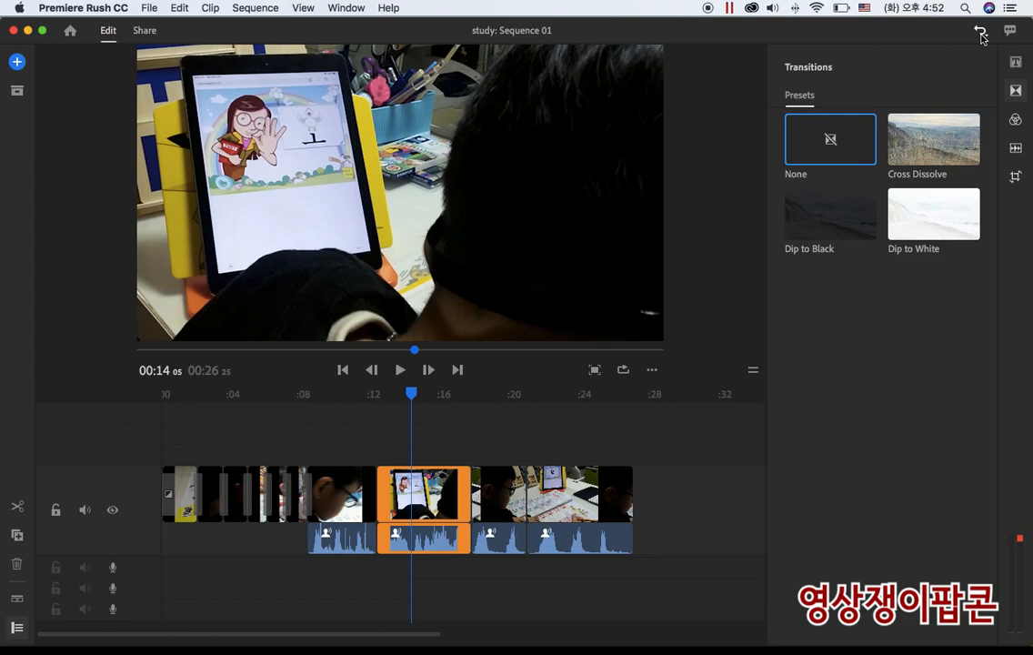
- Undo the preceding length change of the sixth photo and play from about 00:09 into the third video clip
click(990, 37)
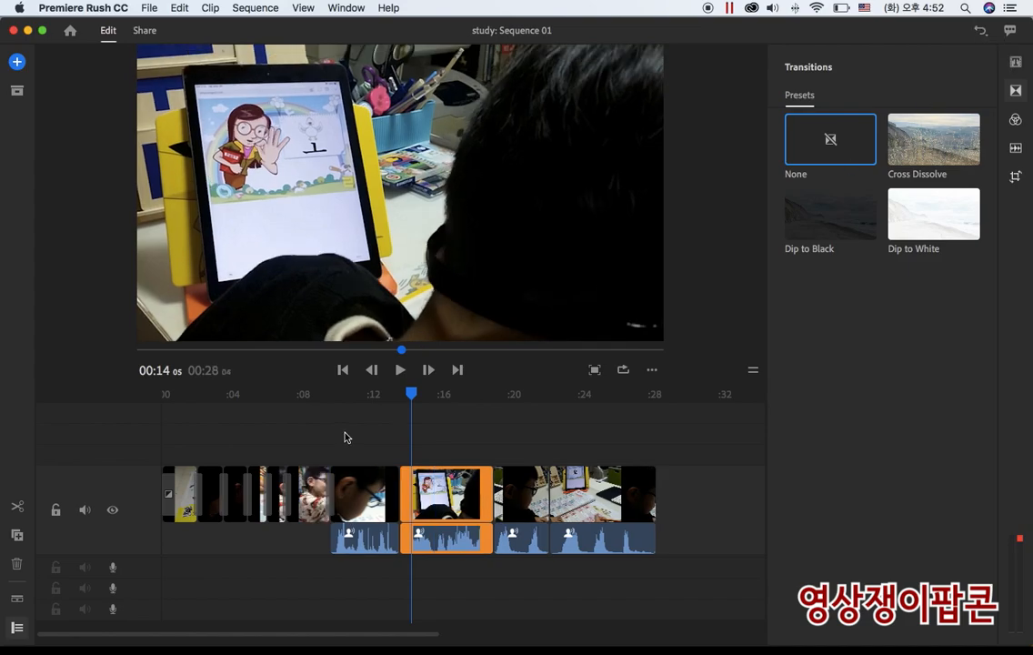
click(318, 404)
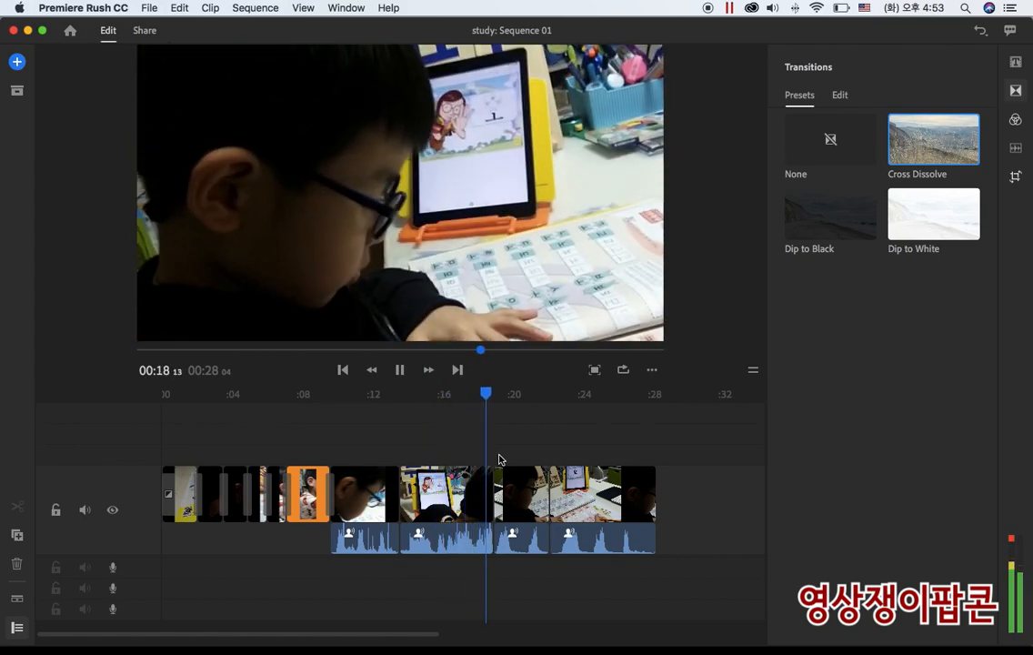
click(502, 491)
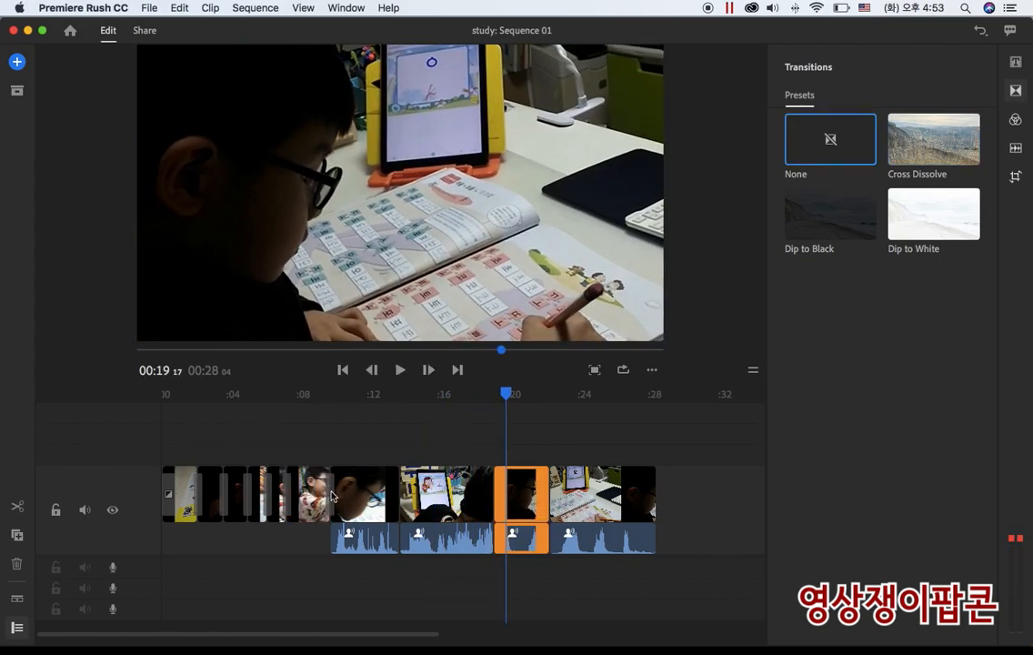
- Move the second video clip ahead of the first one, directly after the sixth photo
drag(444, 496, 378, 496)
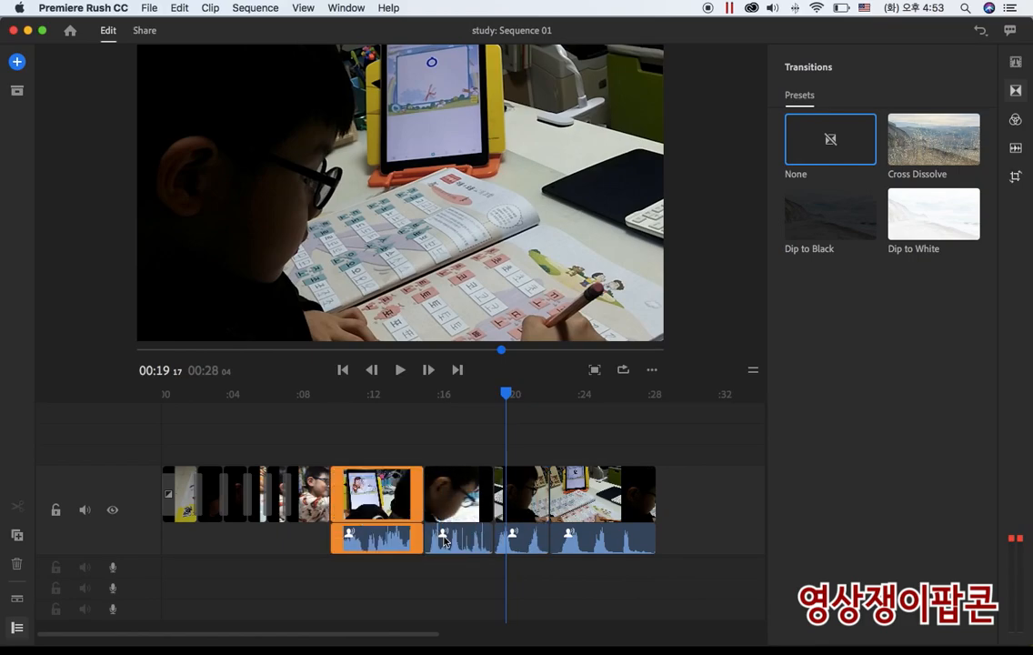
click(451, 468)
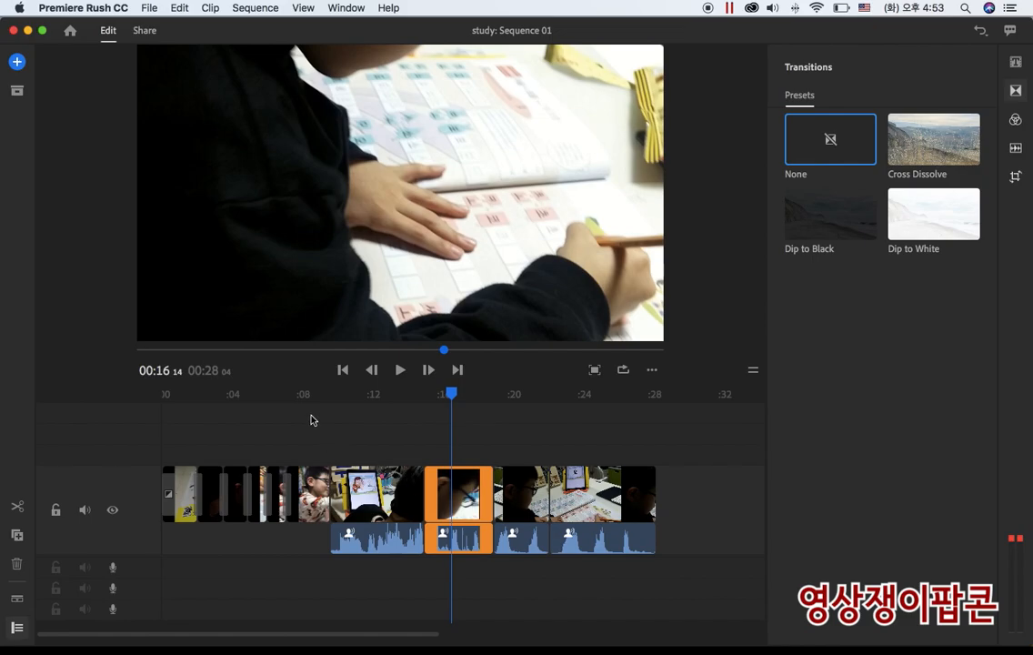
- Apply a Cross Dissolve between the sixth photo and the video clip after it, and play from about 00:06 to the end
click(337, 406)
key(=)
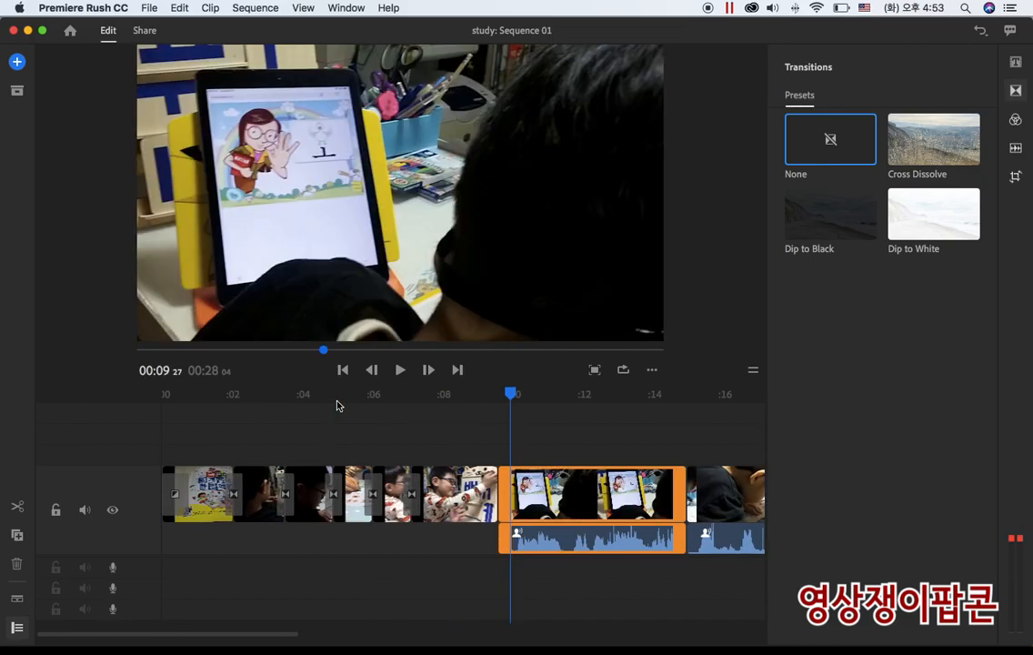
click(480, 402)
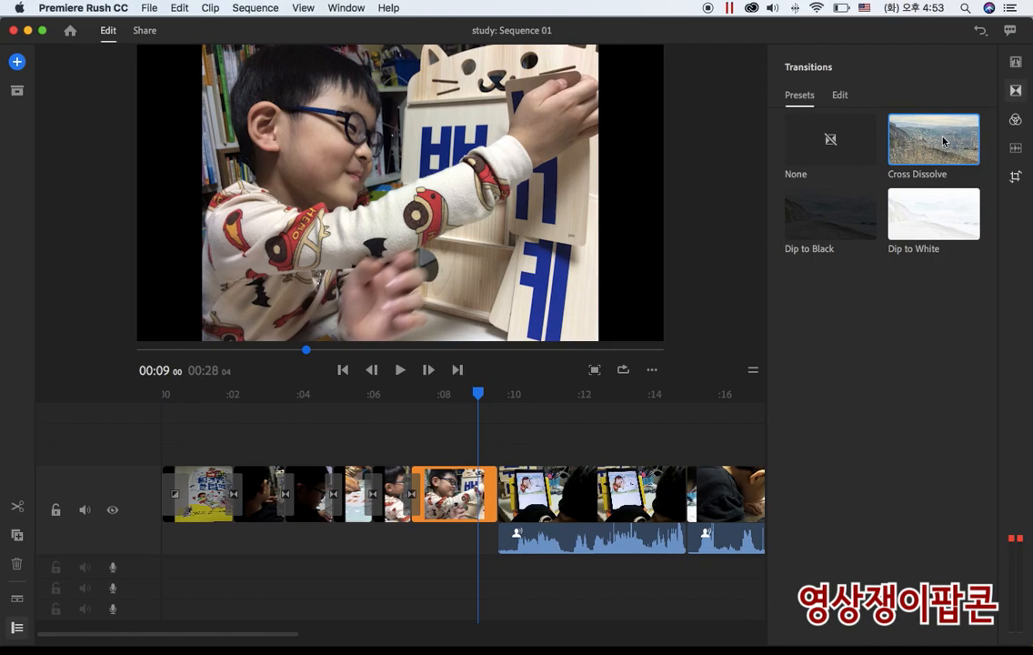
click(374, 406)
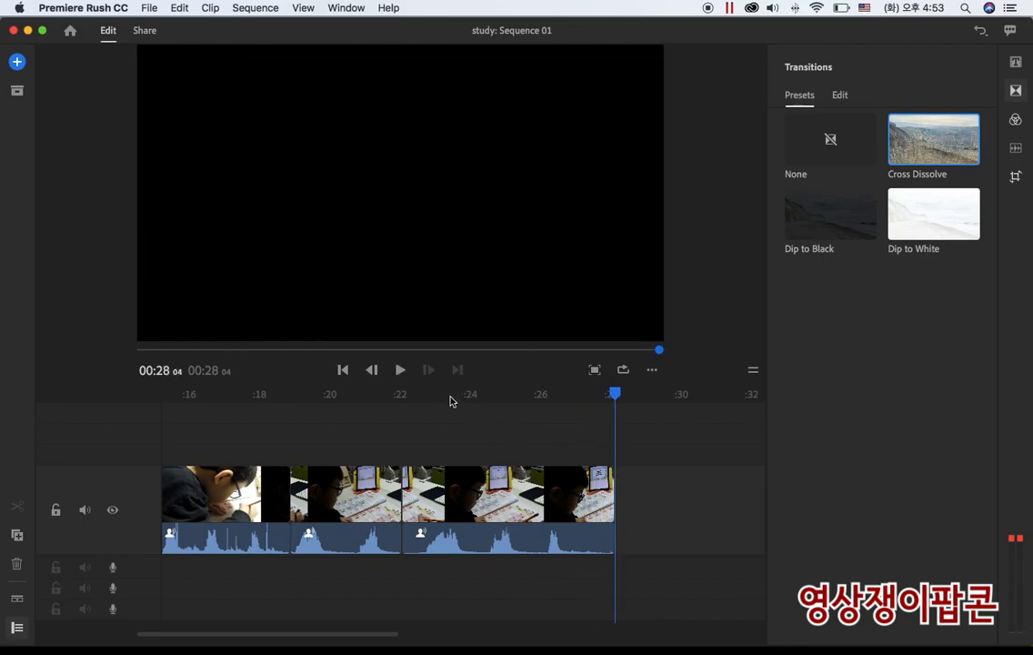
- Place the playhead at 00:25:05 within the last video clip
scroll(451, 396, left, 5)
scroll(450, 401, right, 1)
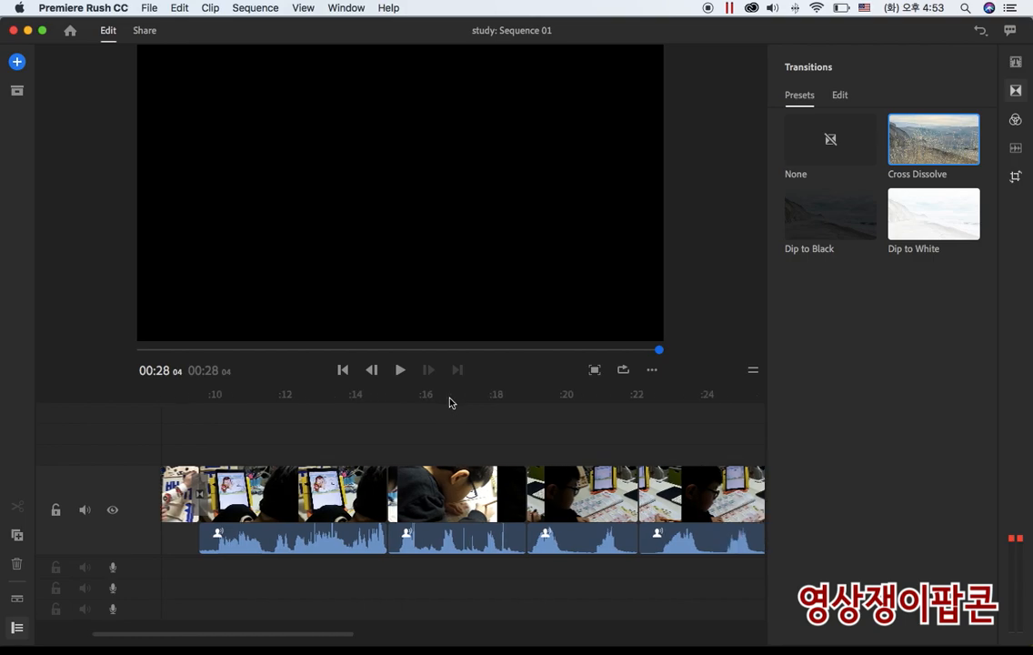
scroll(450, 401, down, 3)
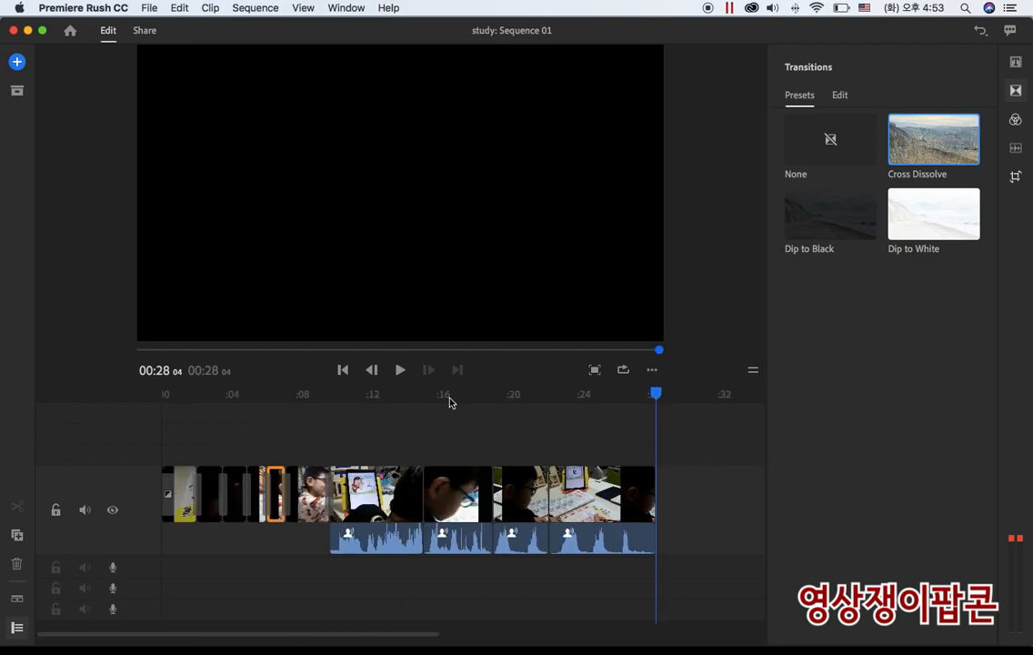
drag(445, 401, 604, 453)
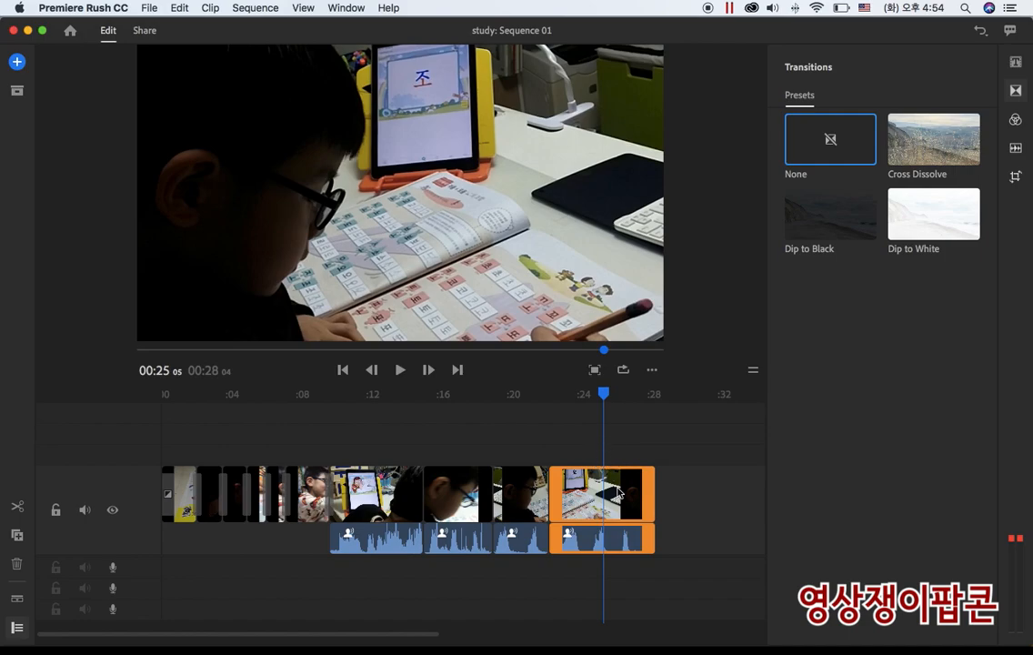